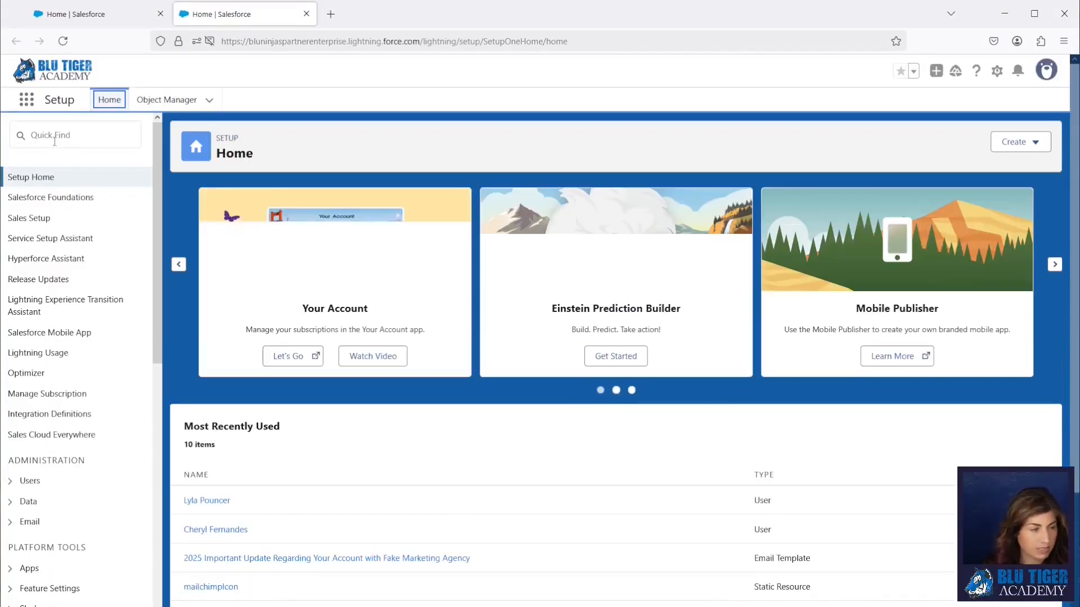
# Find the Enhanced Email setting in Setup and open it to check whether the feature is enabled.
pyautogui.click(55, 142)
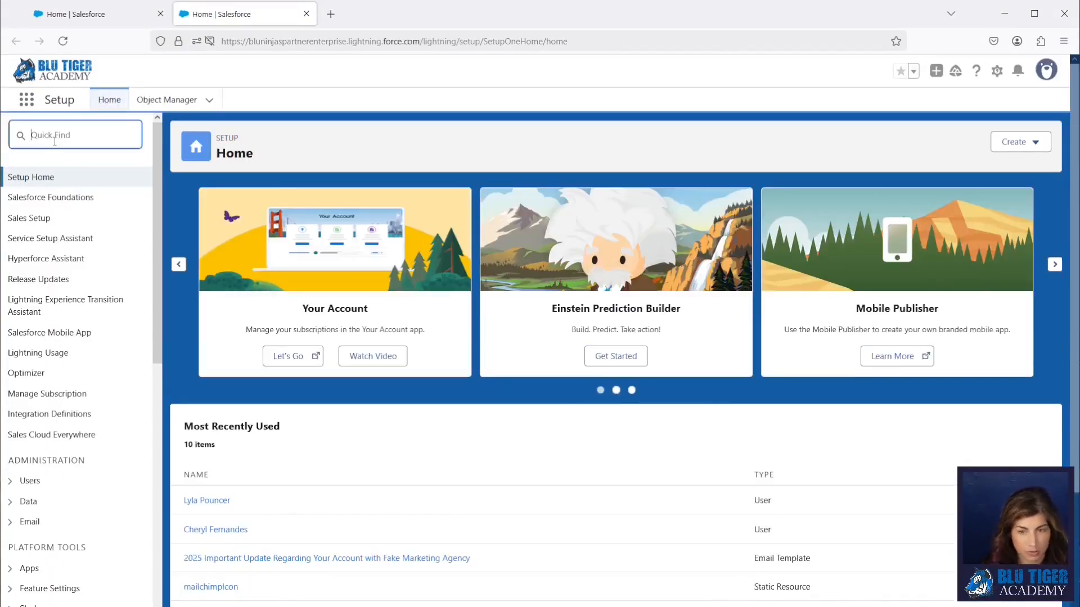
pyautogui.write('enhanced')
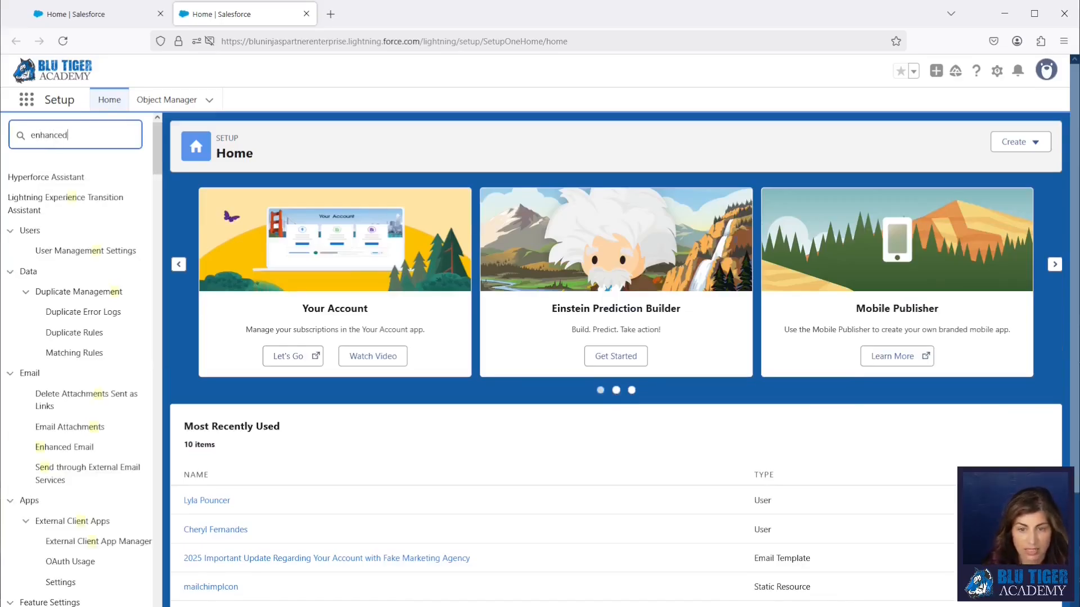
pyautogui.click(54, 202)
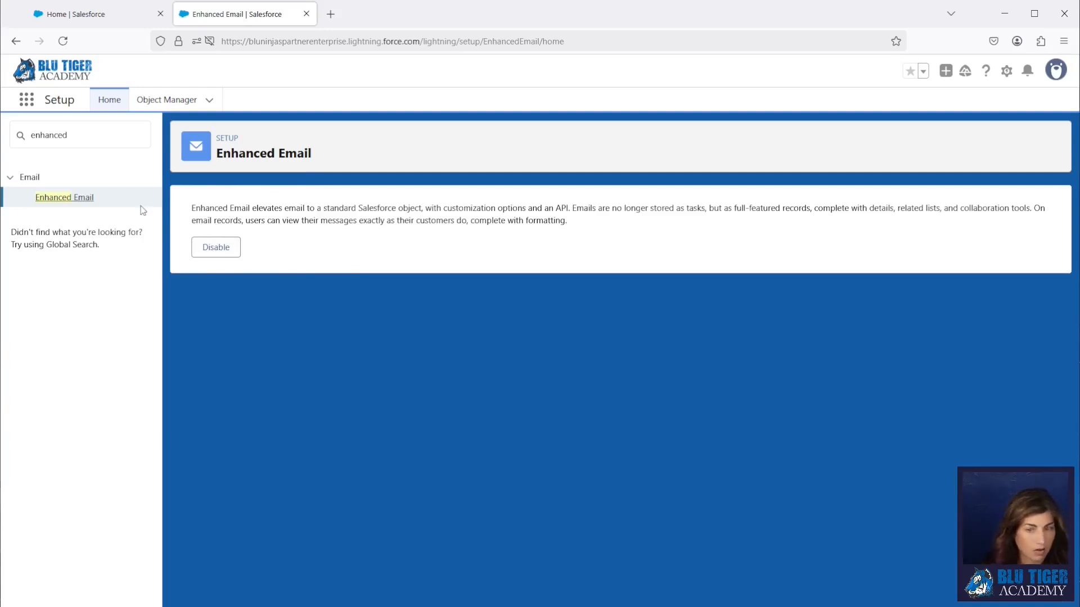
# Search Setup for "Activity", open Activity Settings and check the Enable Email Tracking option.
pyautogui.doubleClick(97, 143)
pyautogui.write('Ac')
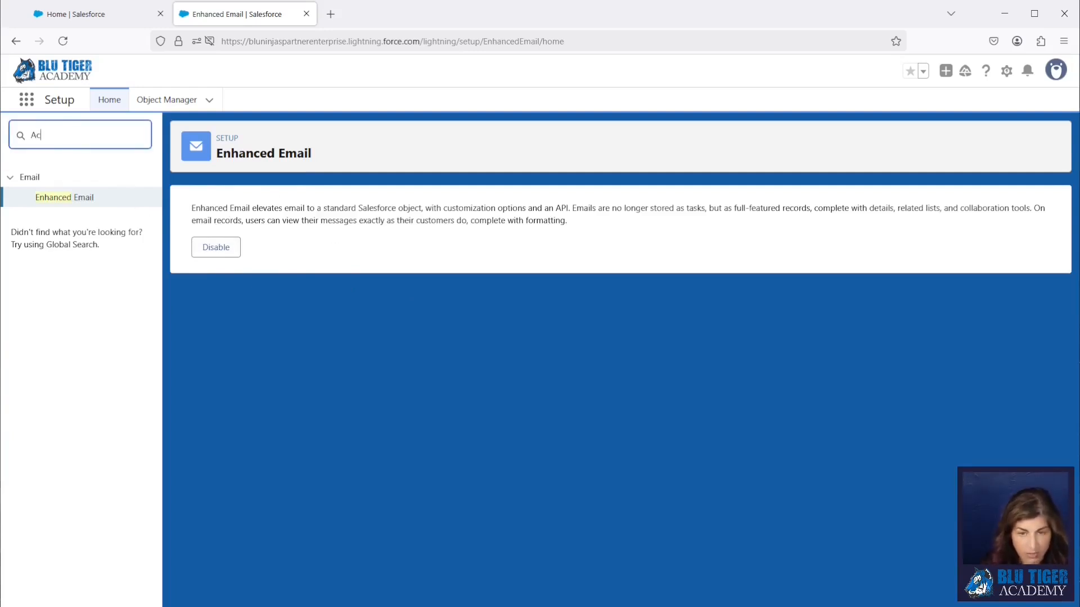
pyautogui.write('tivity')
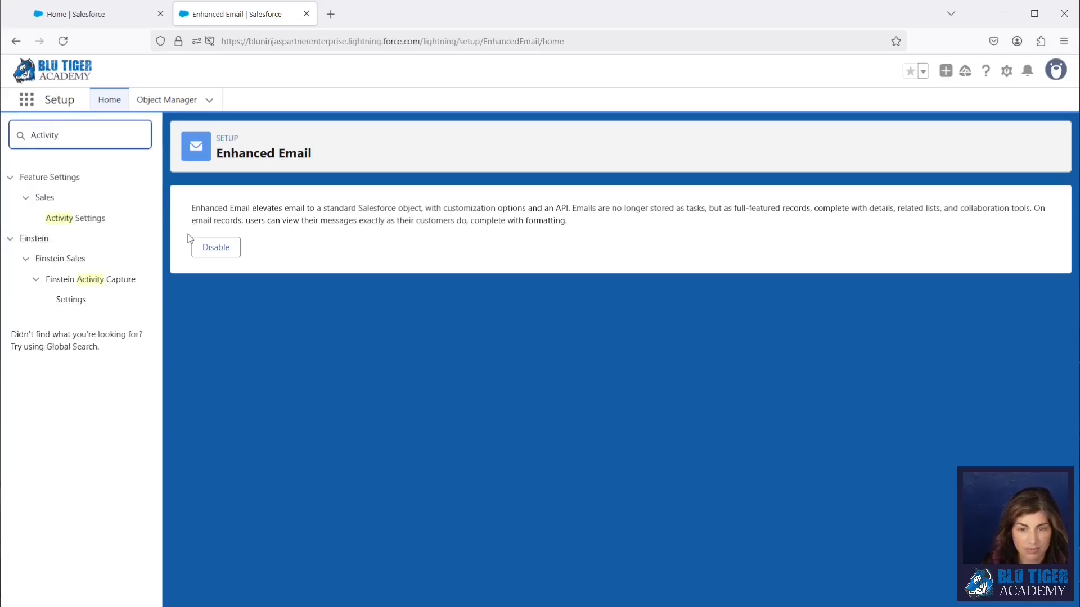
pyautogui.click(72, 219)
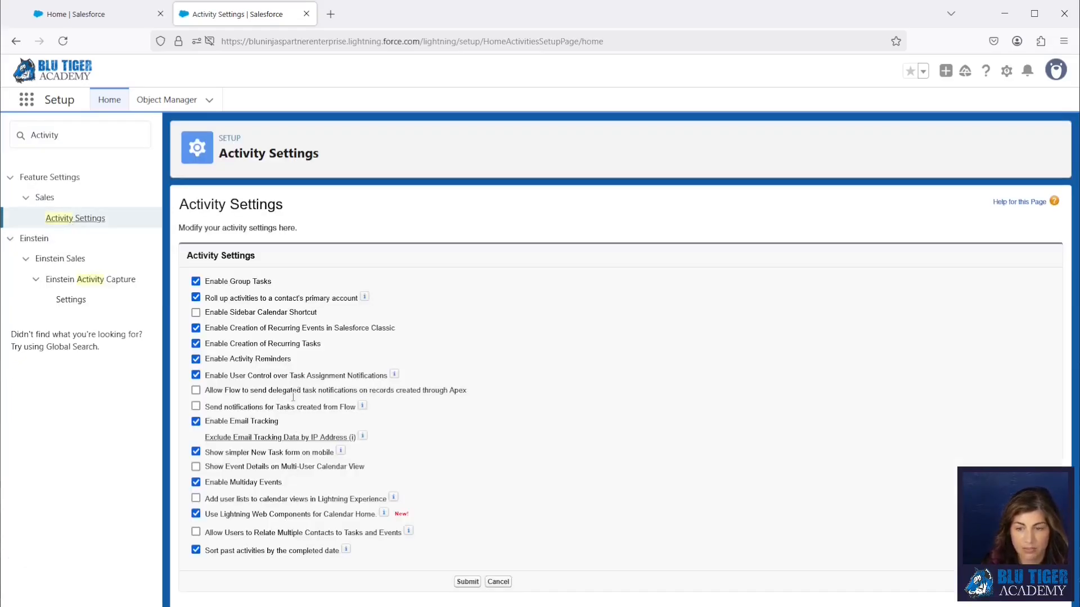
pyautogui.moveTo(279, 422); pyautogui.dragTo(207, 426)
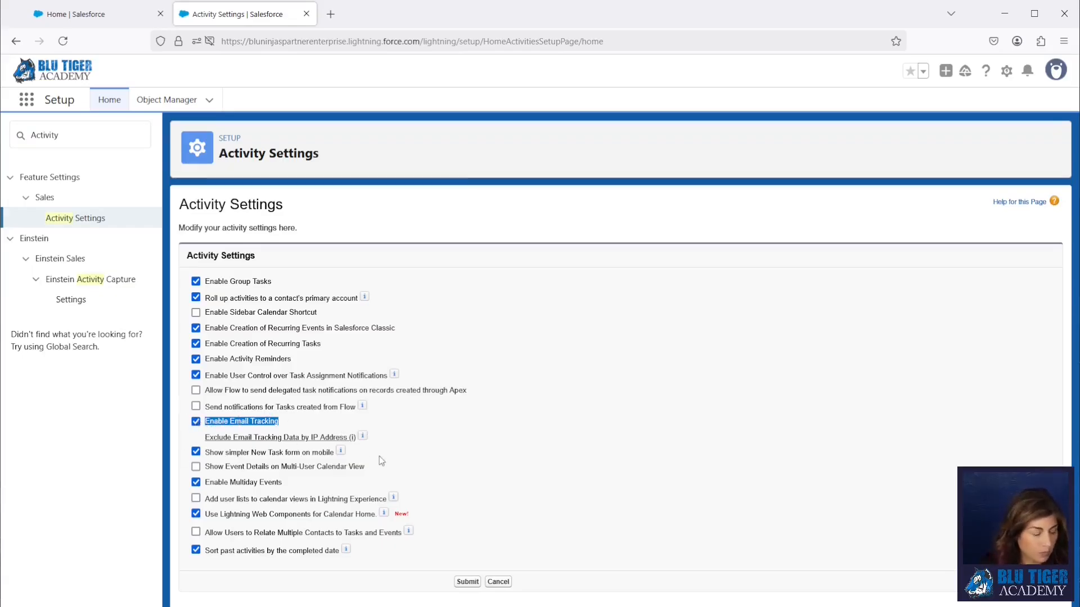
# Open the Email Message object's Email Message Layout in Object Manager and examine the status and opened-date fields.
pyautogui.click(157, 99)
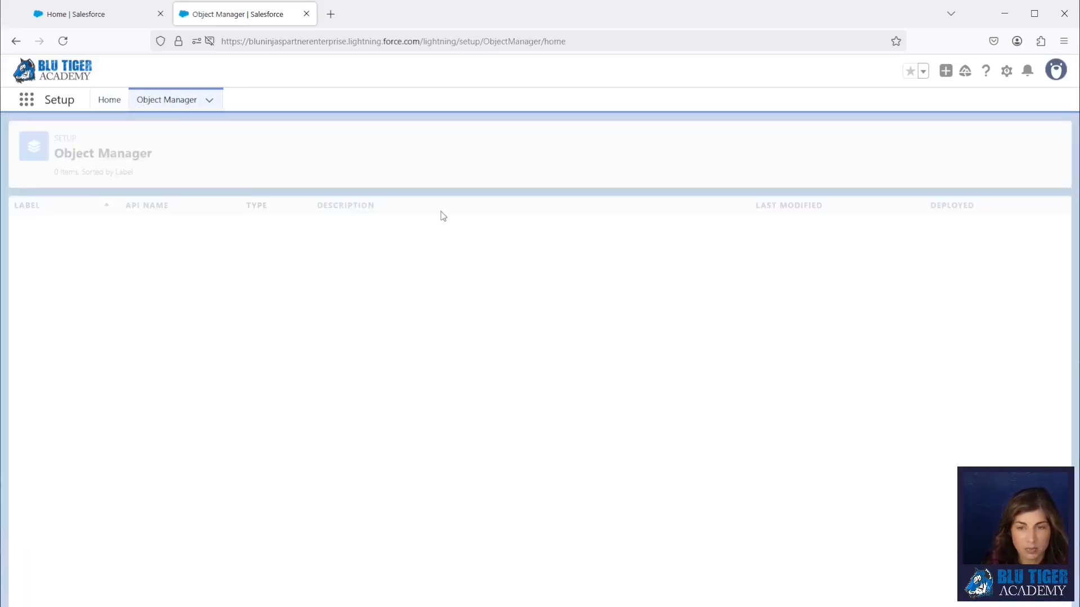
pyautogui.click(831, 142)
pyautogui.write('email')
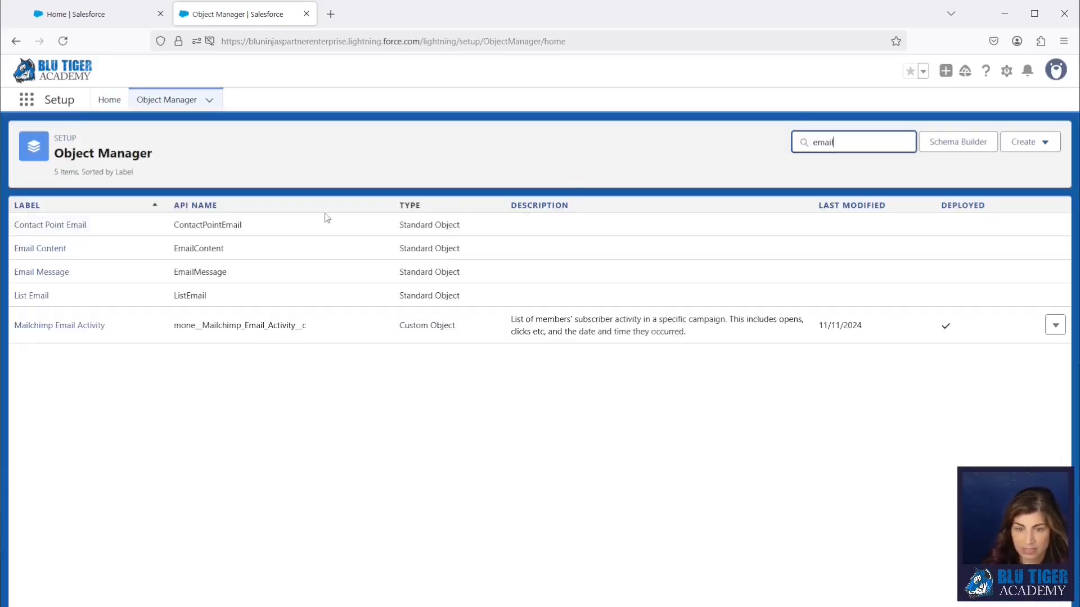
pyautogui.click(38, 276)
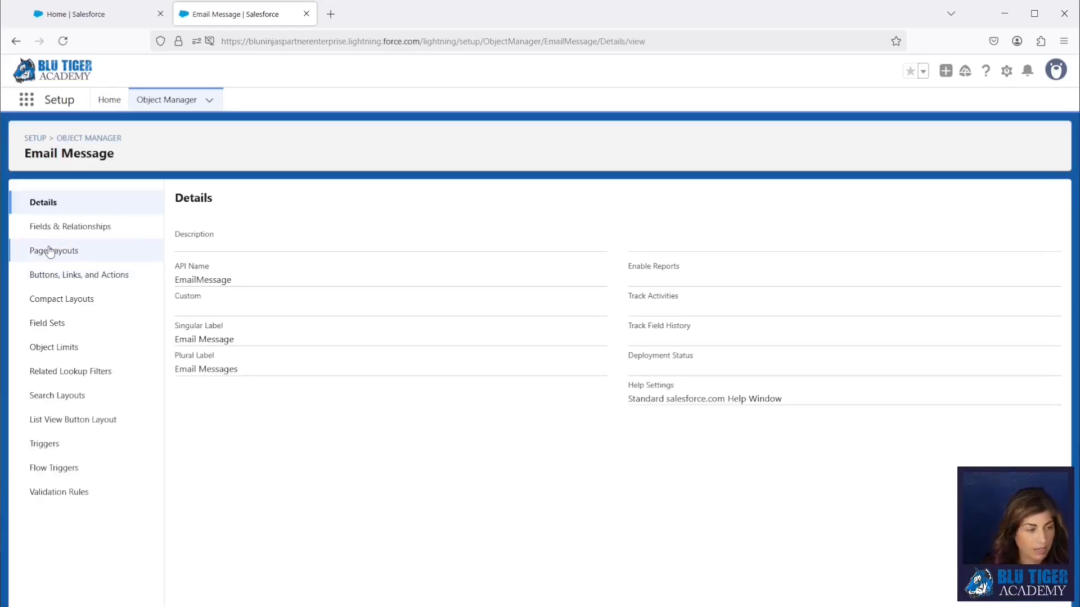
pyautogui.click(50, 251)
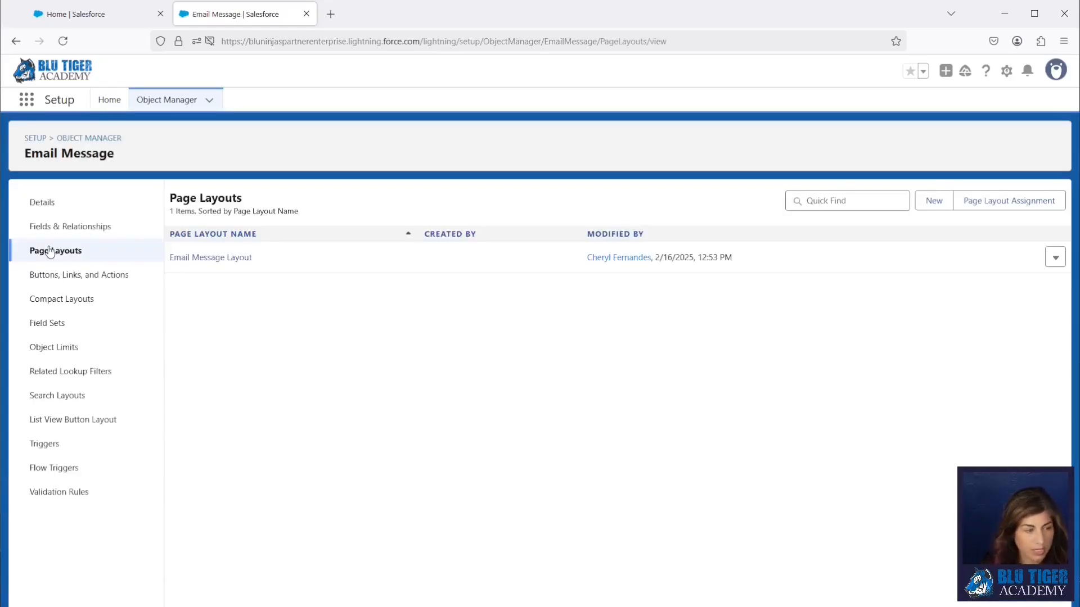
pyautogui.click(208, 258)
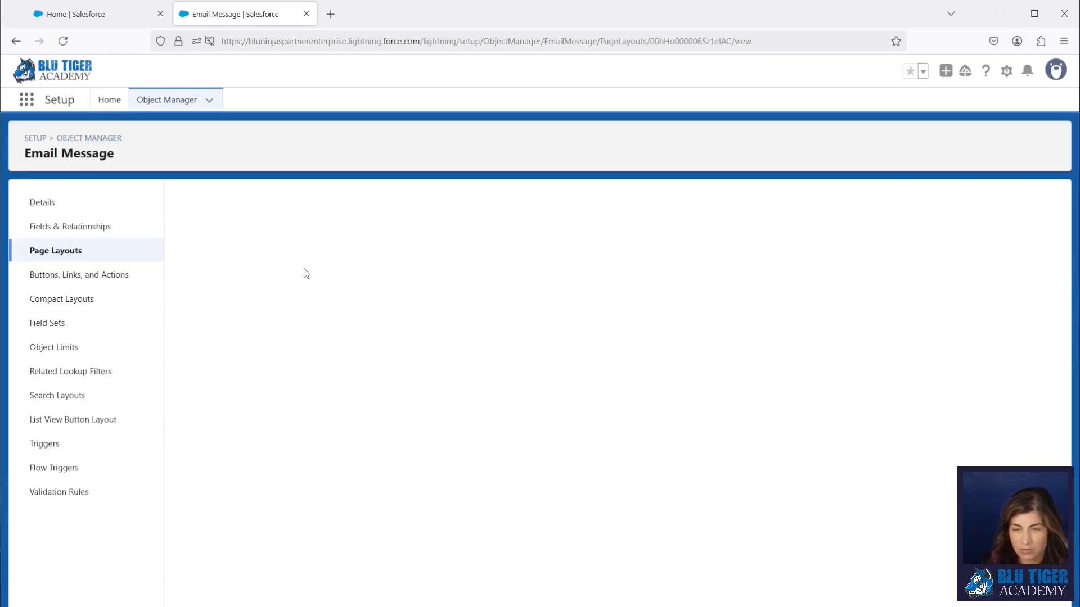
pyautogui.scroll(-2, 304, 274)
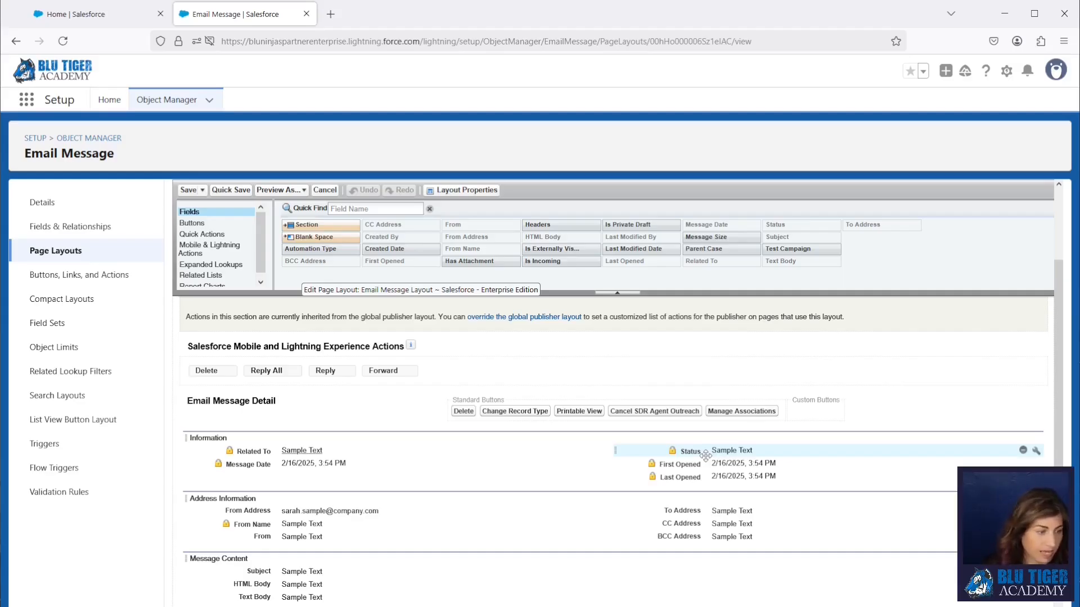
# Start a new formula field on the Email Message object labelled "First Opened Date = Yesterday" with a Checkbox return type.
pyautogui.click(100, 235)
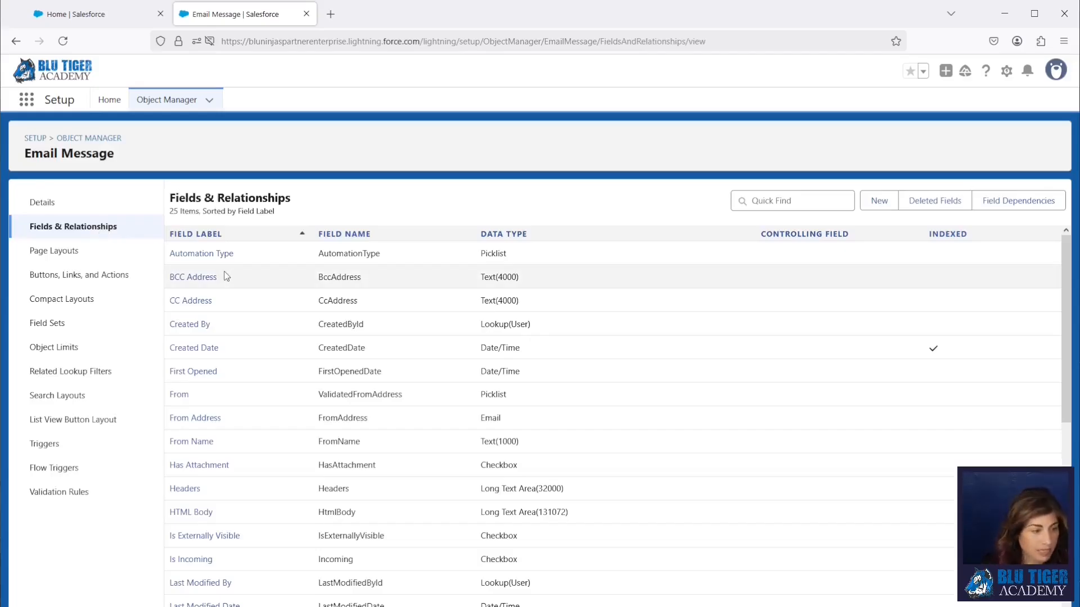
pyautogui.click(879, 201)
pyautogui.click(209, 387)
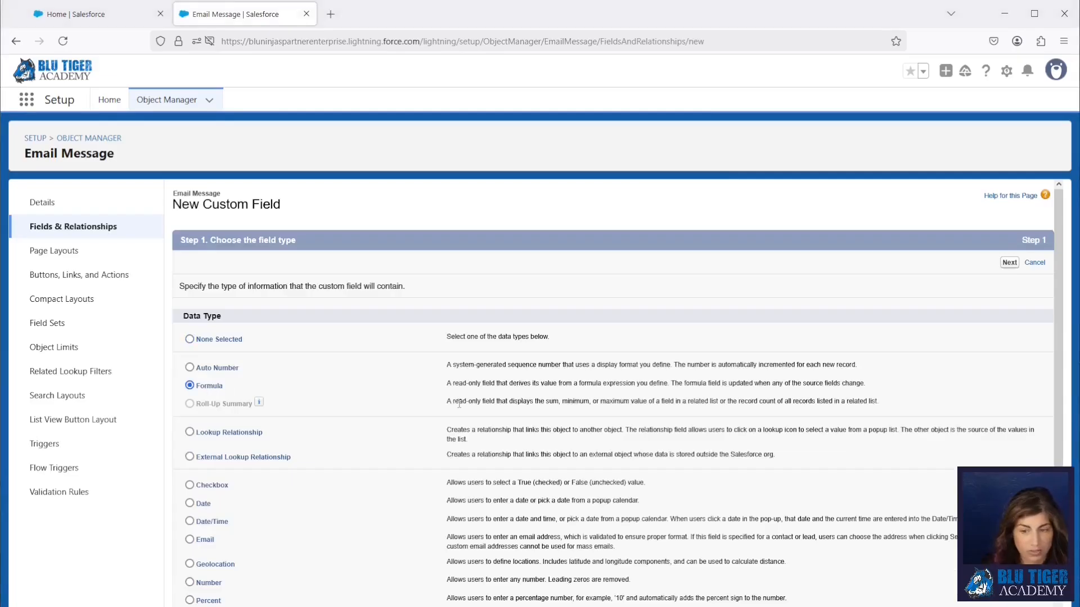
pyautogui.click(1009, 263)
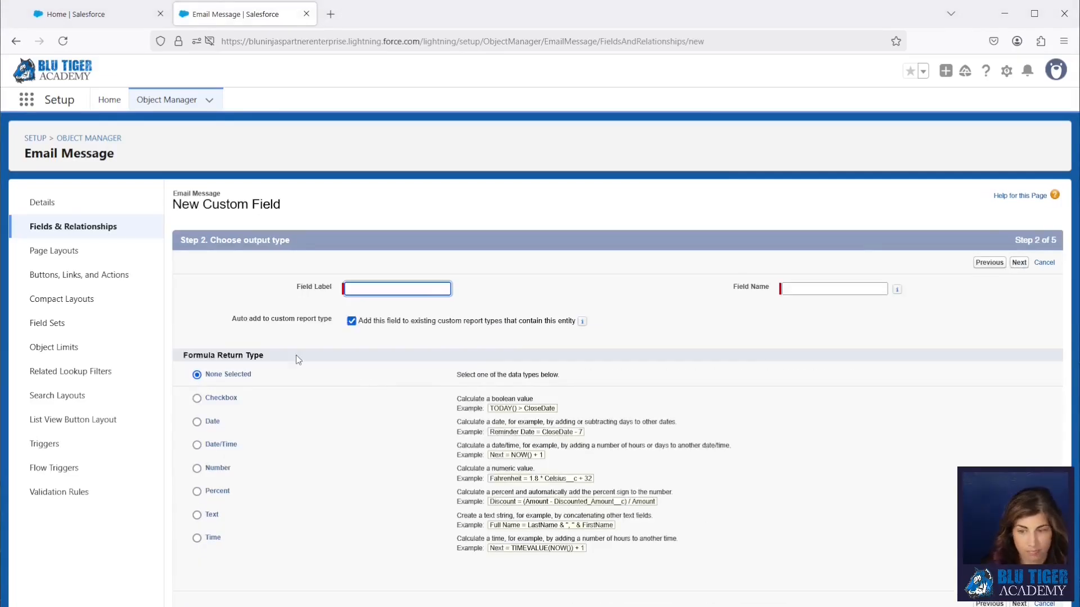
pyautogui.write('Opened Date = Yesterday')
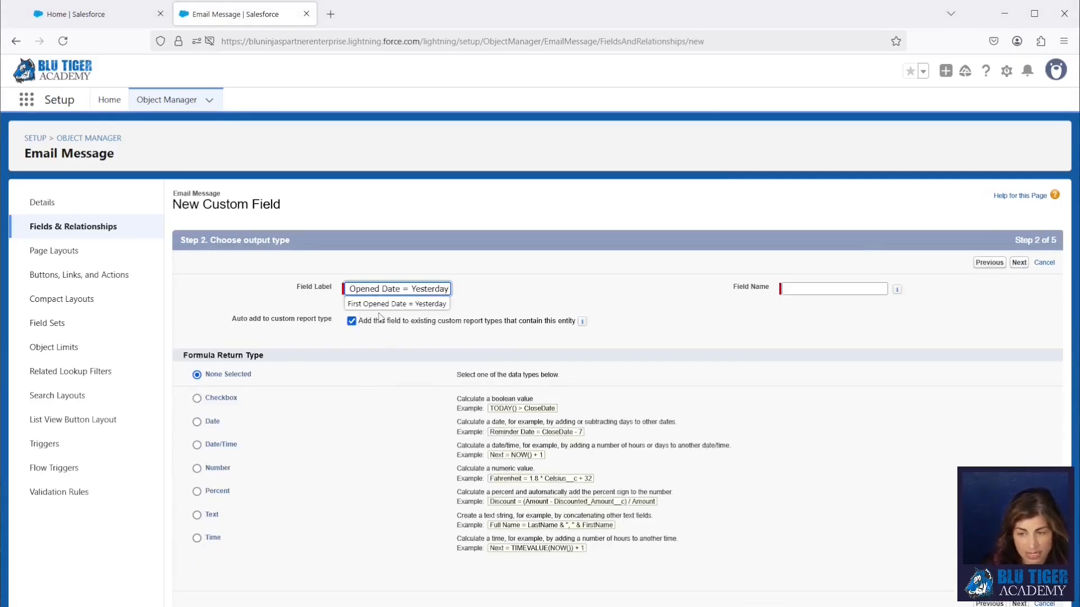
pyautogui.click(378, 415)
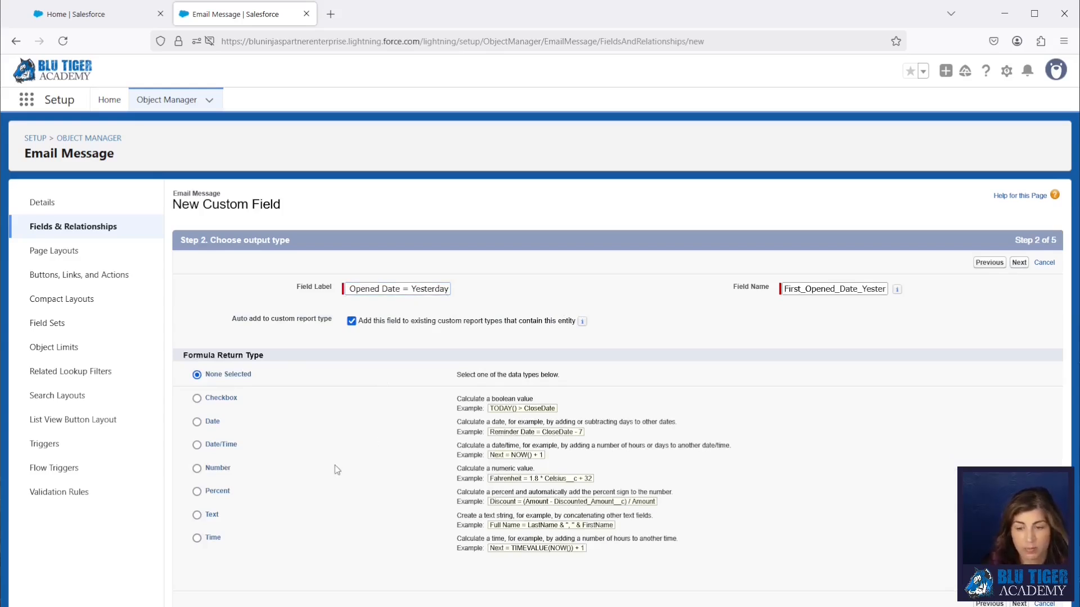
pyautogui.click(197, 399)
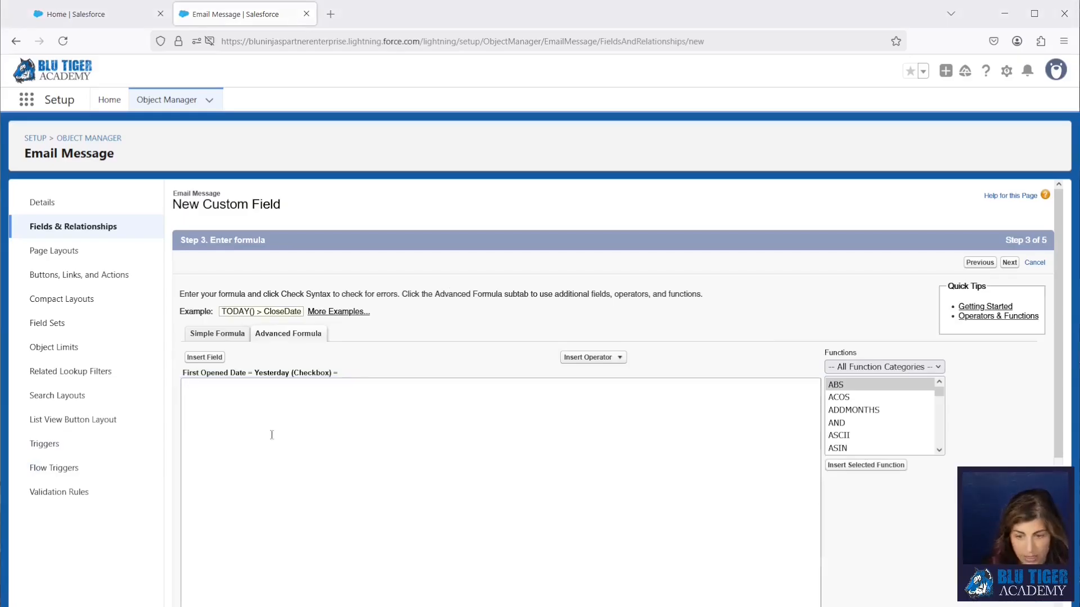
# Enter DATEVALUE(FirstOpenedDate) = TODAY()-1 as the field's formula.
pyautogui.write('DATEVALUE(FirstOpenedDate) = TODAY()-1')
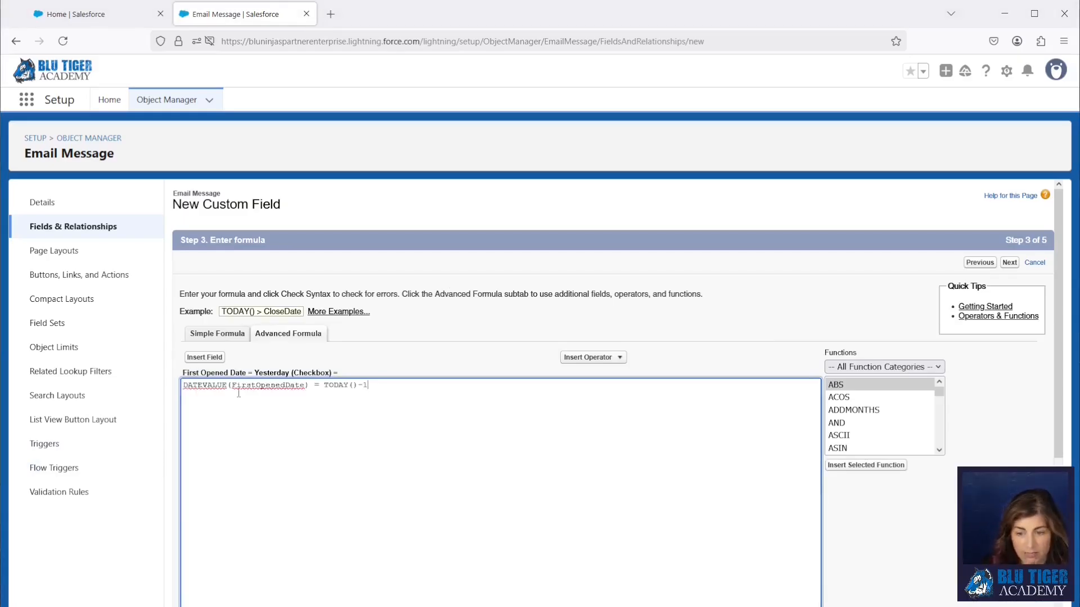
pyautogui.moveTo(232, 387); pyautogui.dragTo(300, 387)
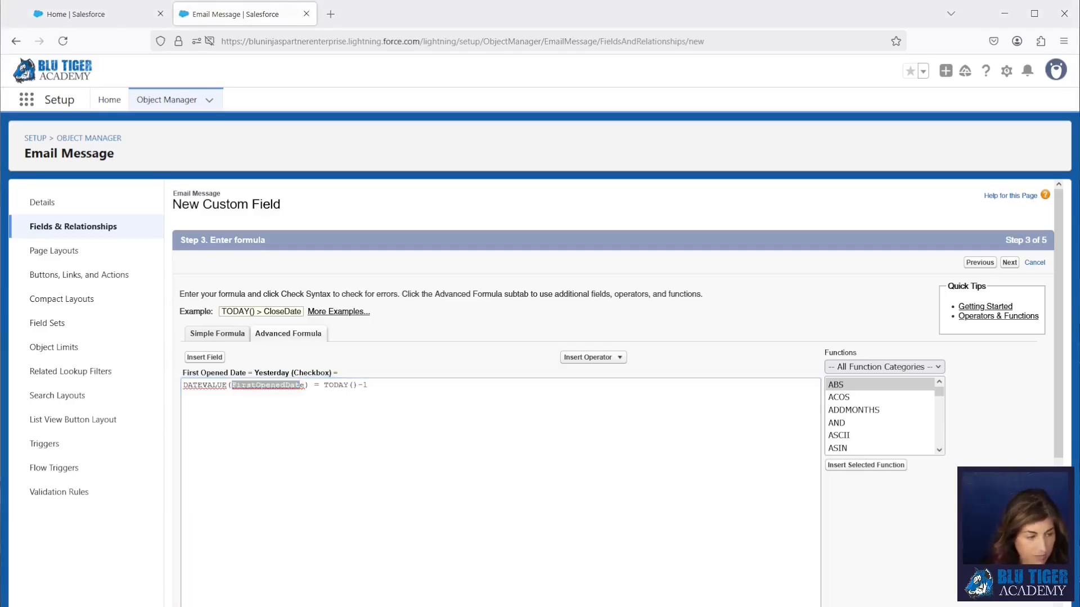
# Add help text saying the field is a helper for a schedule triggered flow on Email Message to find records with First Opened Date = Yesterday.
pyautogui.scroll(-4, 516, 494)
pyautogui.click(286, 490)
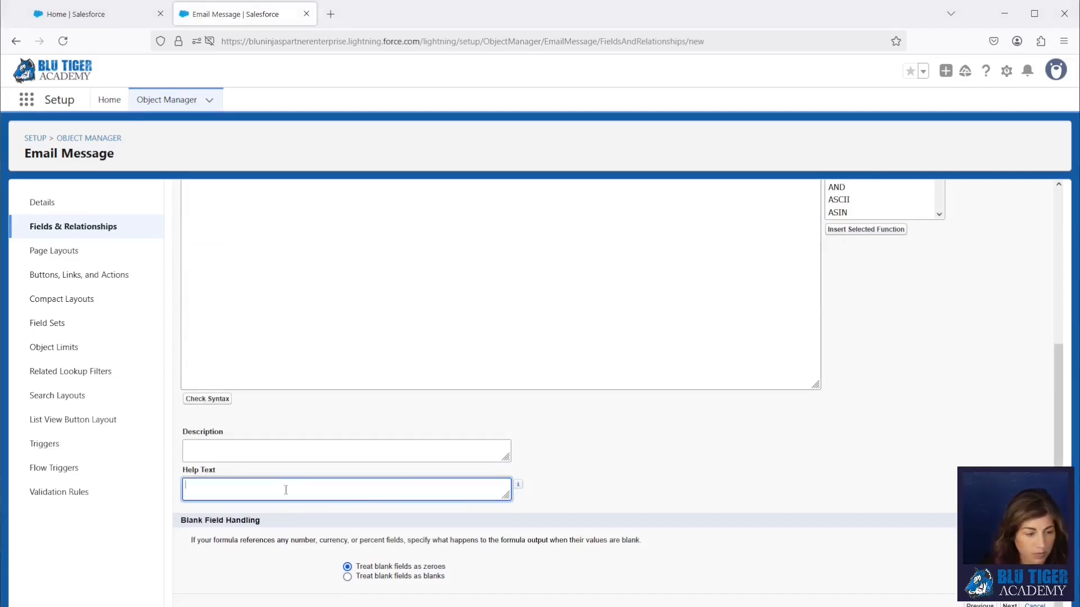
pyautogui.write('This field is used as a helper field in a schedule triggered flow on the Email Message object to find records that have a First Opened Date = Yesterday.')
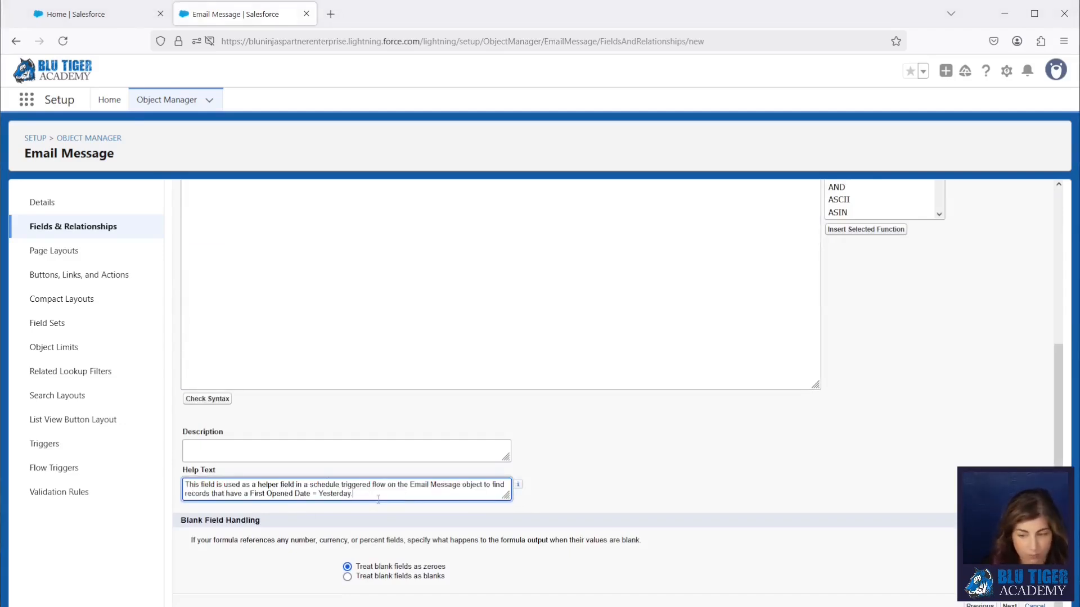
# Treat blank fields as blanks and save the new field with it added to the Email Message Layout.
pyautogui.click(347, 576)
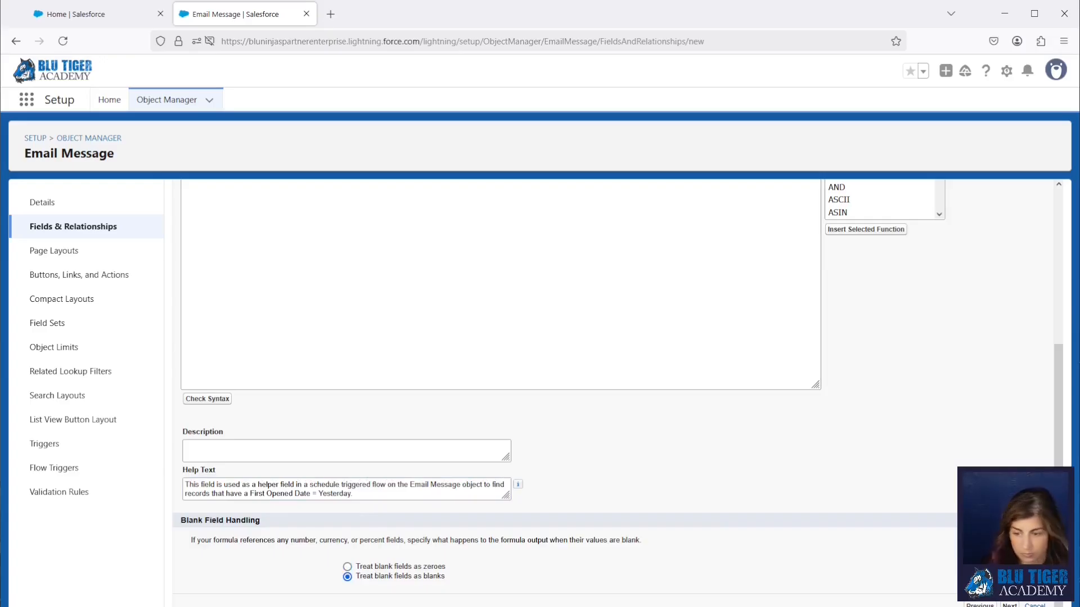
pyautogui.click(1009, 262)
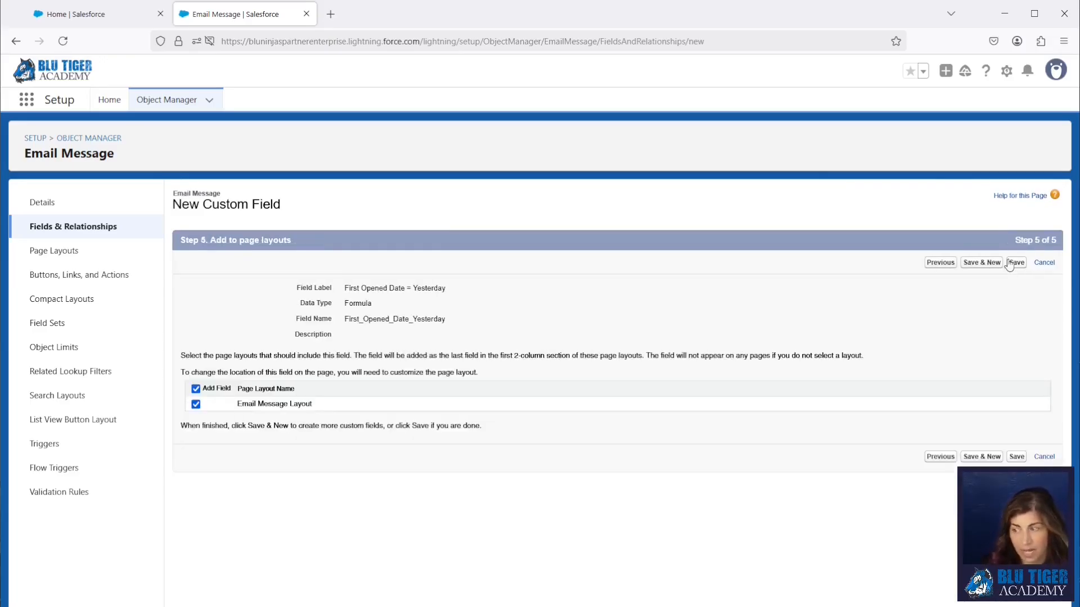
pyautogui.click(1012, 262)
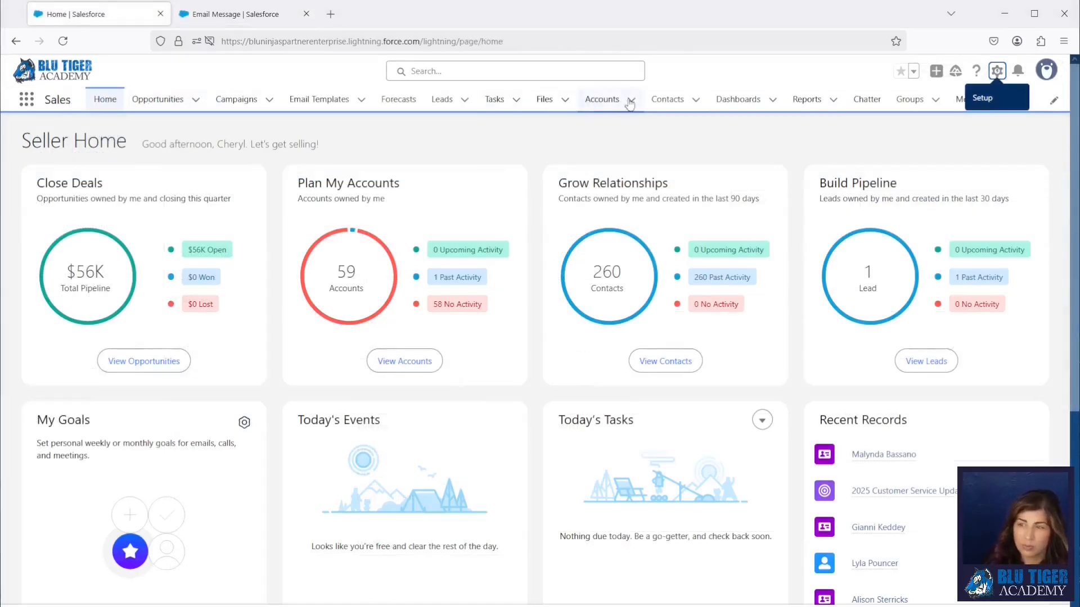
# Open the account update email from the Structural Analysis Engineer contact's record and examine its First Opened field and related campaign.
pyautogui.click(668, 100)
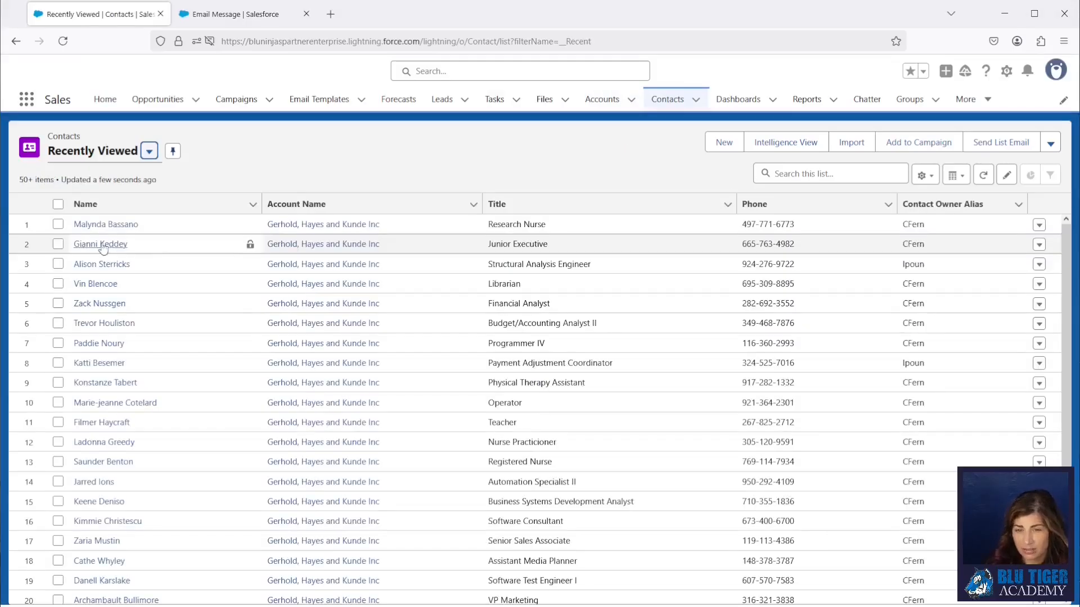
pyautogui.click(101, 265)
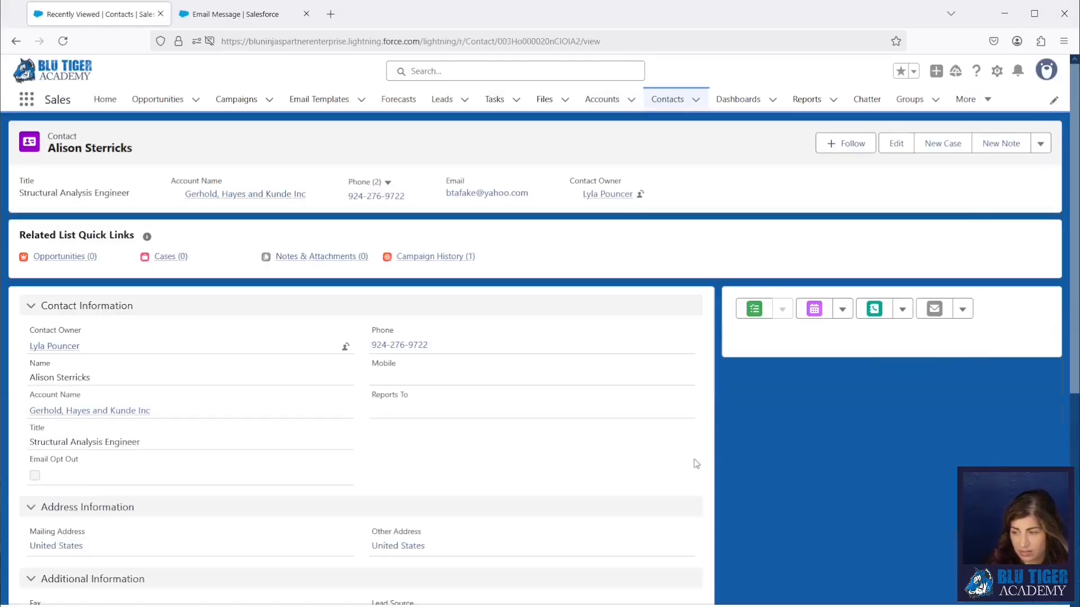
pyautogui.click(808, 570)
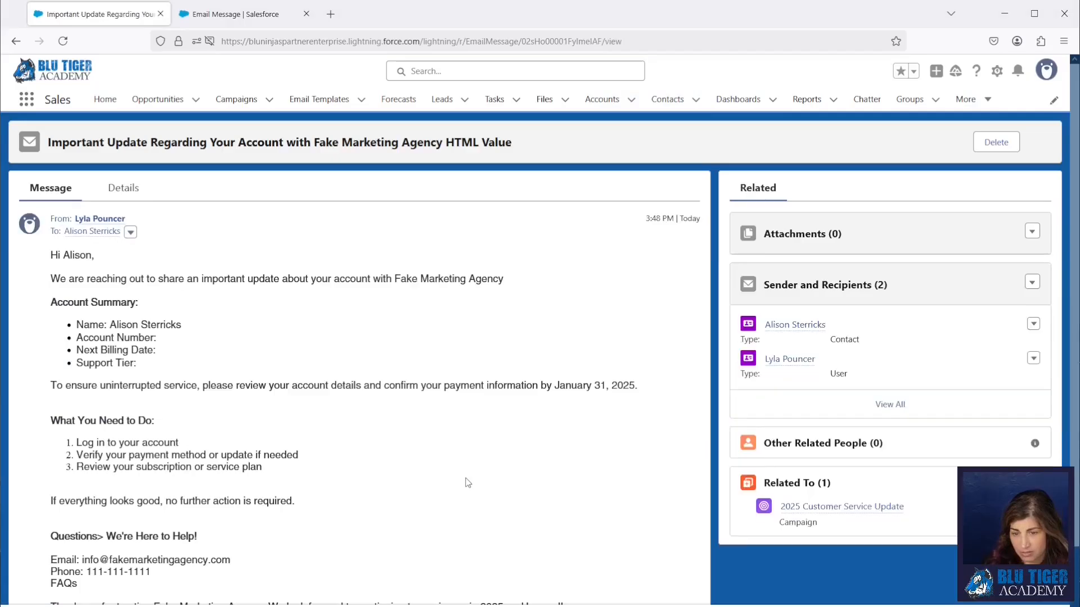
pyautogui.click(124, 188)
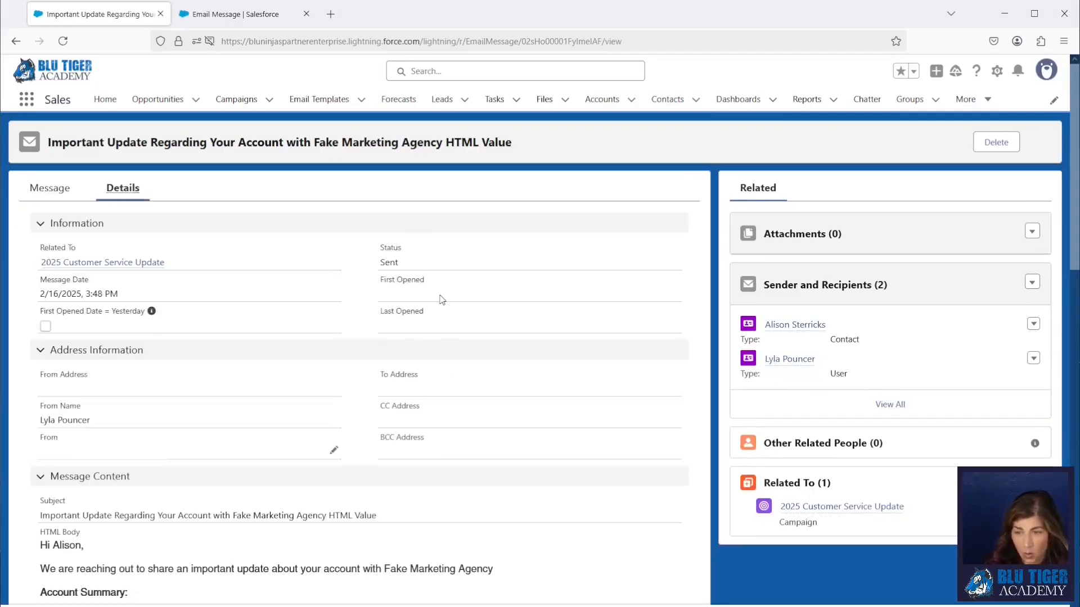
pyautogui.moveTo(380, 281); pyautogui.dragTo(426, 286)
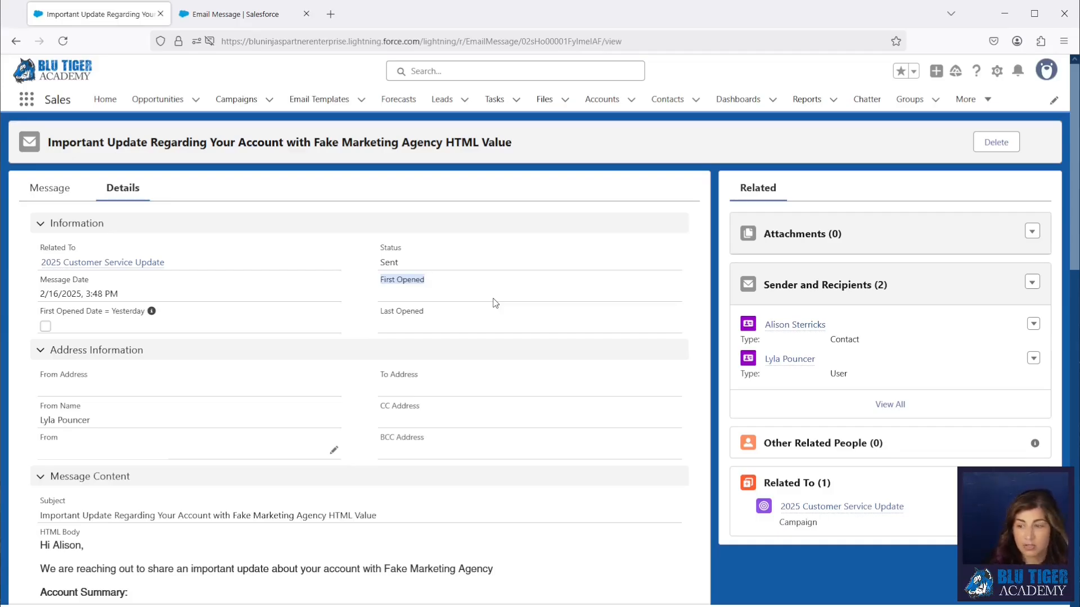
pyautogui.moveTo(845, 515)
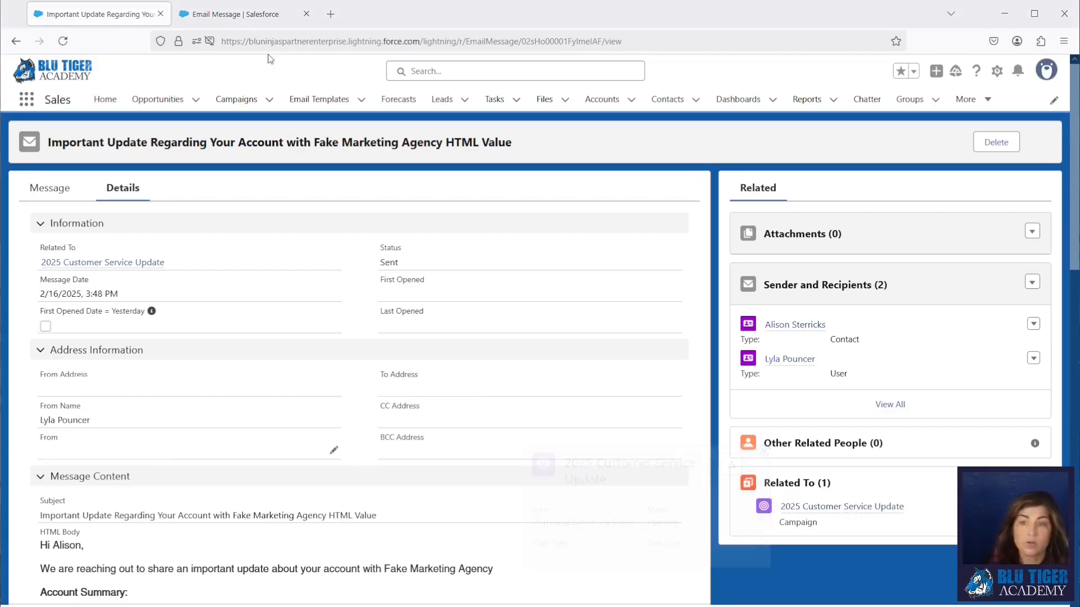
# Return to Salesforce Setup, search for flow, and open the Flows page under Process Automation.
pyautogui.click(220, 16)
pyautogui.click(102, 104)
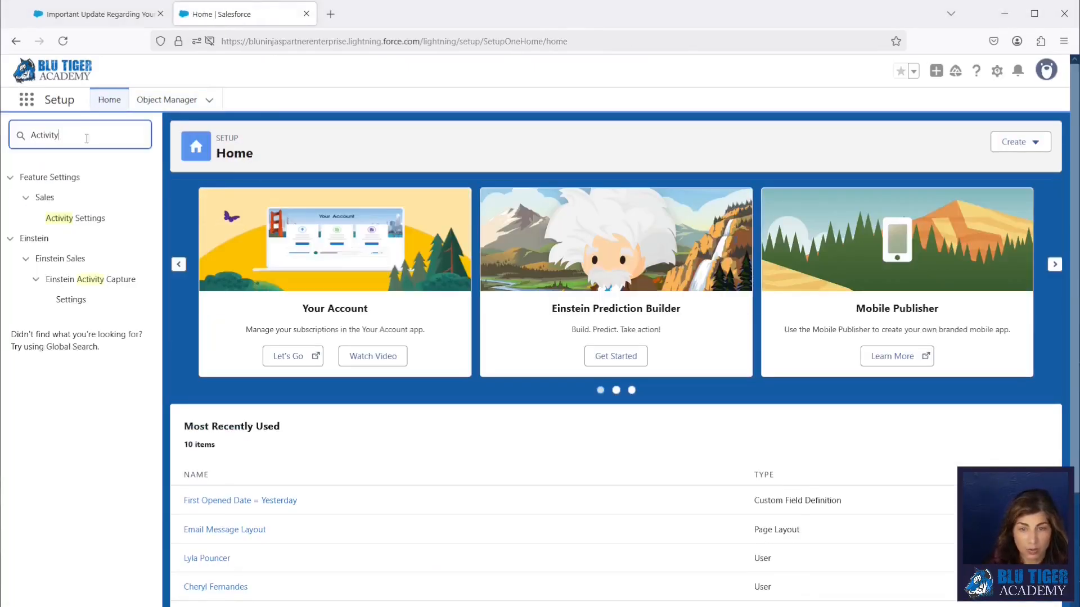
pyautogui.moveTo(86, 138); pyautogui.dragTo(34, 135)
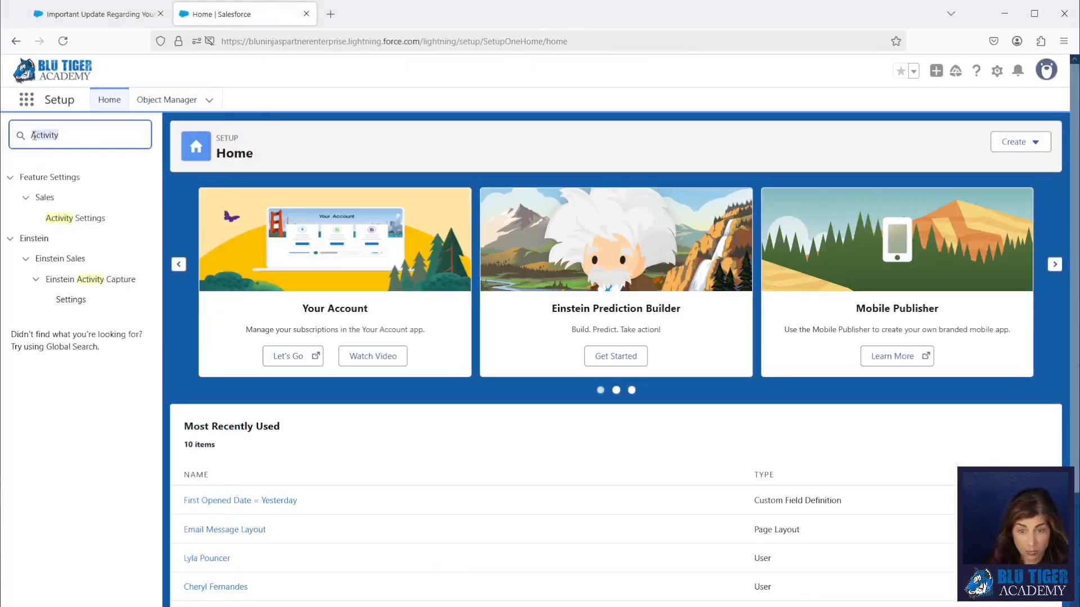
pyautogui.write('flow')
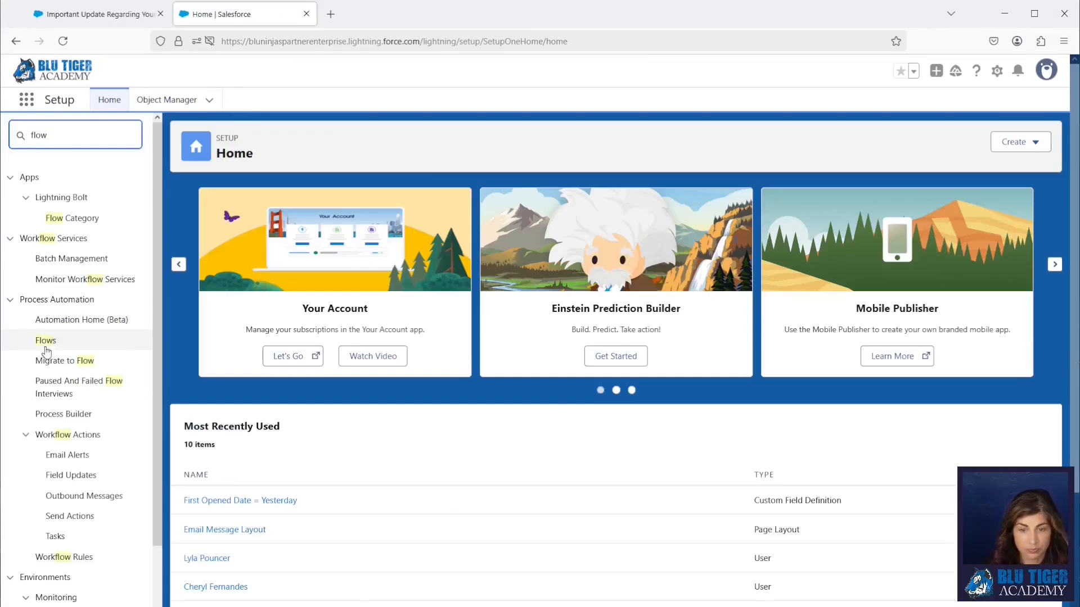
pyautogui.click(46, 341)
# Create a new flow from scratch of the type Autolaunched Flow (No Trigger).
pyautogui.click(1012, 142)
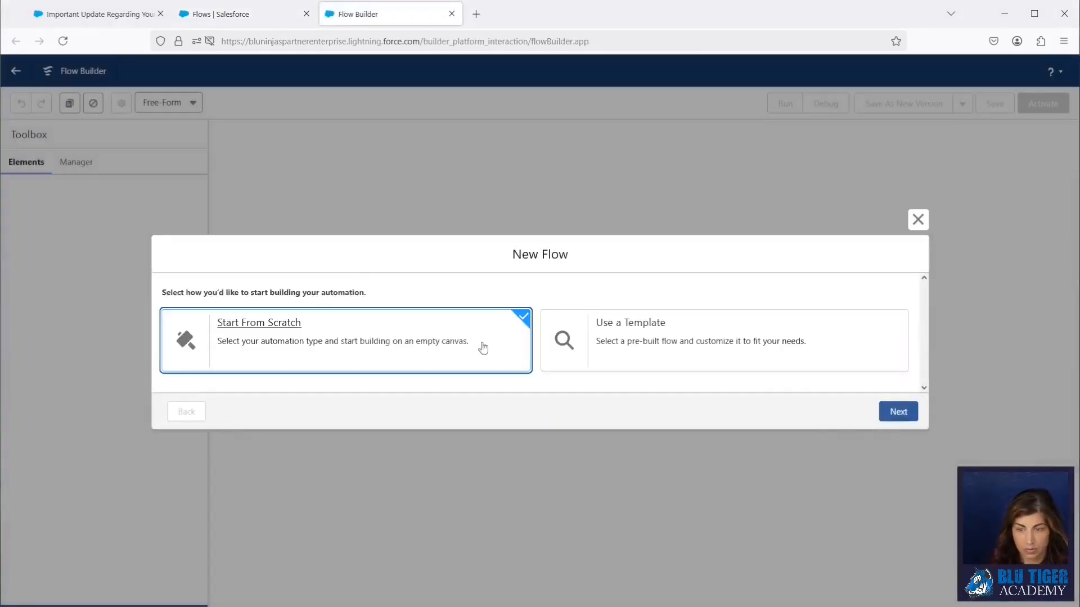
pyautogui.click(898, 412)
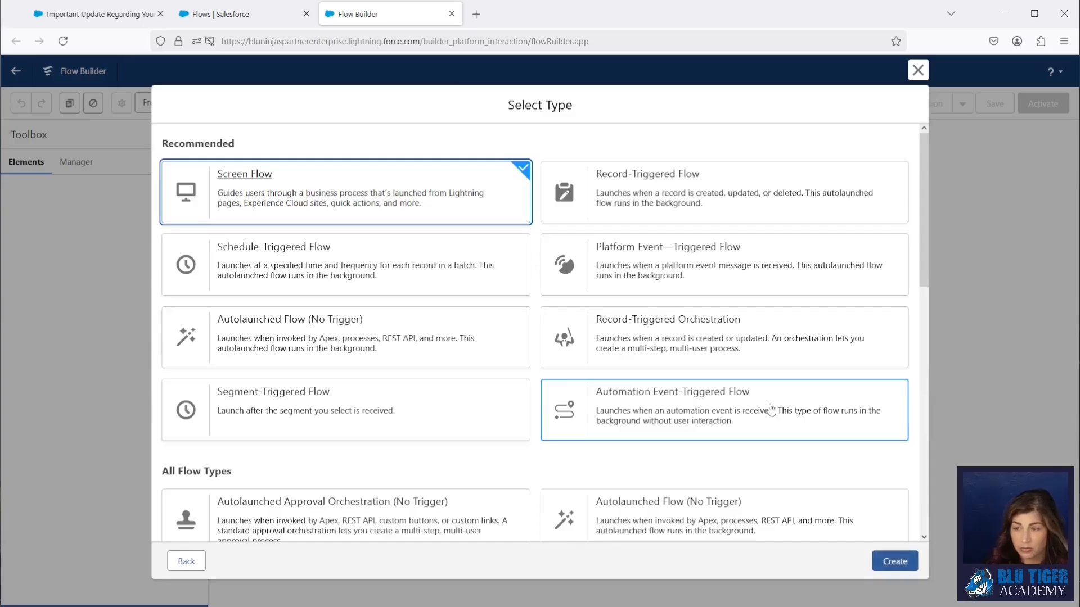
pyautogui.click(259, 339)
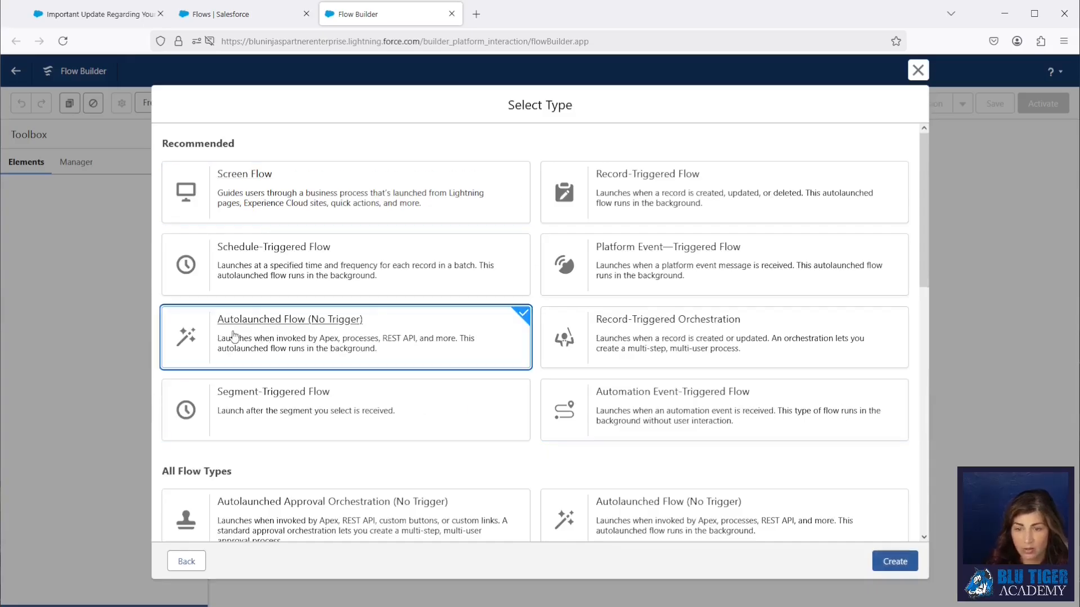
pyautogui.click(894, 562)
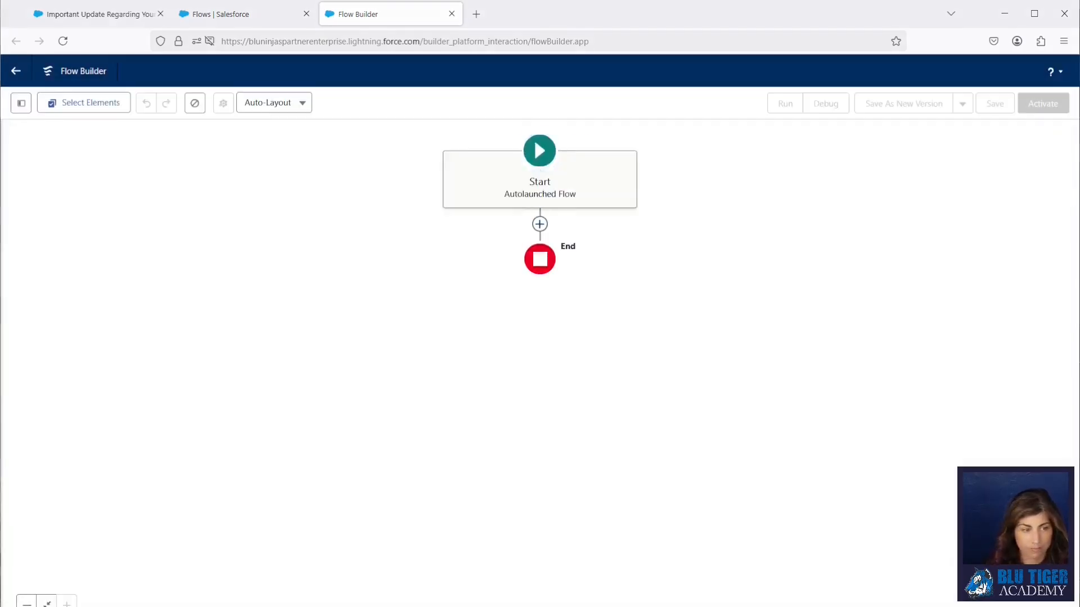
# Add a Get Records element labelled Get Email Message Recipients that retrieves Email Message Relation records.
pyautogui.click(532, 187)
pyautogui.write('get')
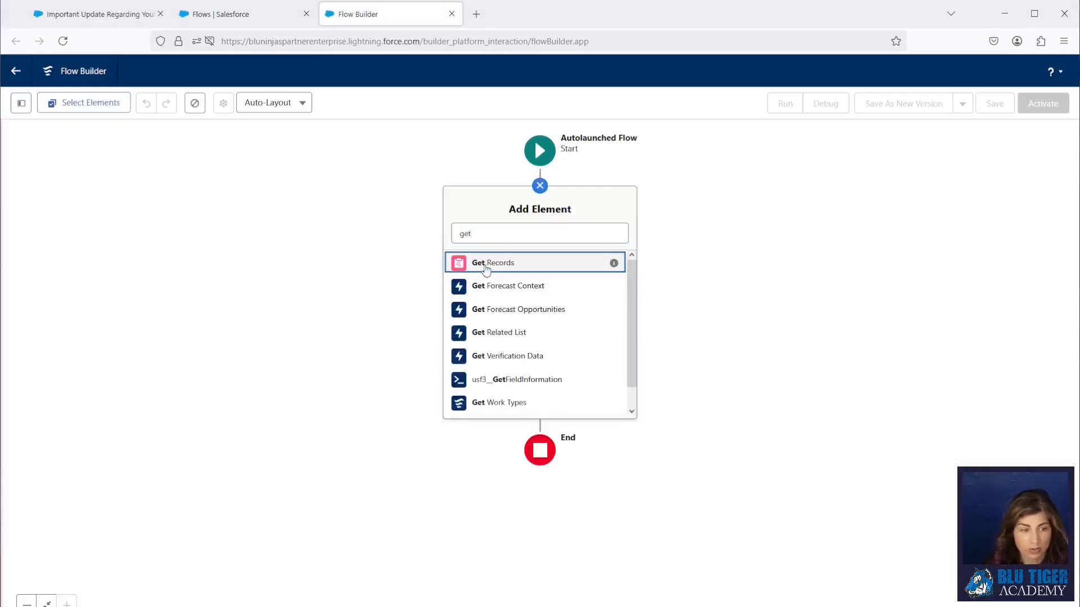
pyautogui.click(485, 262)
pyautogui.click(694, 190)
pyautogui.write('Get Email Message Recipients')
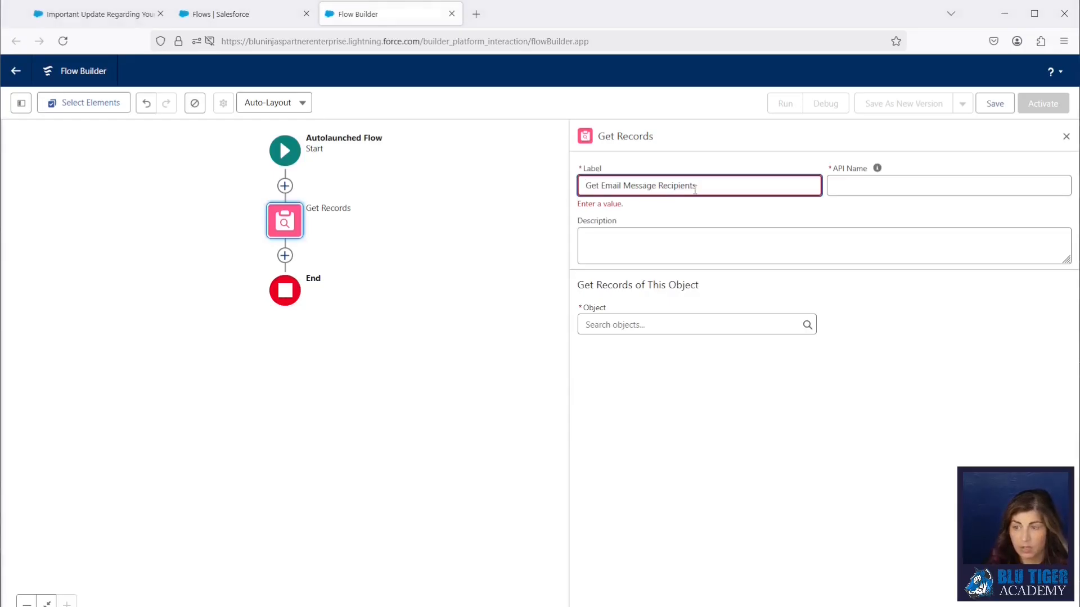
pyautogui.press('Tab')
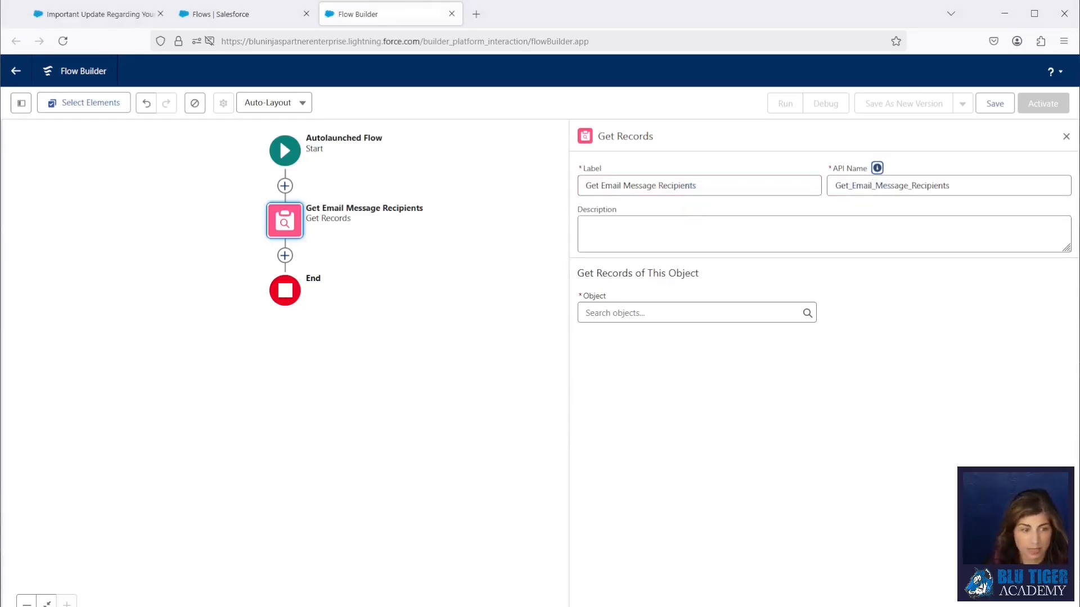
pyautogui.click(700, 308)
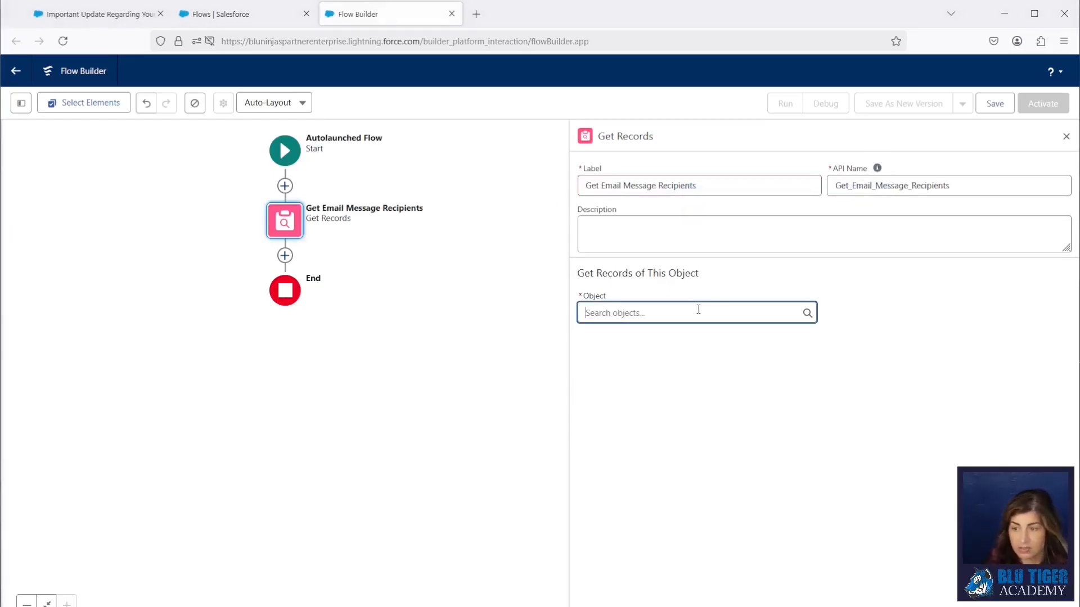
pyautogui.write('Email Message Relation')
pyautogui.click(673, 339)
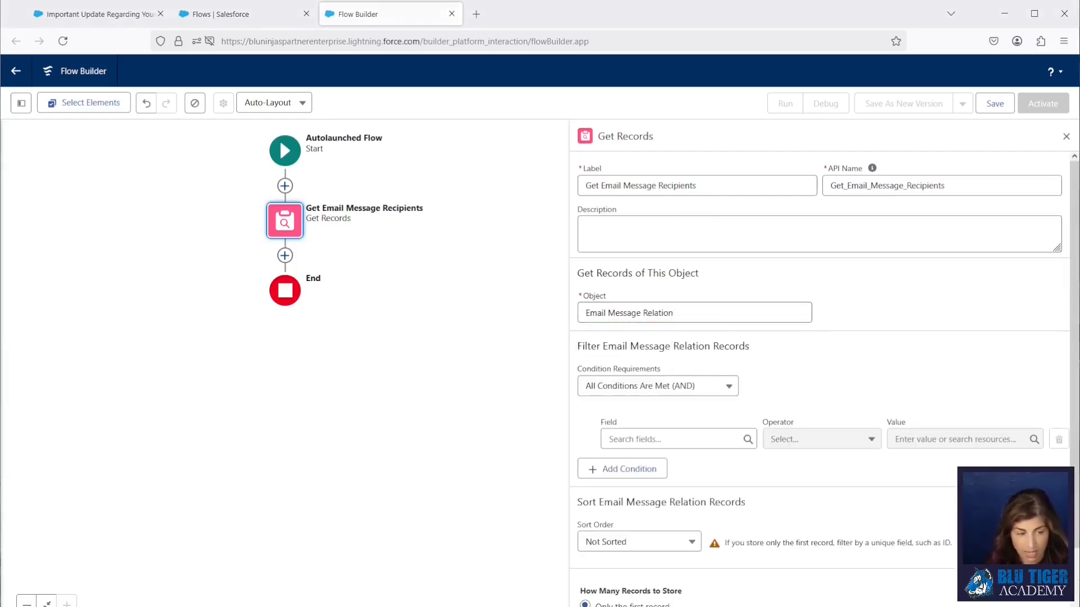
# Filter the Email Message Relation records so that RelationType equals ToAddress.
pyautogui.click(635, 441)
pyautogui.write('RelationType')
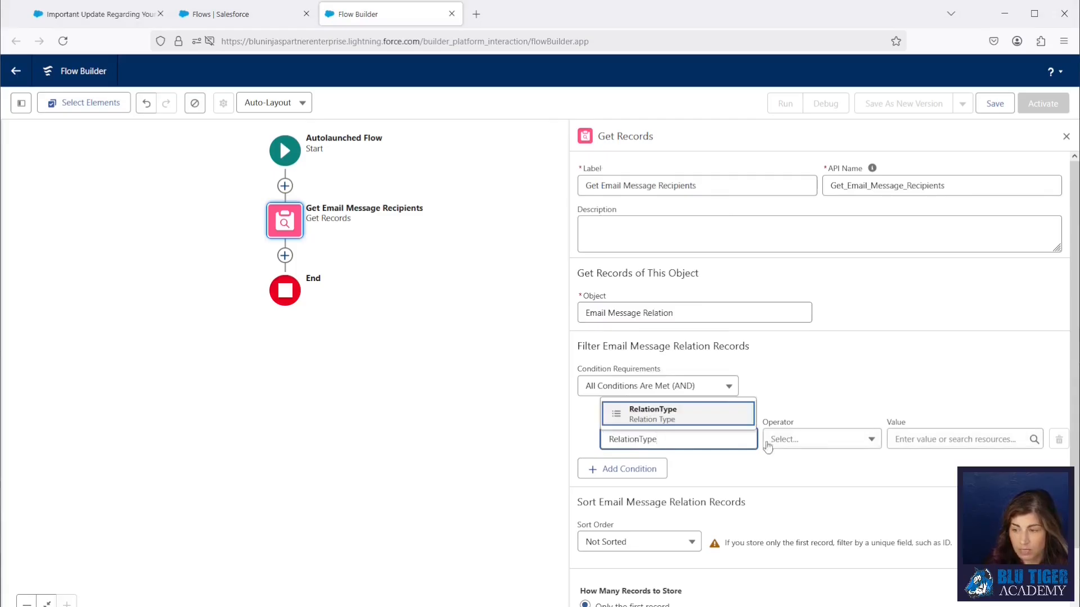
pyautogui.click(788, 445)
pyautogui.click(788, 444)
pyautogui.click(791, 308)
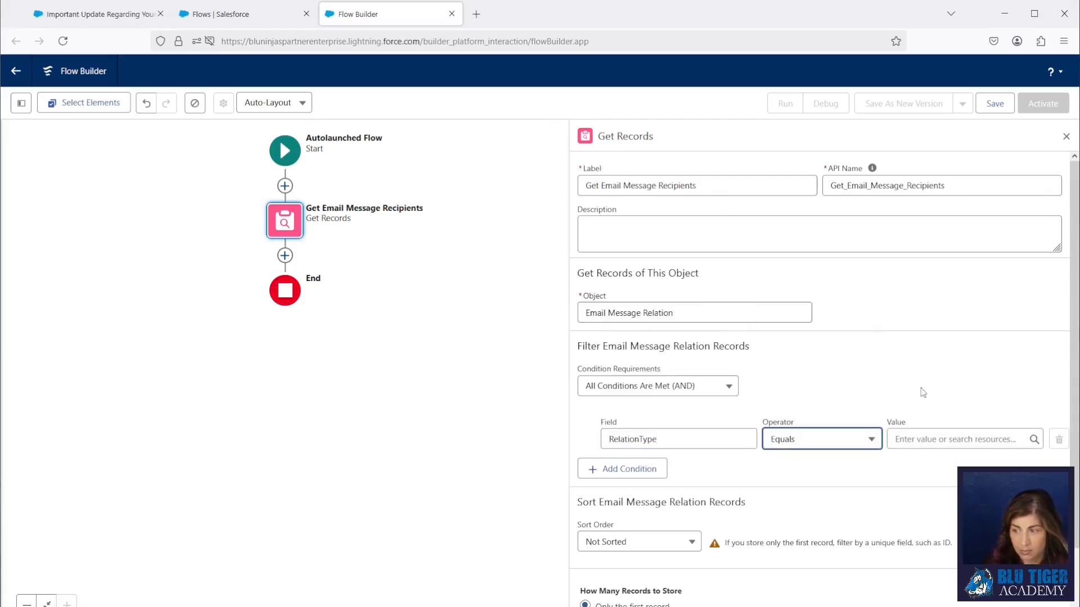
pyautogui.click(914, 437)
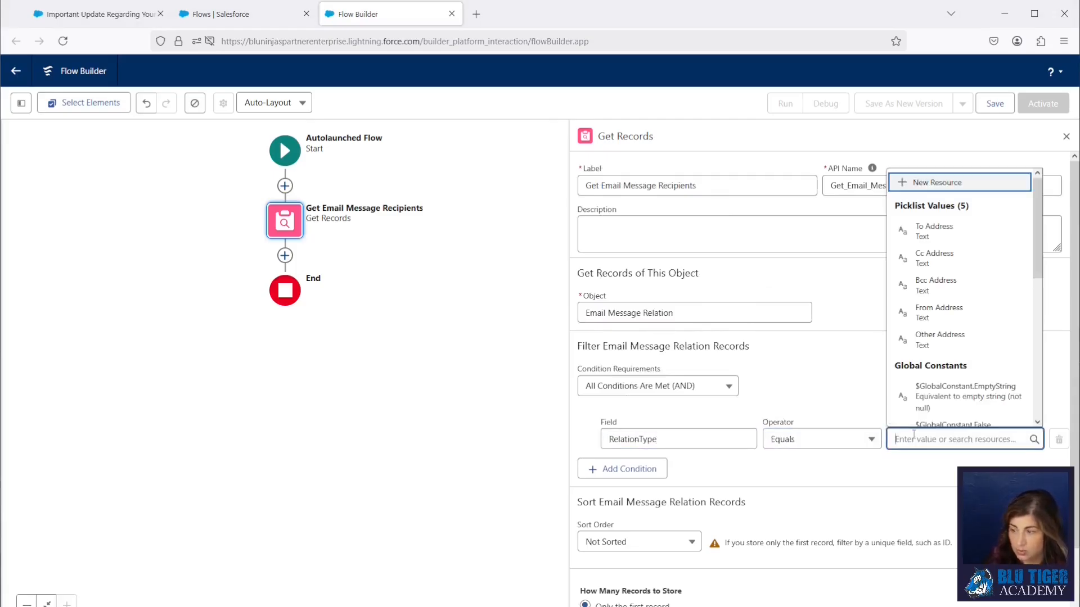
pyautogui.click(908, 231)
pyautogui.click(886, 334)
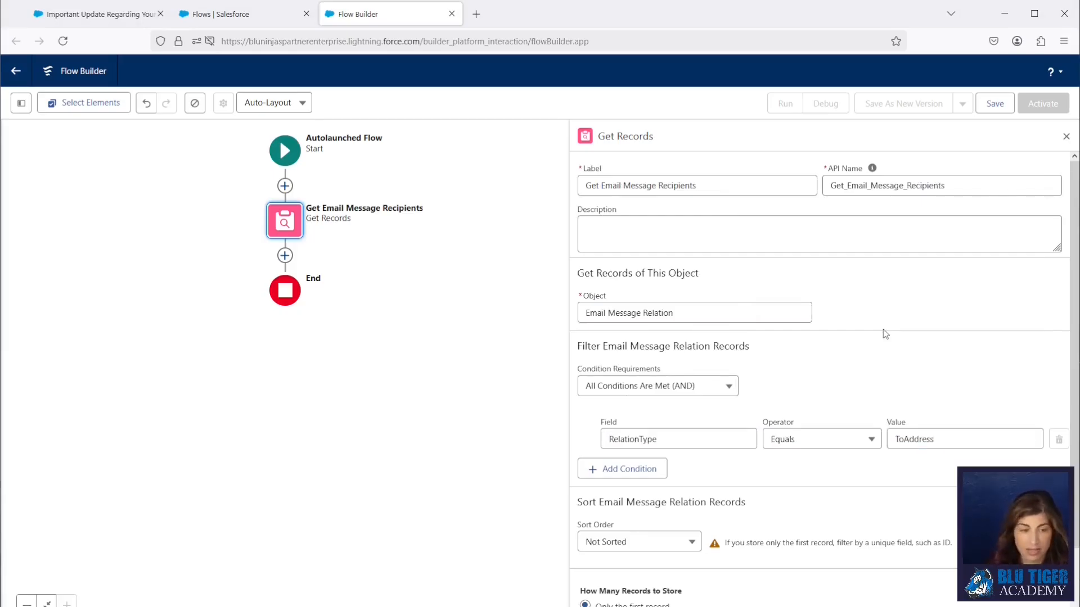
# Add a second filter condition on the EmailMessageId field.
pyautogui.click(632, 472)
pyautogui.click(632, 479)
pyautogui.write('EmailMessageId')
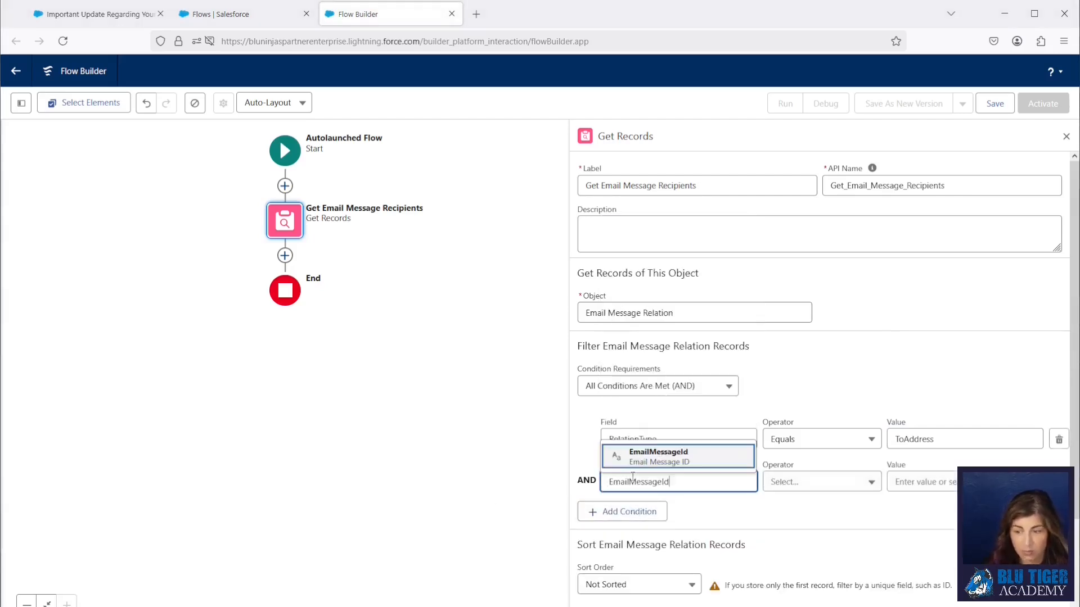
pyautogui.click(697, 465)
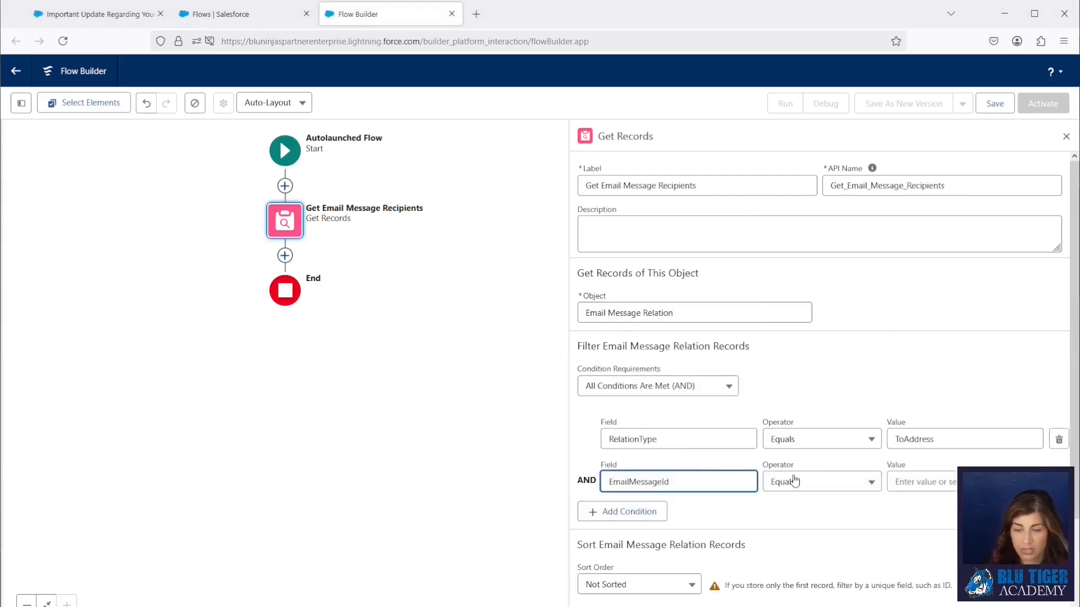
# Create a text variable varEmailMessageId, available for input, as the EmailMessageId condition's value, and have Get Records store all records.
pyautogui.click(942, 485)
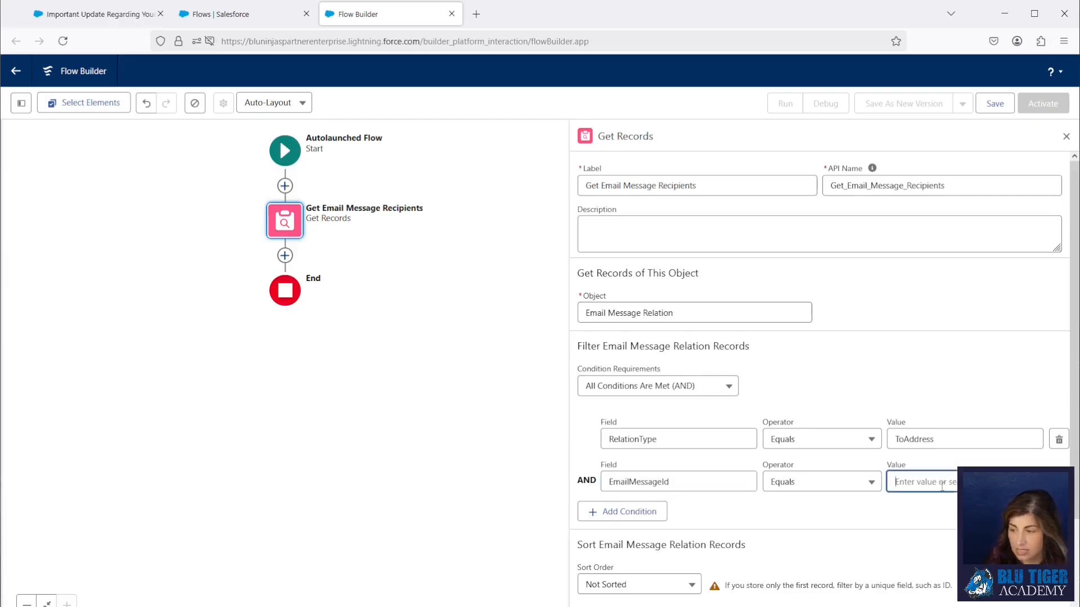
pyautogui.click(931, 225)
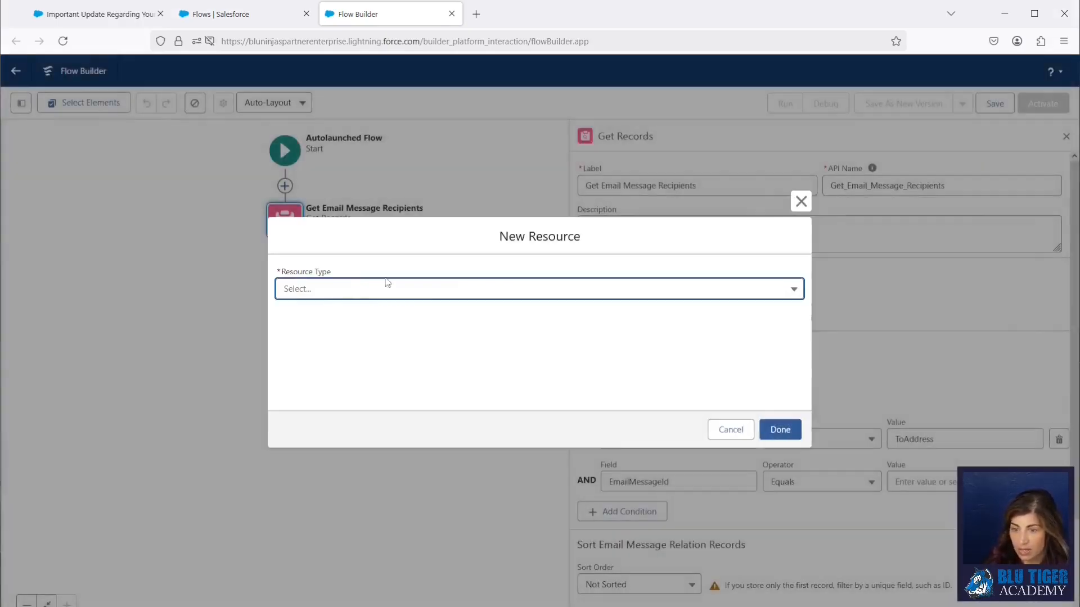
pyautogui.click(338, 295)
pyautogui.click(333, 311)
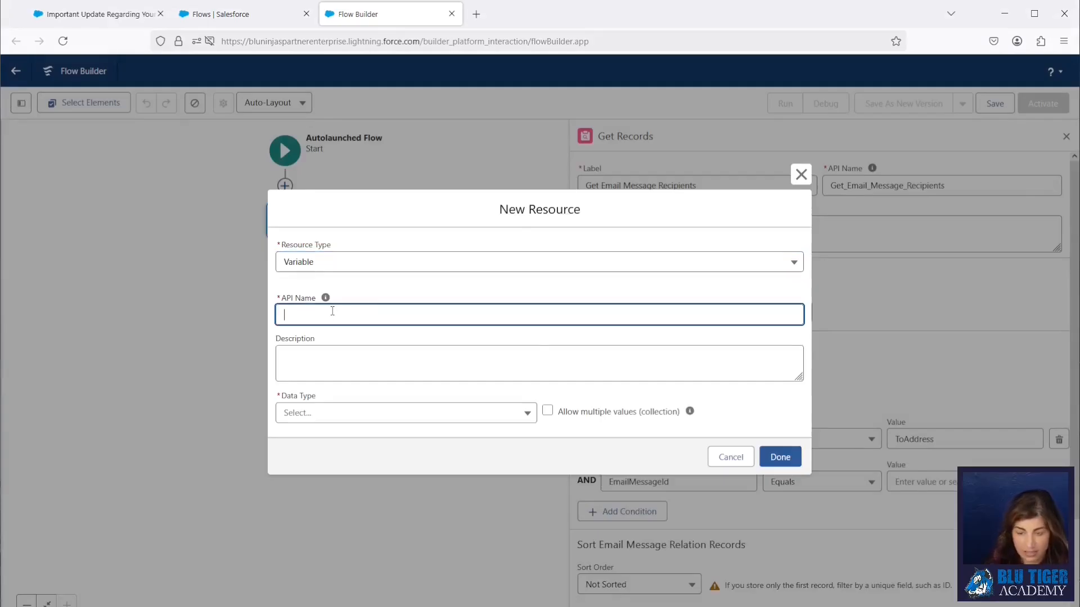
pyautogui.write('varEmail')
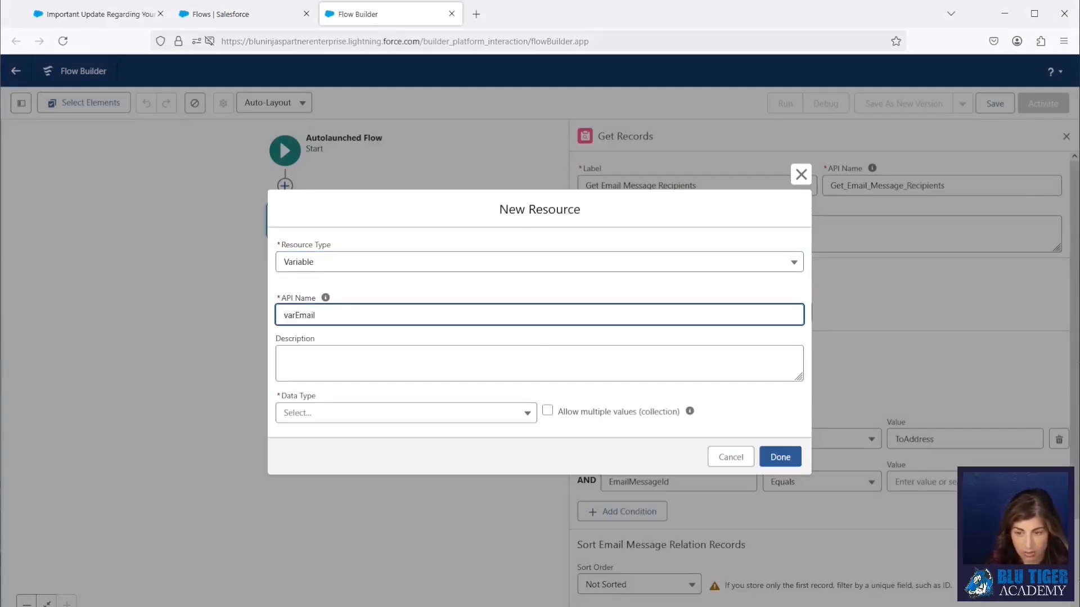
pyautogui.write('MessageId')
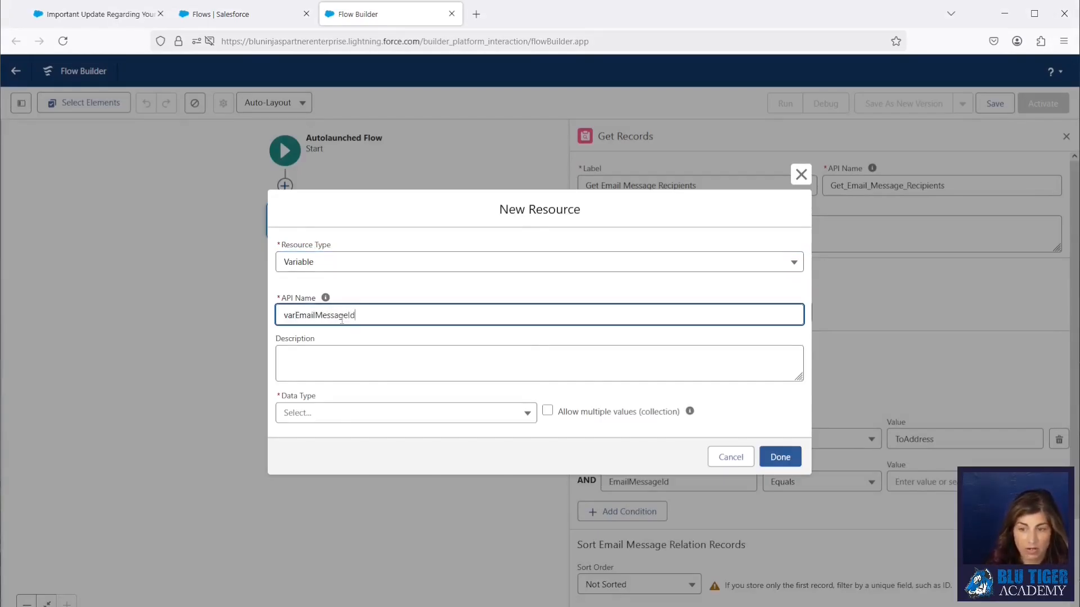
pyautogui.click(338, 413)
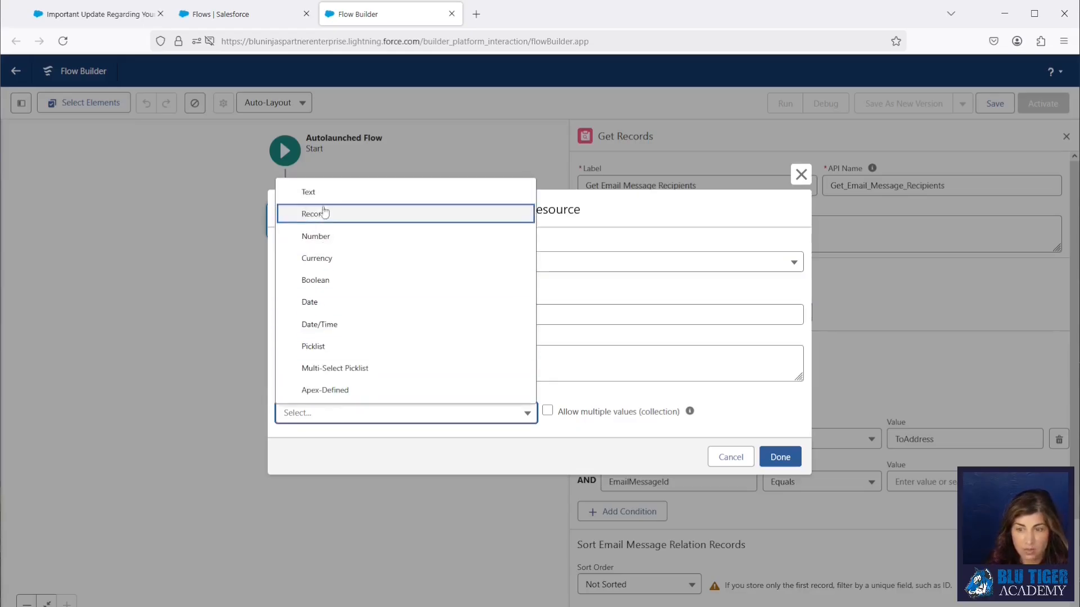
pyautogui.click(322, 194)
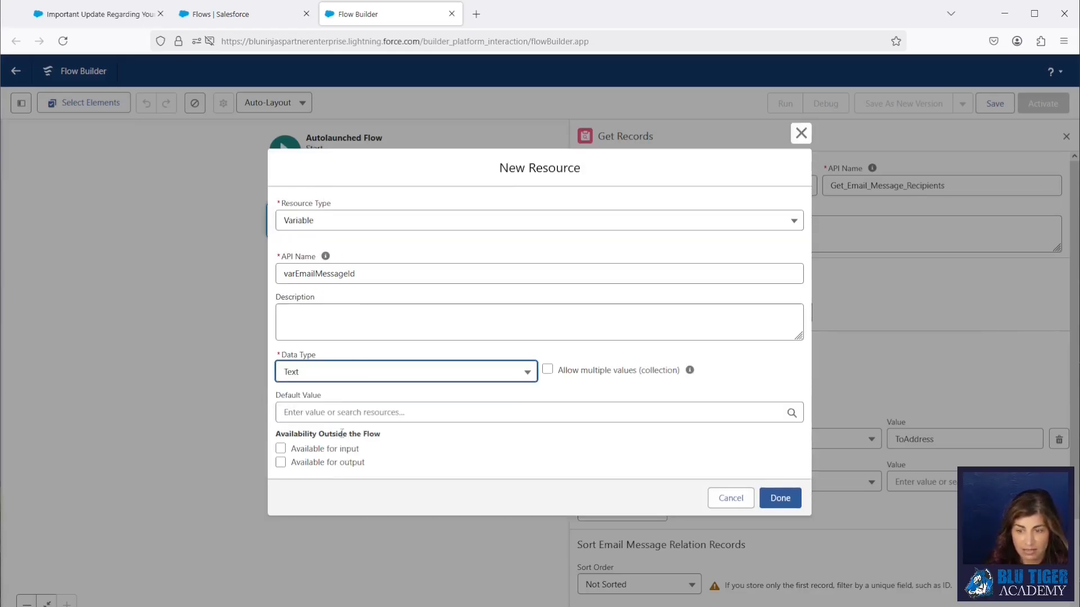
pyautogui.click(283, 450)
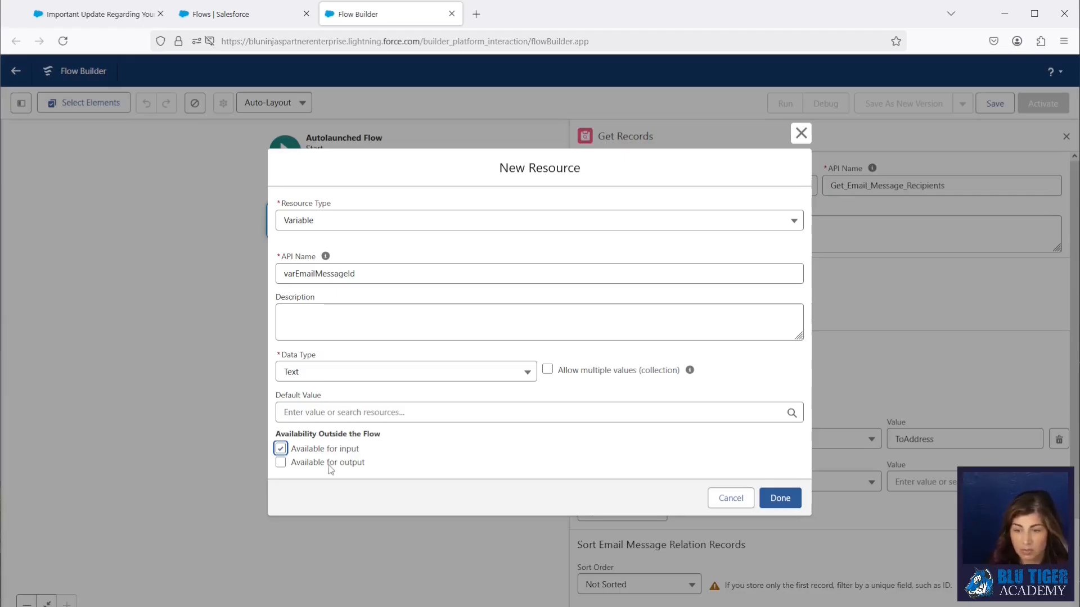
pyautogui.moveTo(366, 450)
pyautogui.mouseDown()
pyautogui.moveTo(331, 451)
pyautogui.moveTo(360, 451)
pyautogui.mouseUp()
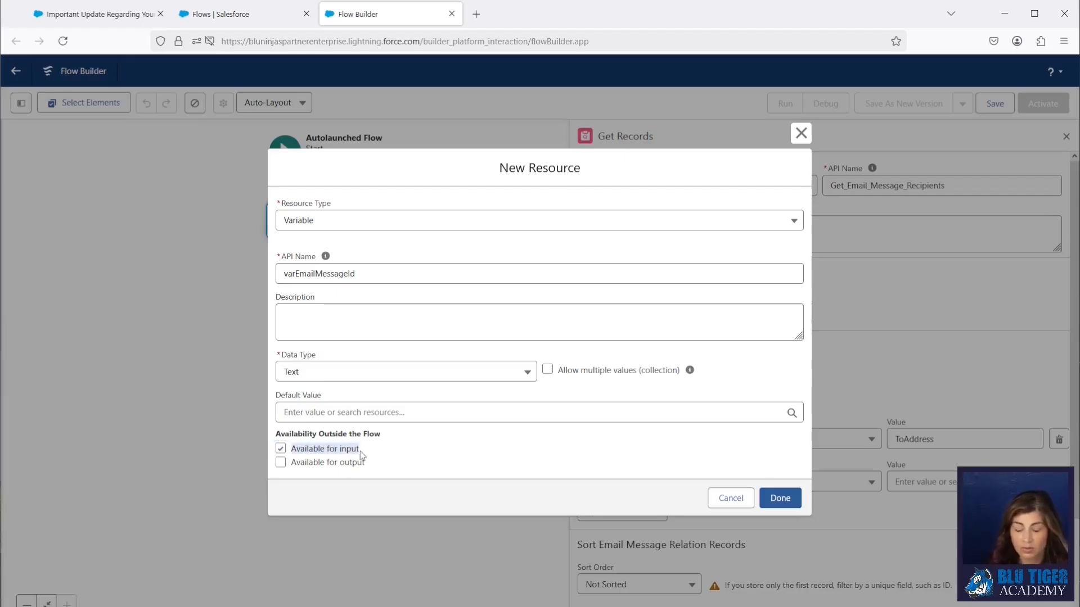
pyautogui.click(779, 498)
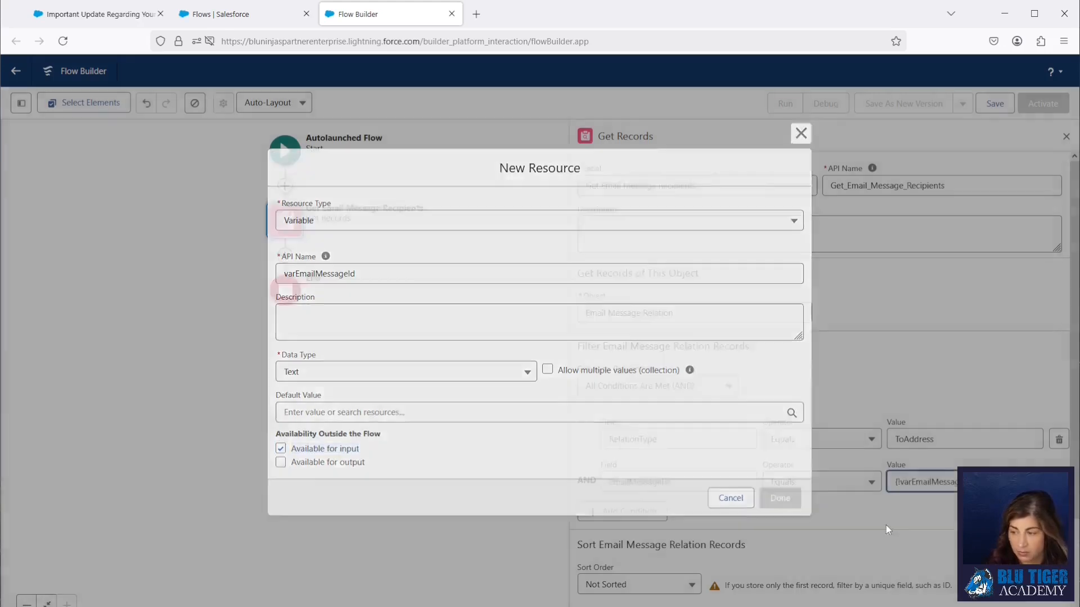
pyautogui.scroll(-2, 901, 534)
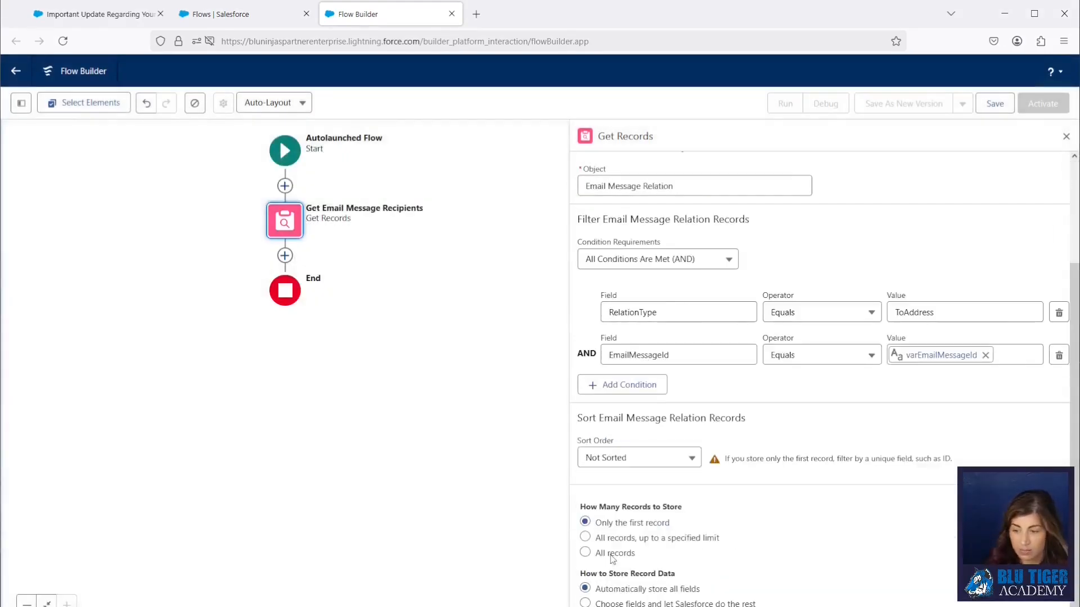
pyautogui.click(585, 553)
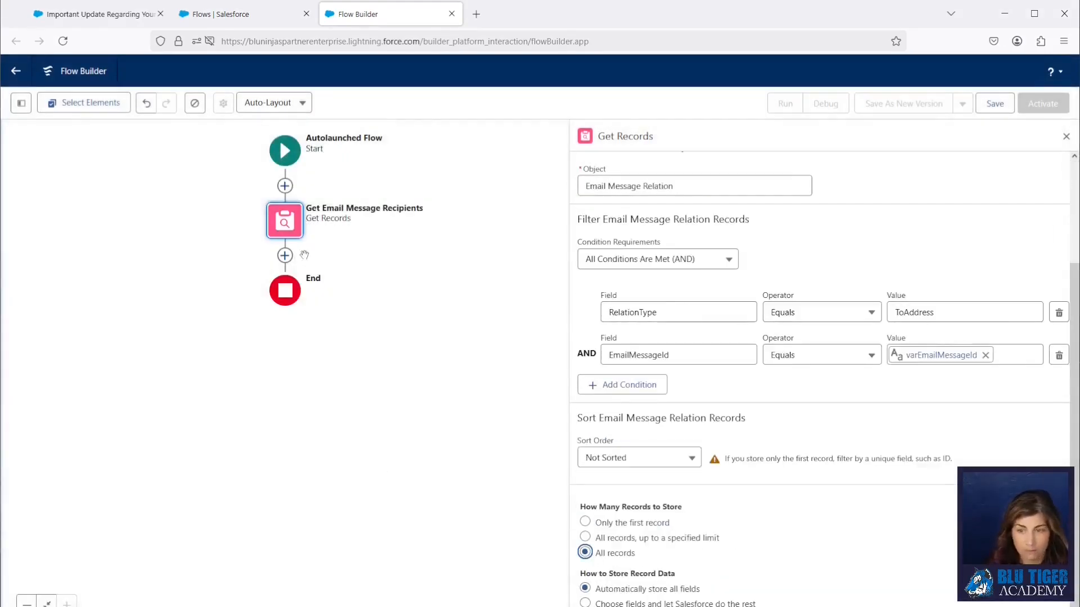
# Add a Transform element after Get Email Message Recipients, labelled Assign Email Recipients to Contact Collection.
pyautogui.click(285, 256)
pyautogui.scroll(-2, 242, 430)
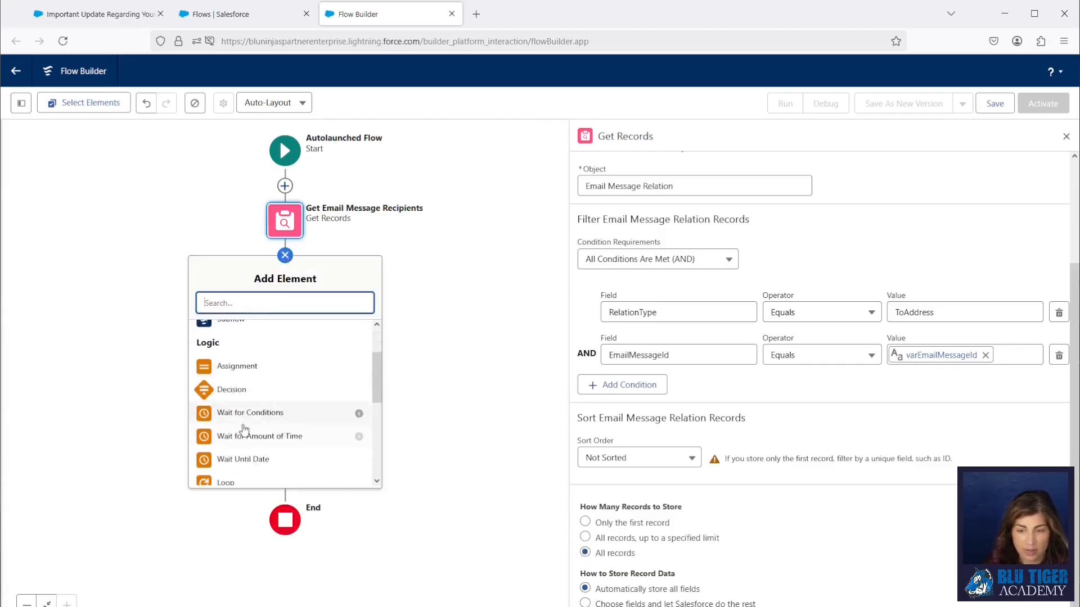
pyautogui.scroll(-2, 243, 428)
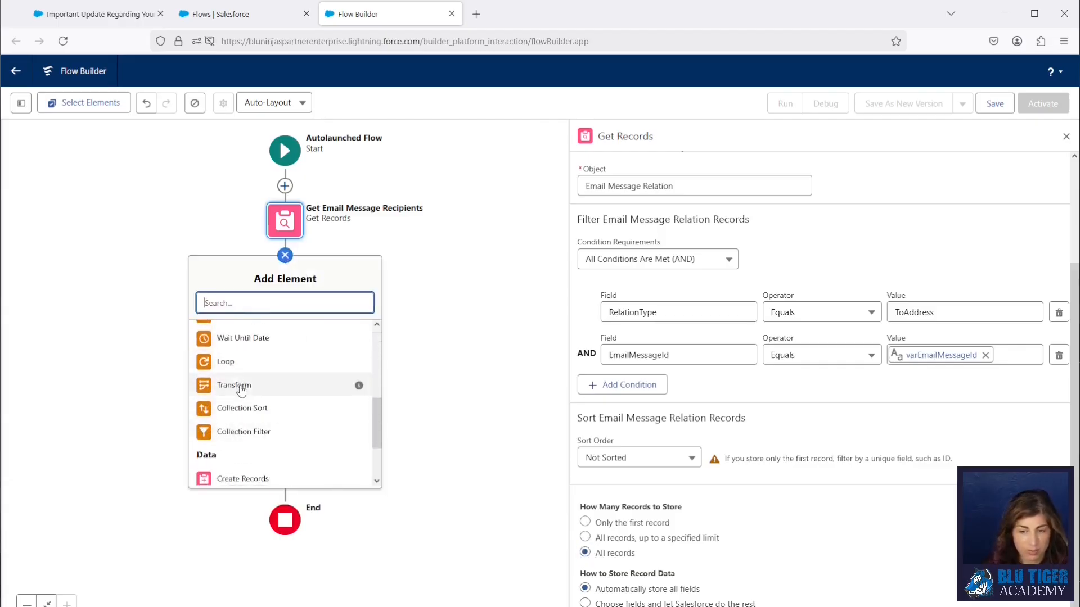
pyautogui.click(242, 389)
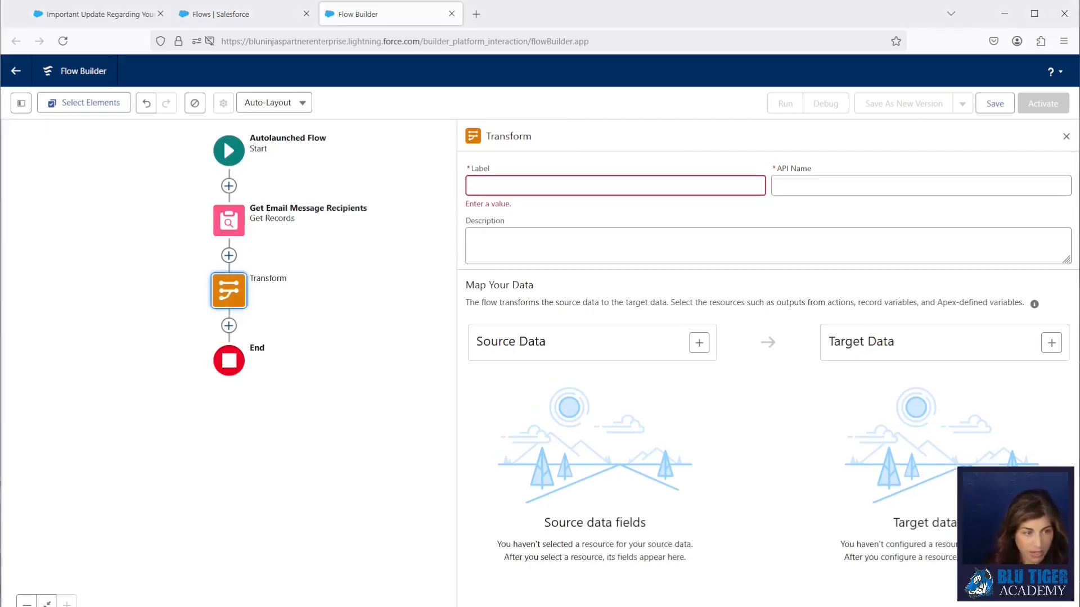
pyautogui.click(478, 186)
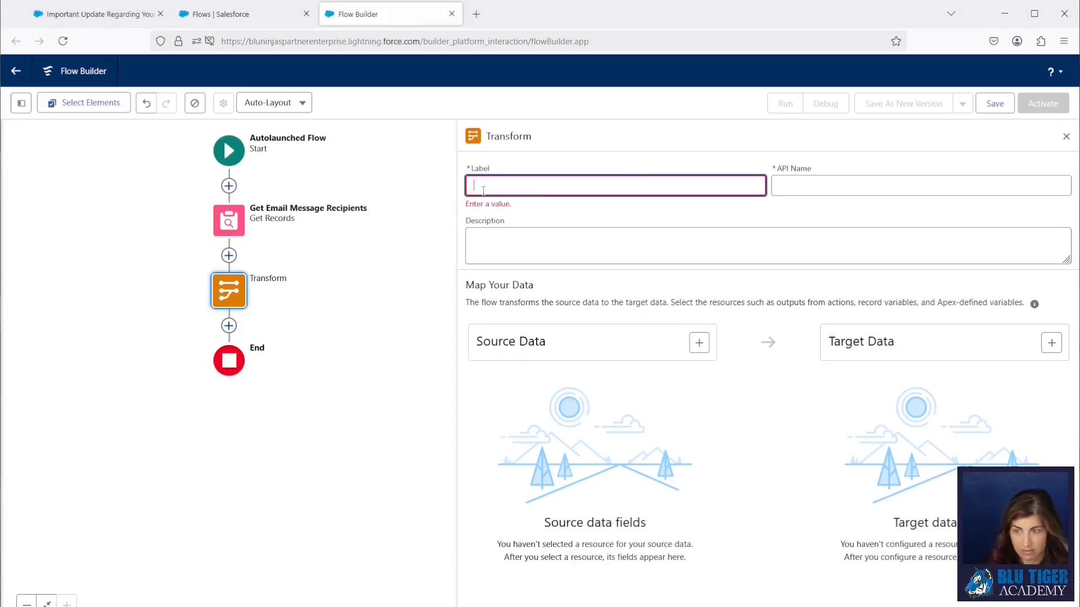
pyautogui.write('Assign Email Recipients to Contact Collection')
pyautogui.press('Tab')
# Set the Transform's source data to the Email Message Relations collection from Get Email Message Recipients.
pyautogui.click(698, 331)
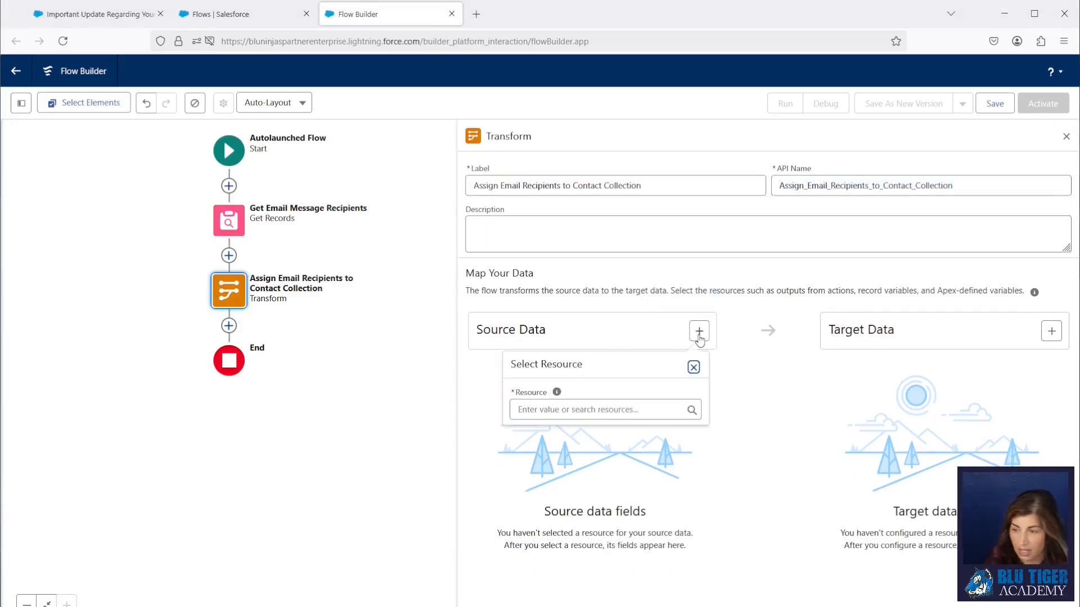
pyautogui.click(524, 411)
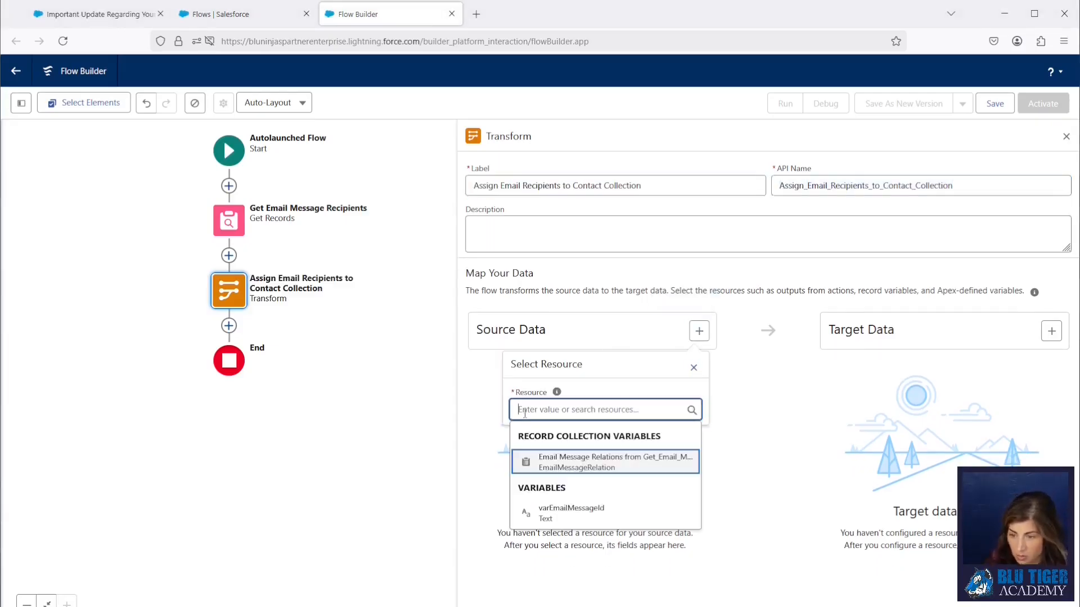
pyautogui.click(560, 462)
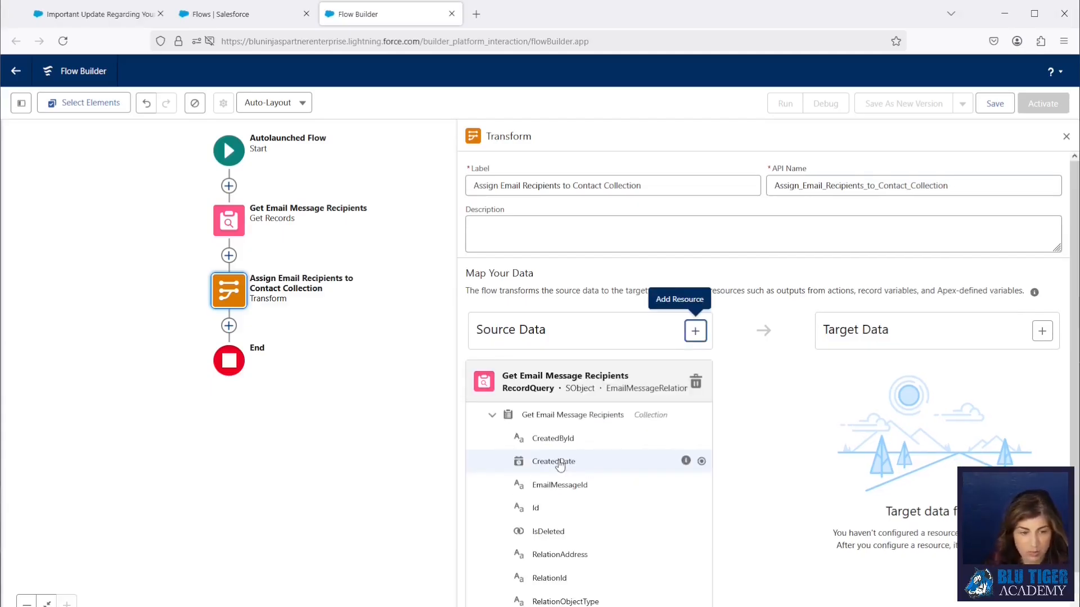
# Create a Text target resource that allows multiple values and map the source's RelationId field to it.
pyautogui.click(1041, 332)
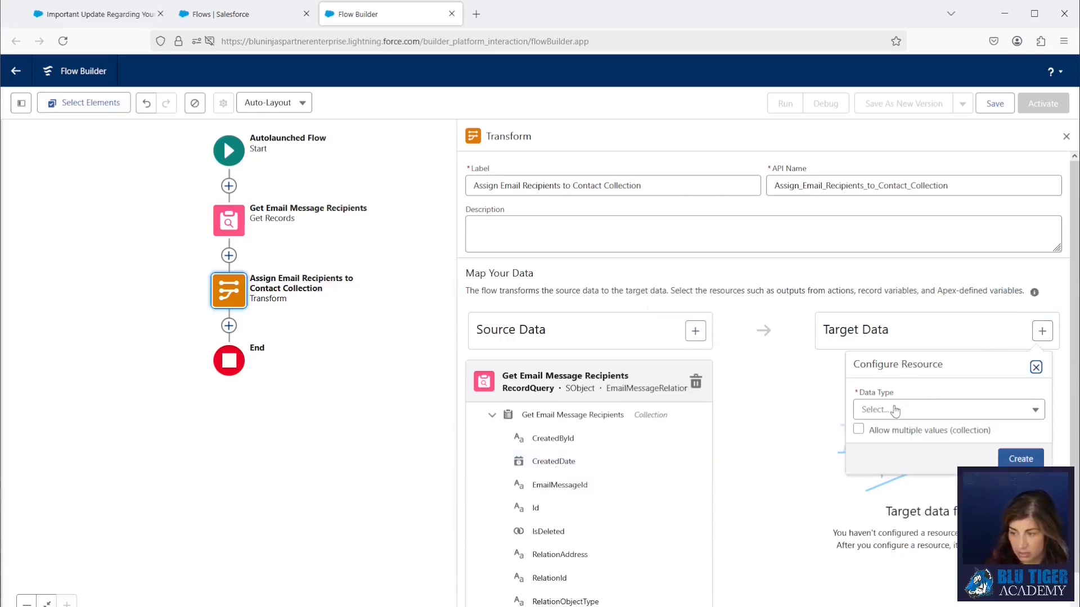
pyautogui.click(894, 410)
pyautogui.click(893, 390)
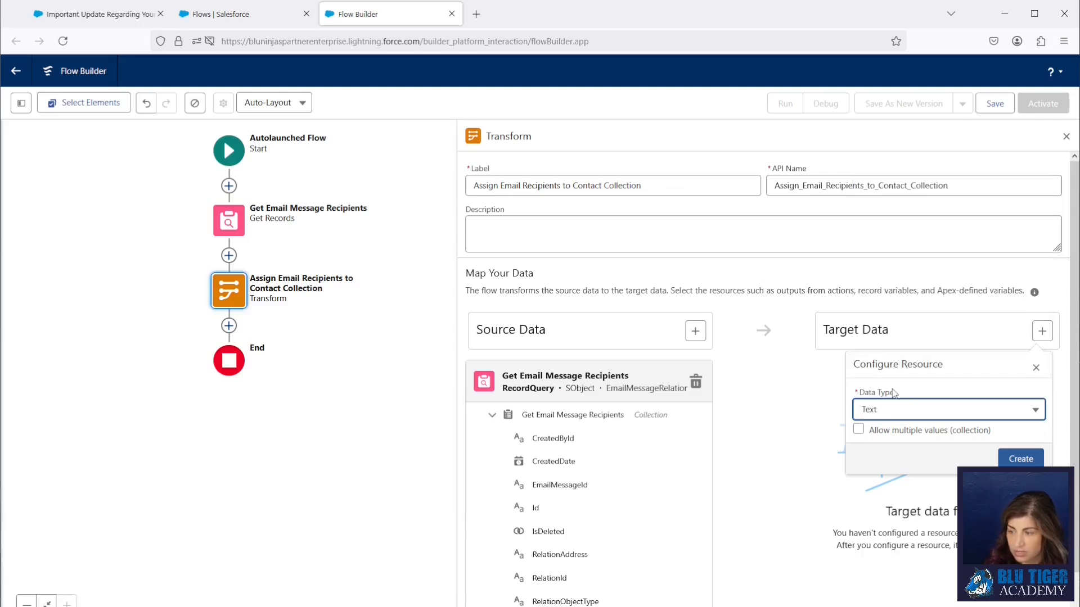
pyautogui.click(860, 431)
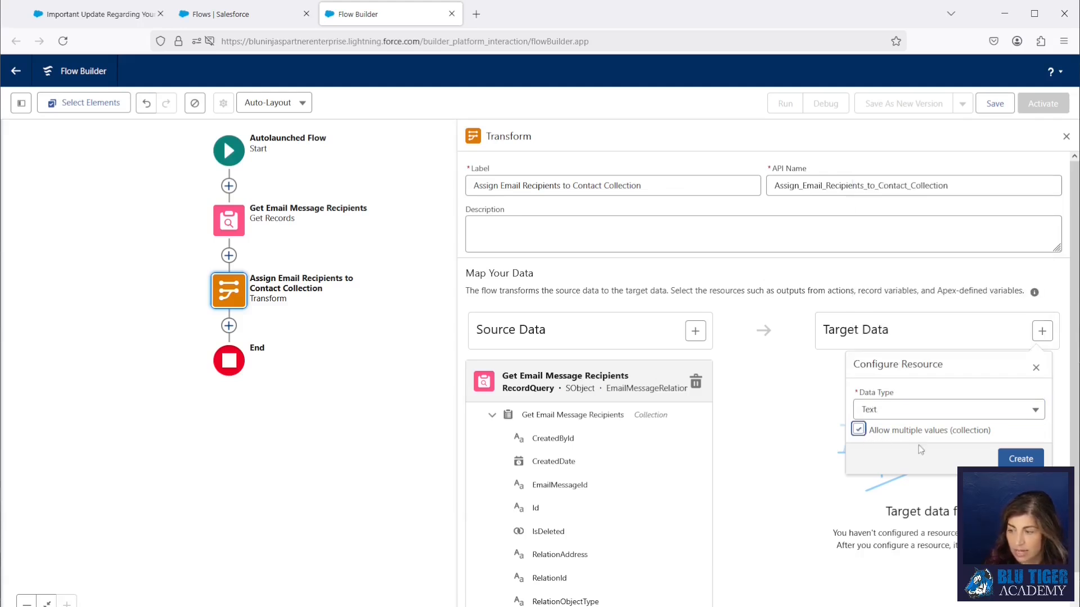
pyautogui.click(1023, 460)
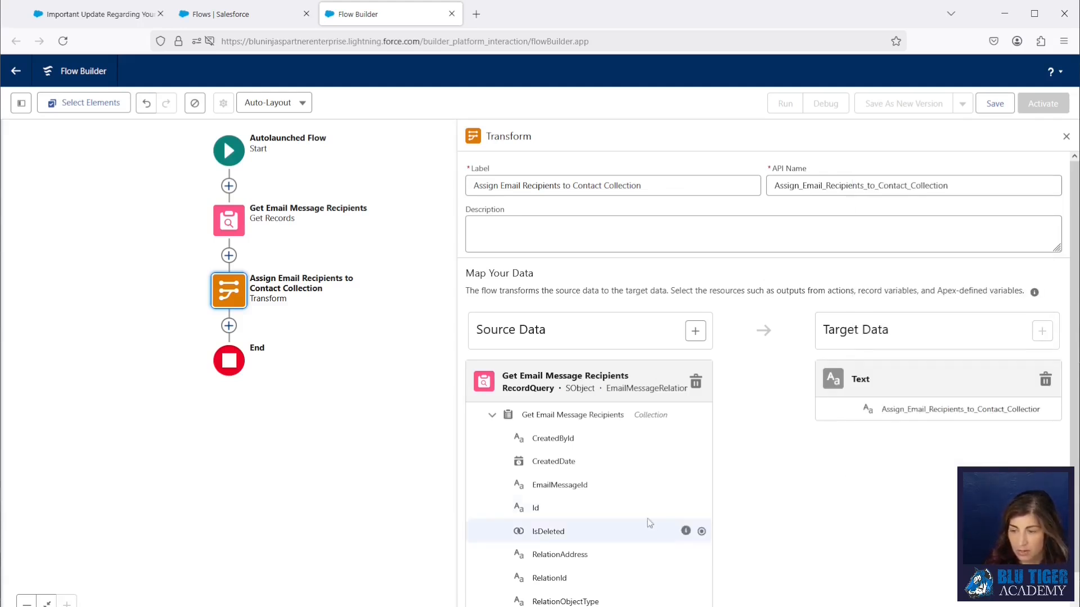
pyautogui.scroll(-2, 643, 501)
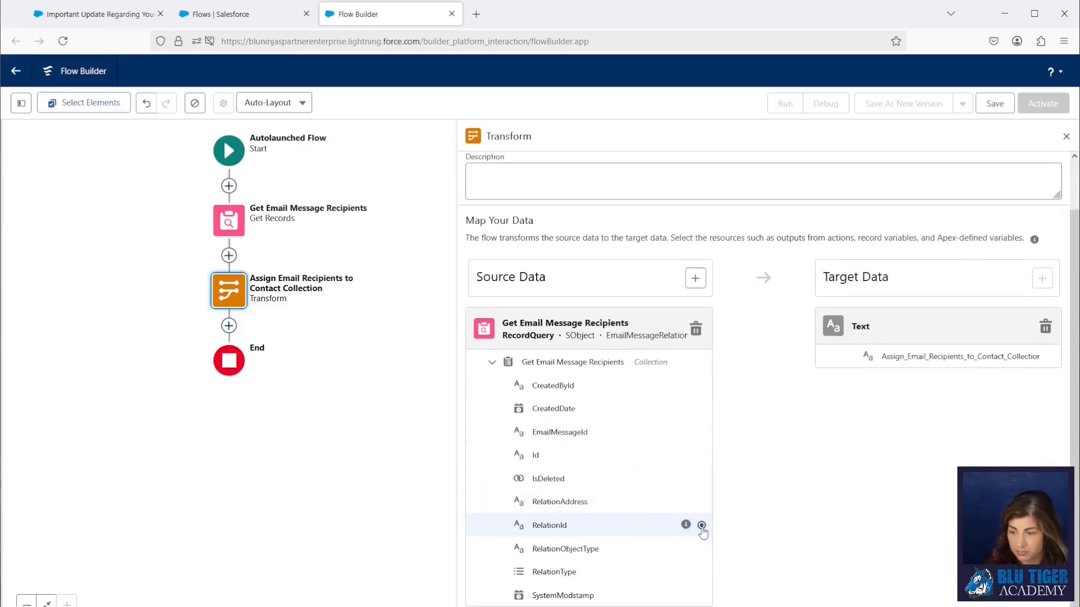
pyautogui.moveTo(701, 525); pyautogui.dragTo(825, 357)
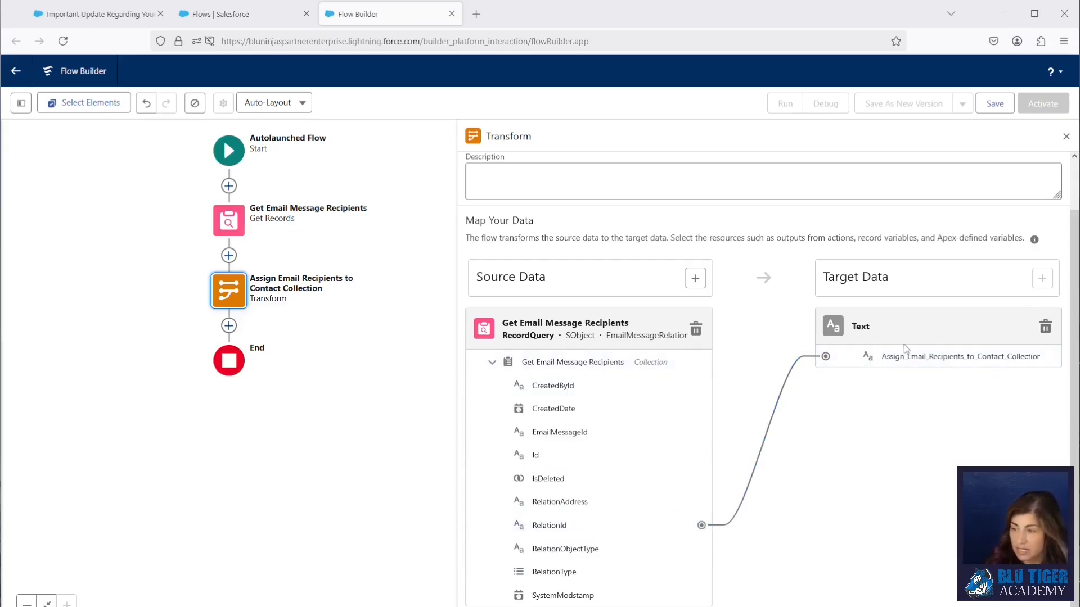
# Add a Get Records element after the Transform, labelled Get Campaign Member, for the Campaign Member object.
pyautogui.click(229, 326)
pyautogui.write('get')
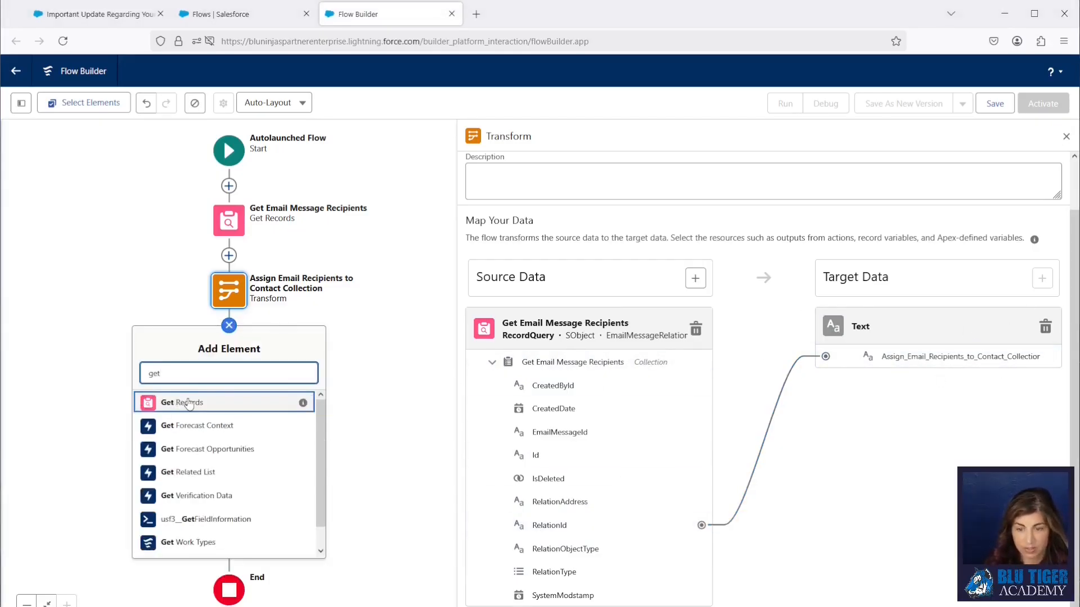
pyautogui.click(174, 400)
pyautogui.write('Get Campaign Member')
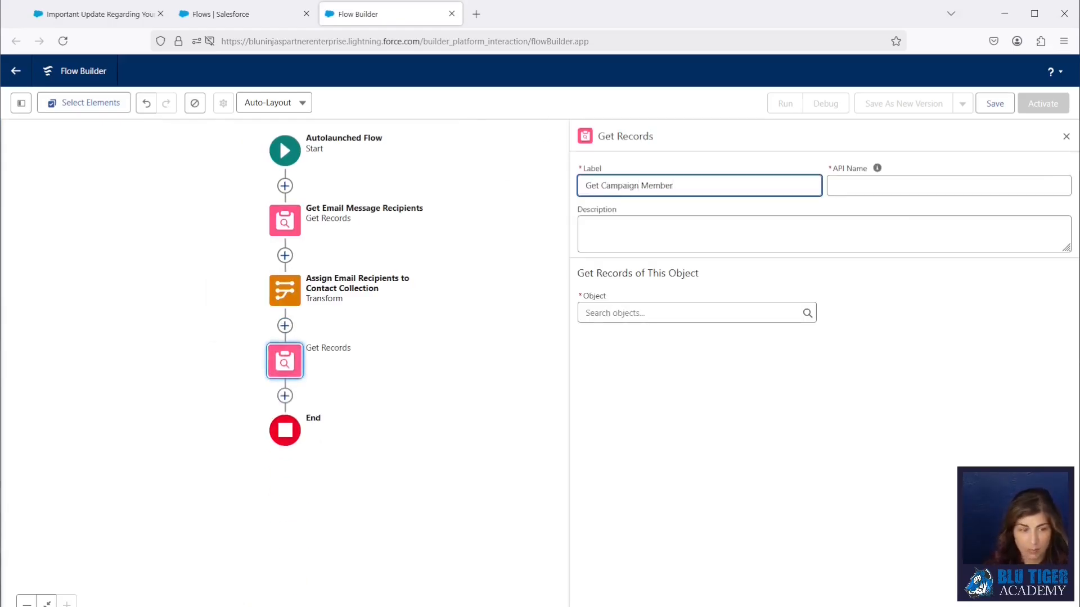
pyautogui.press('Tab')
pyautogui.click(604, 316)
pyautogui.write('campaig')
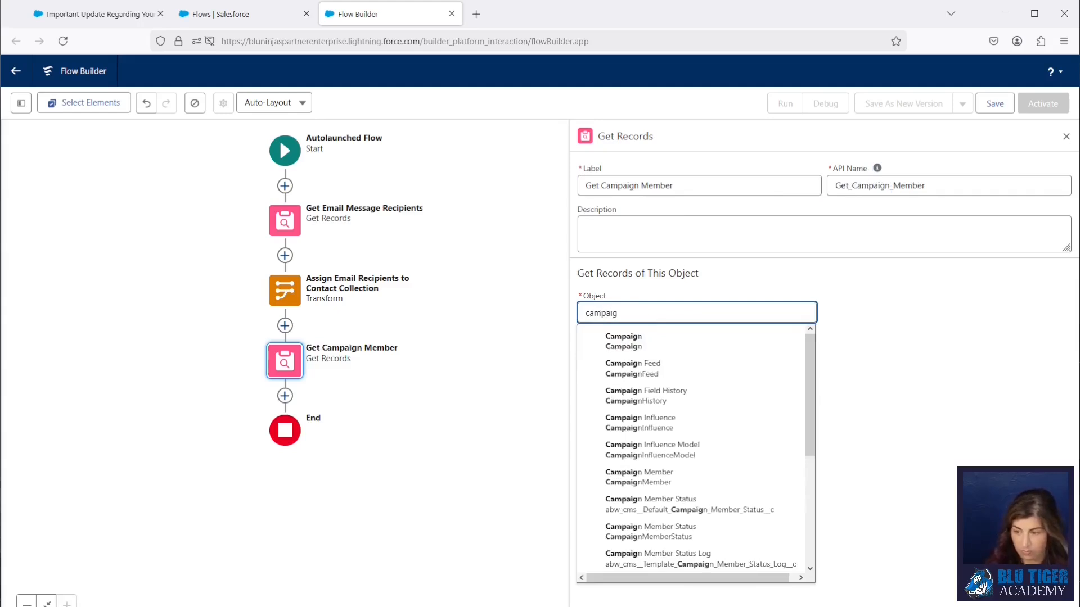
pyautogui.click(624, 476)
# Base the first filter condition of Get Campaign Member on the CampaignId field.
pyautogui.click(626, 443)
pyautogui.write('ca')
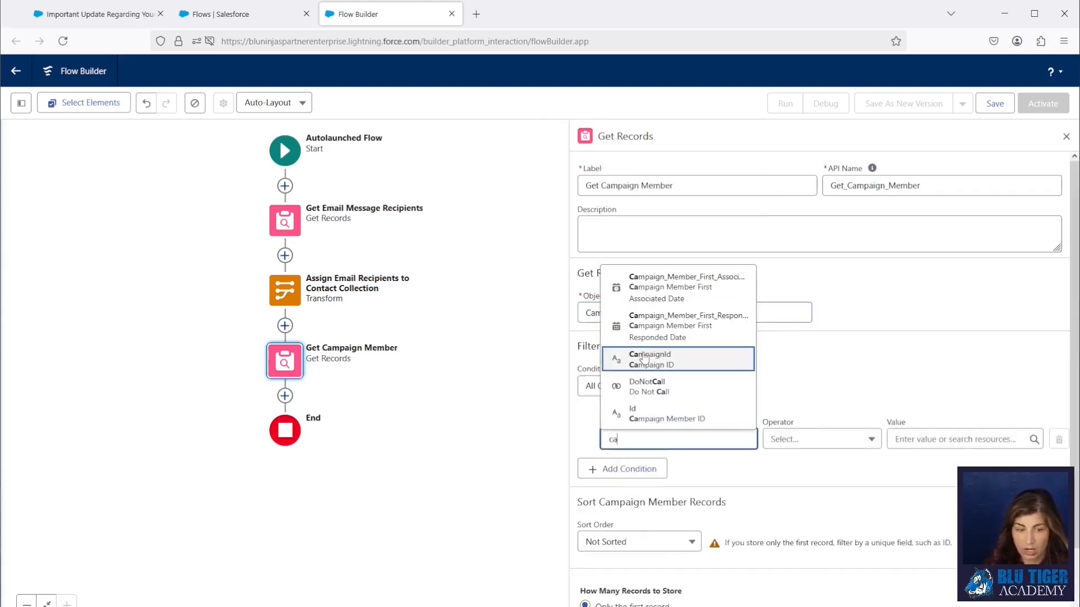
pyautogui.click(643, 359)
# Create a text variable varCampaignId, available for input, as the CampaignId condition's value.
pyautogui.click(922, 439)
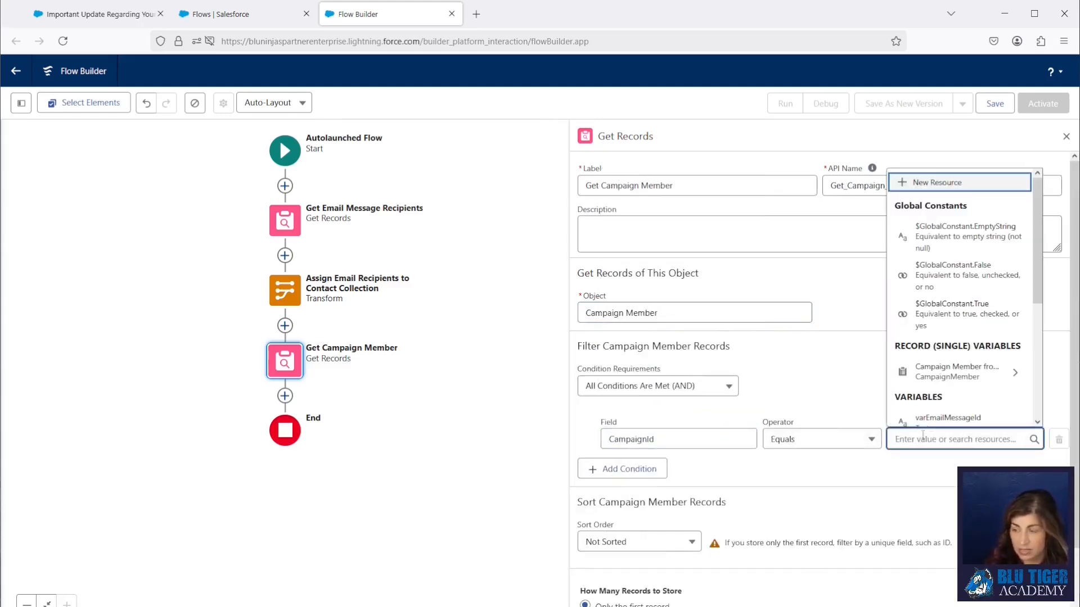
pyautogui.click(933, 183)
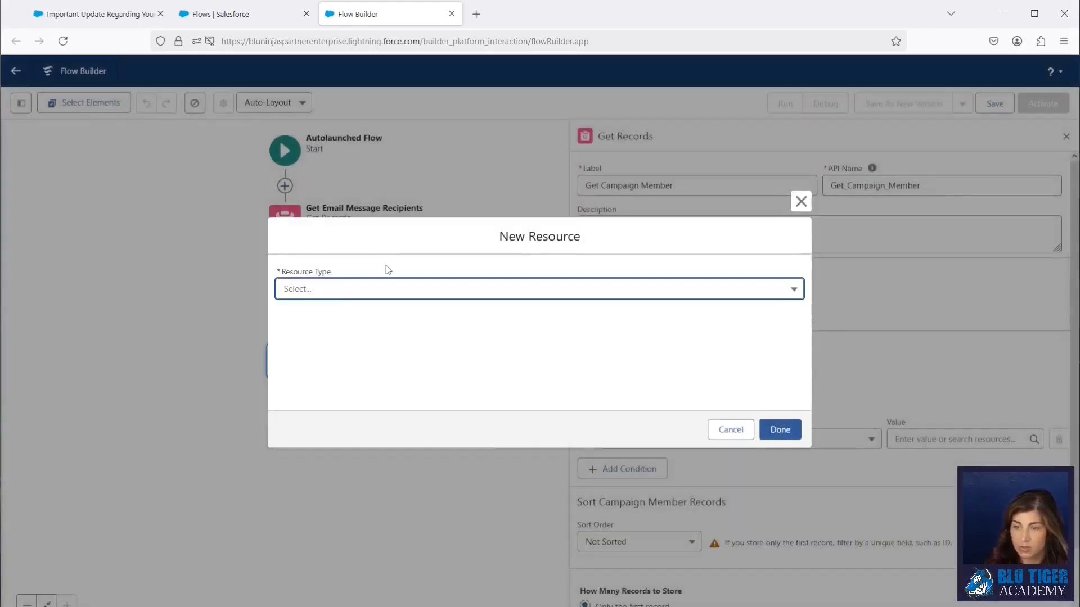
pyautogui.click(325, 291)
pyautogui.click(331, 316)
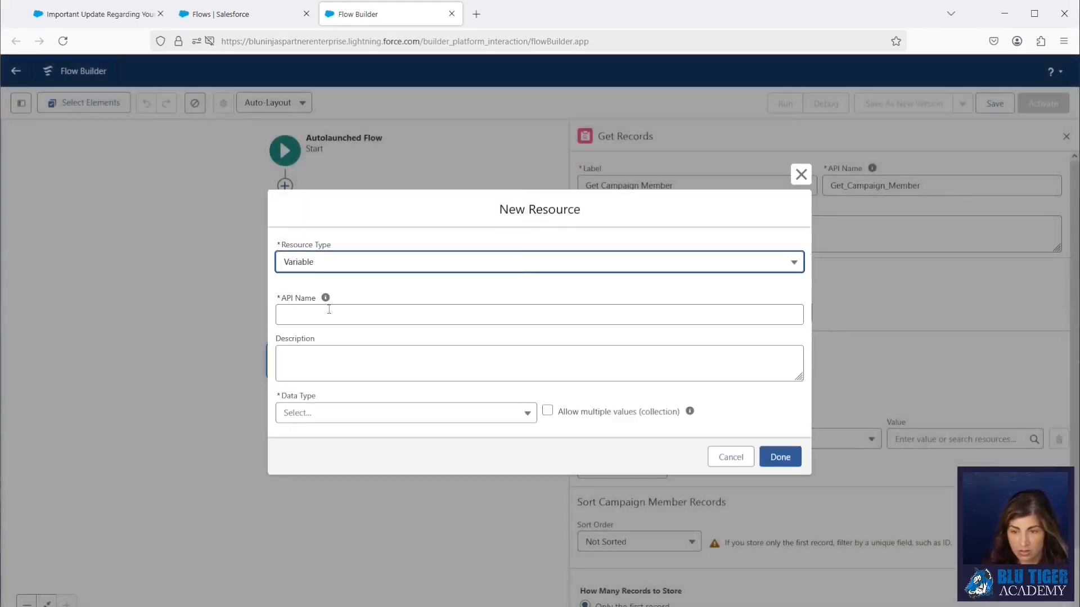
pyautogui.click(319, 311)
pyautogui.write('varCampaig')
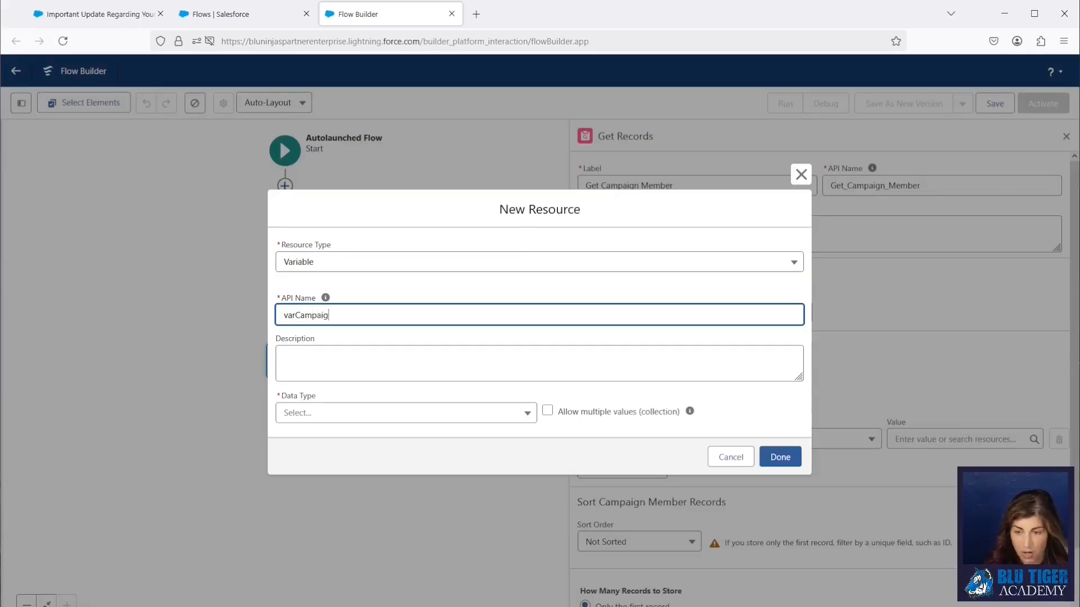
pyautogui.write('nId')
pyautogui.click(318, 414)
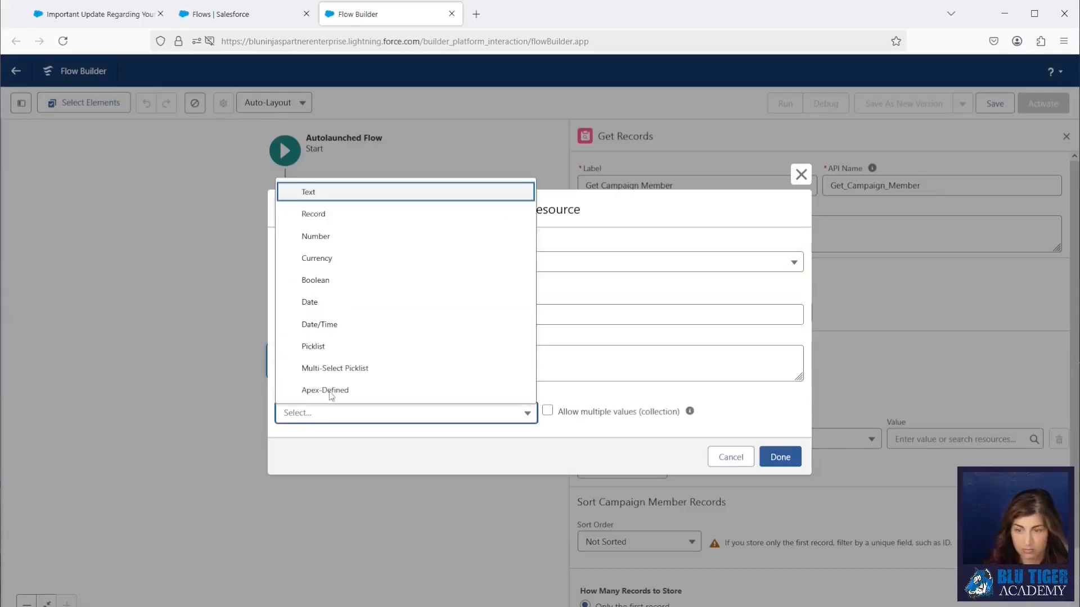
pyautogui.click(325, 194)
pyautogui.click(280, 449)
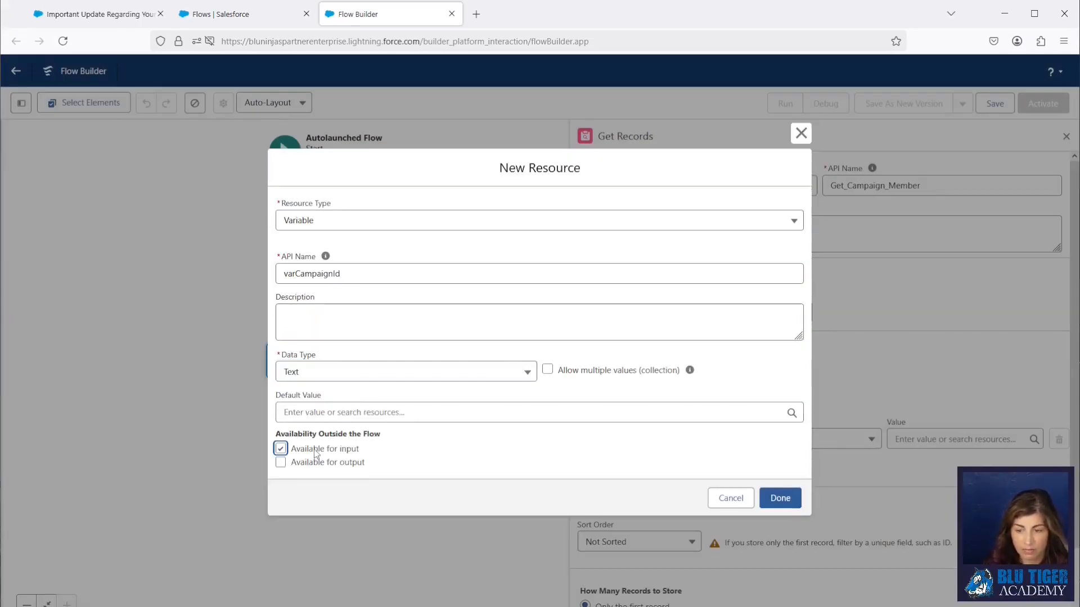
pyautogui.click(780, 498)
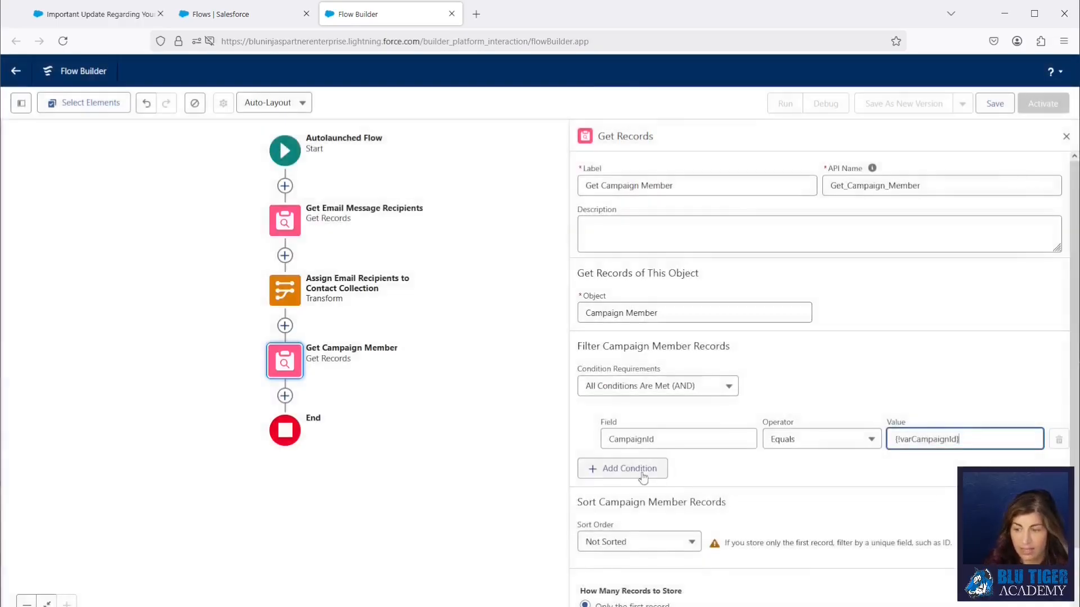
# Add a second filter condition: ContactId In the collection from the Assign Email Recipients to Contact Collection transform.
pyautogui.click(622, 469)
pyautogui.click(651, 482)
pyautogui.write('contact')
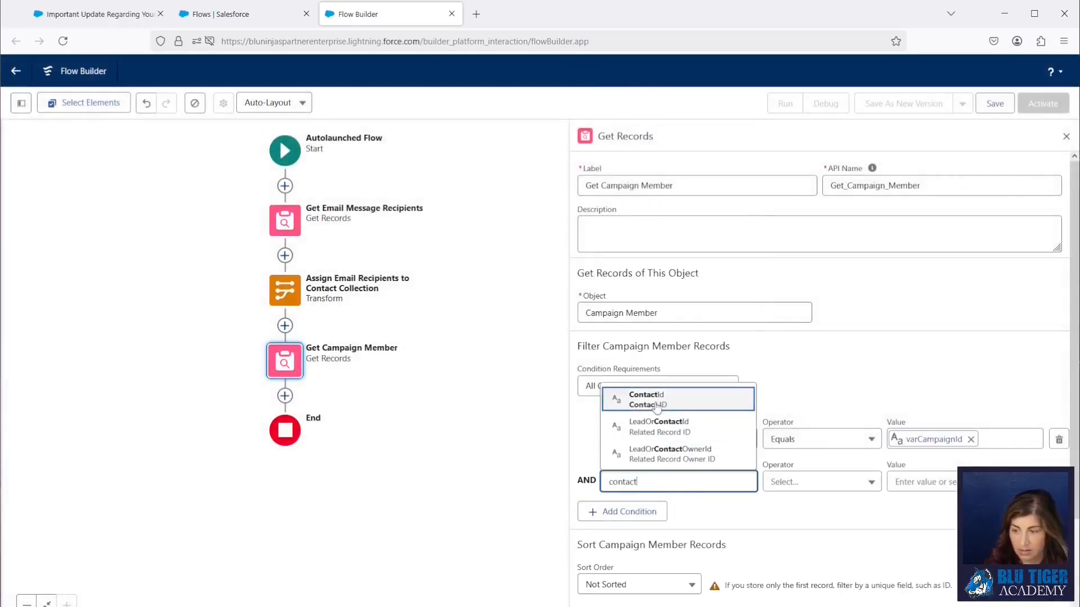
pyautogui.click(726, 396)
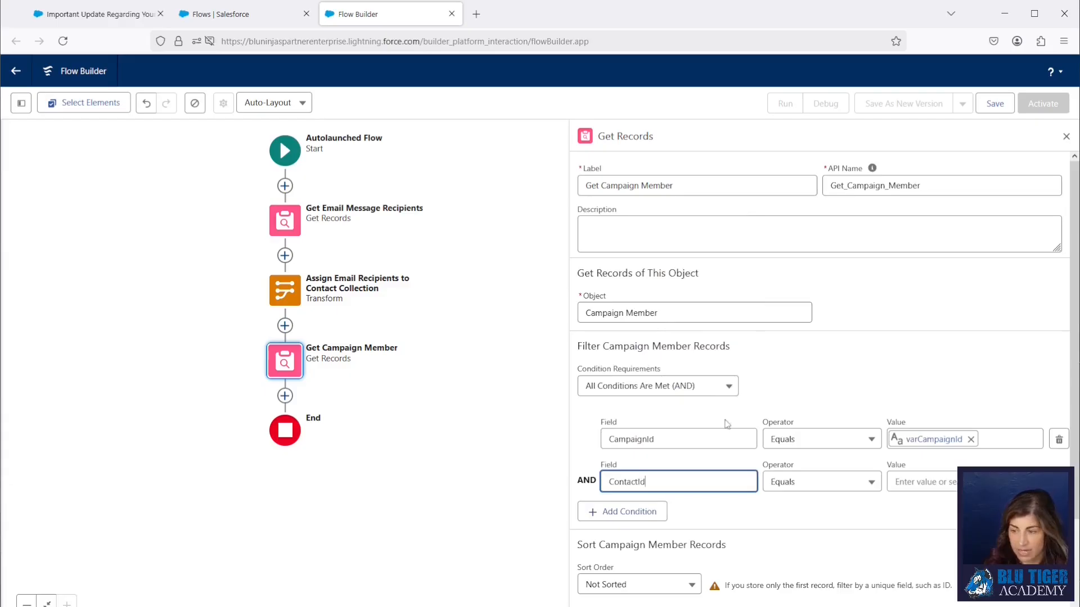
pyautogui.click(804, 481)
pyautogui.click(813, 445)
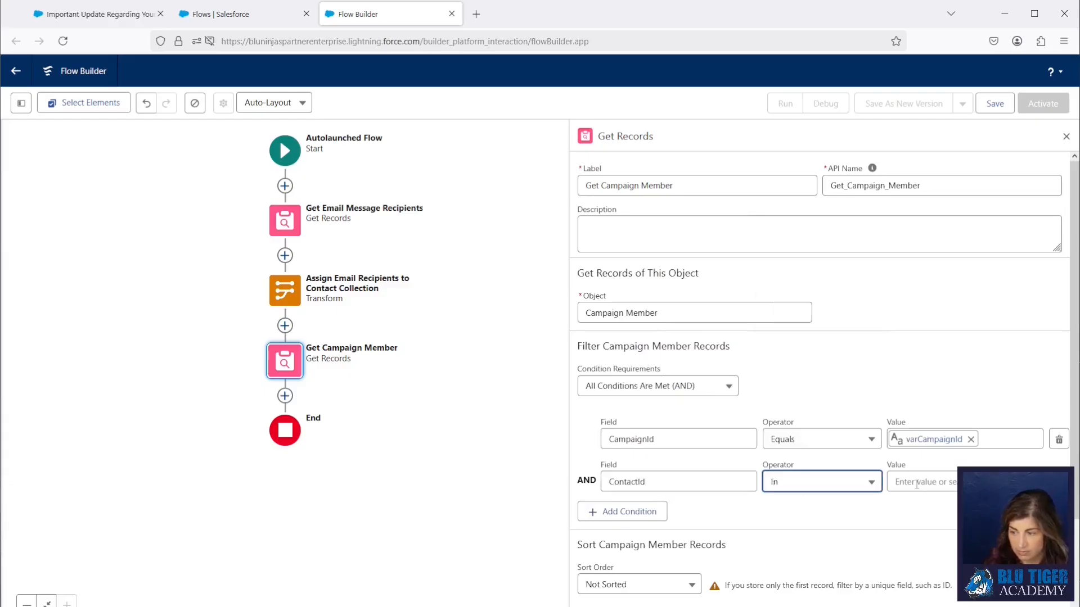
pyautogui.click(916, 482)
pyautogui.click(940, 294)
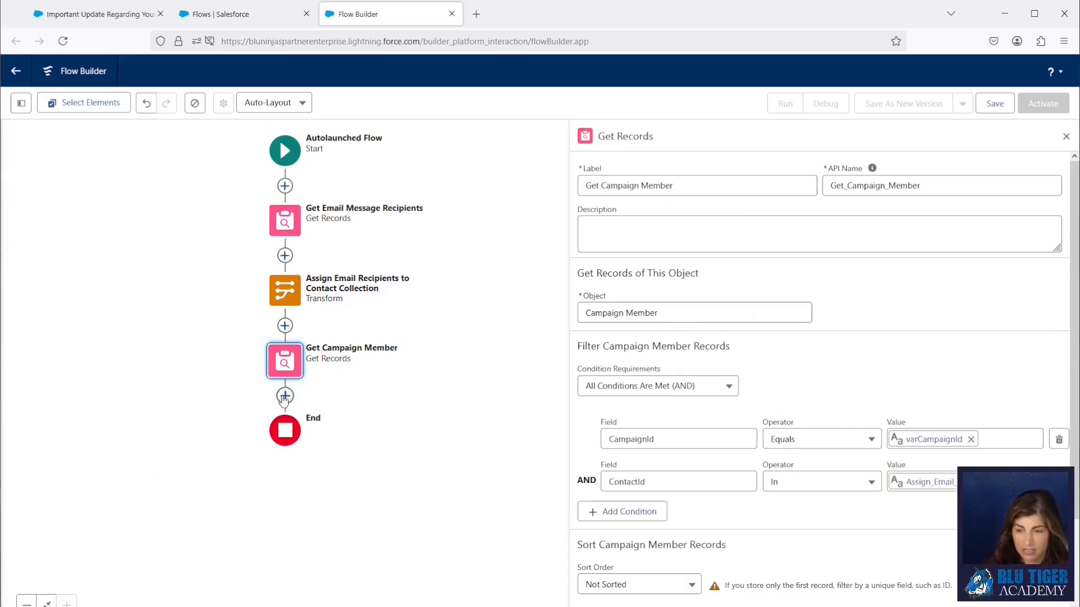
# Add a Decision element after Get Campaign Member, labelled Campaign Member Exists?
pyautogui.click(284, 397)
pyautogui.write('get')
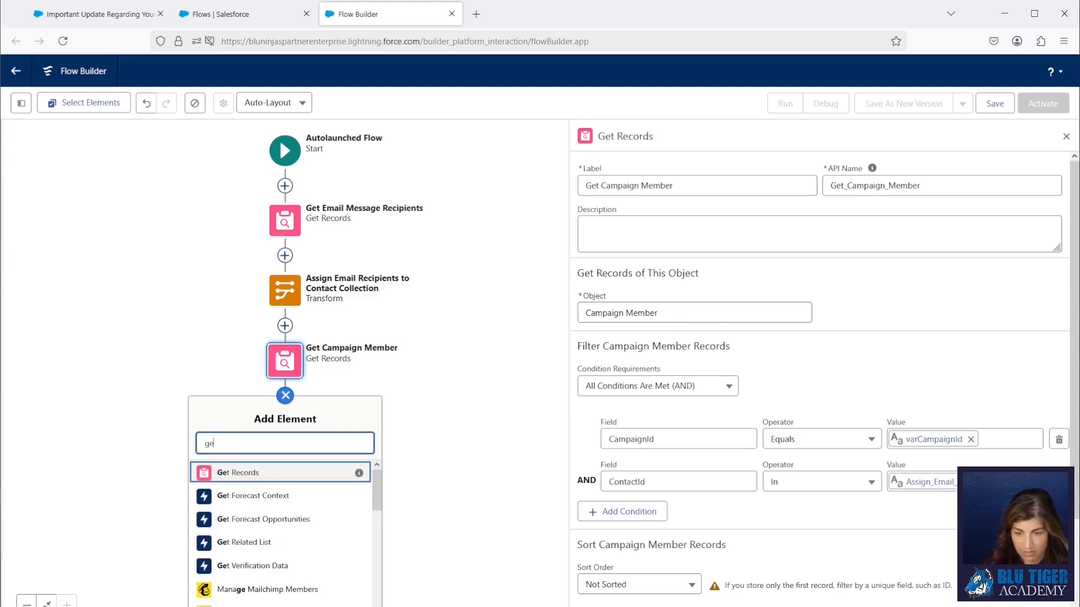
pyautogui.moveTo(159, 440); pyautogui.dragTo(248, 422)
pyautogui.press('BackSpace')
pyautogui.press('BackSpace')
pyautogui.press('BackSpace')
pyautogui.write('dec')
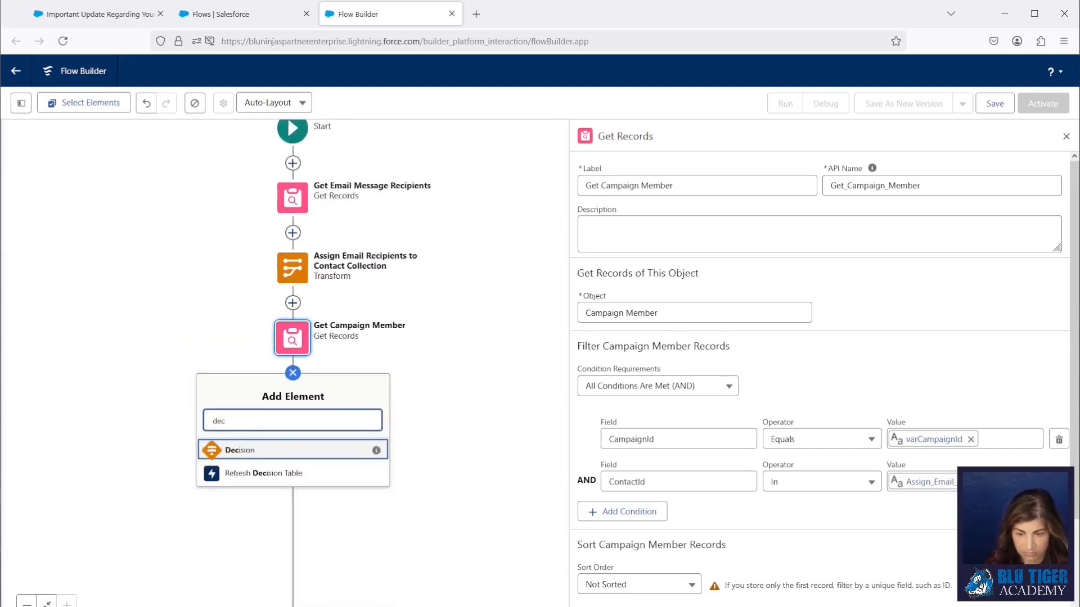
pyautogui.click(241, 452)
pyautogui.hotkey('alt', 'Tab')
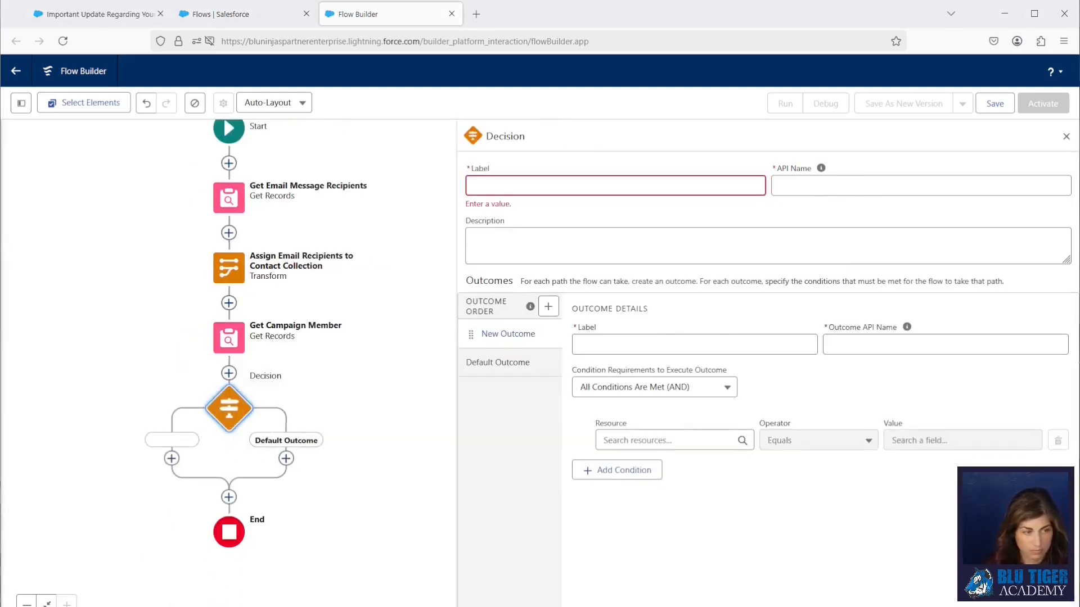
pyautogui.write('Campaign Member Exists?')
# Label the first outcome Yes with API name YesCampaignMemberExists, and label the default outcome No.
pyautogui.click(585, 343)
pyautogui.write('Yes')
pyautogui.press('Tab')
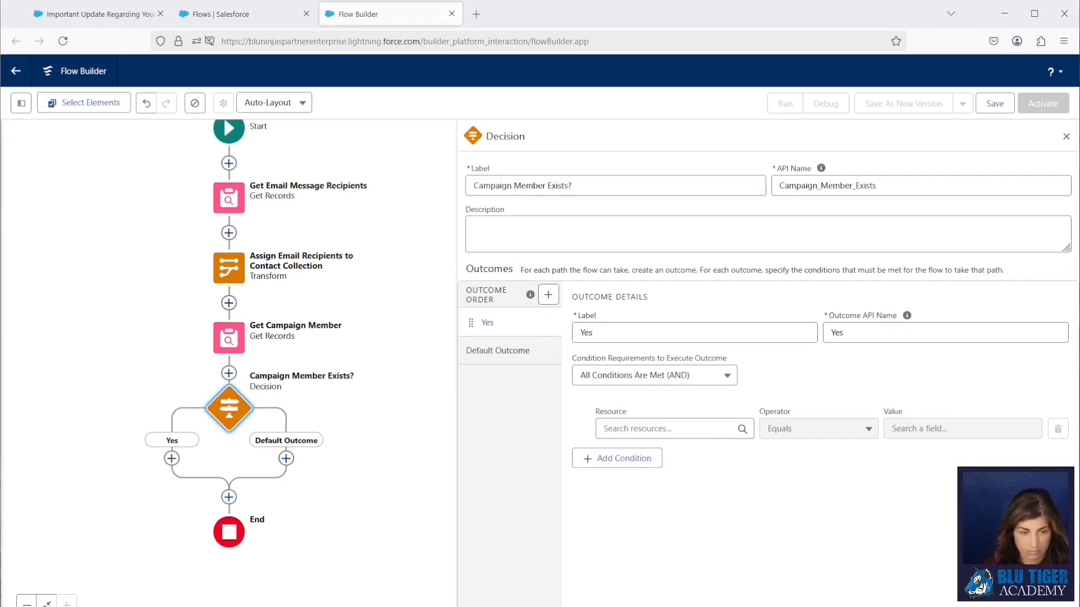
pyautogui.click(911, 331)
pyautogui.write('CampaignMemberExists')
pyautogui.click(497, 351)
pyautogui.tripleClick(618, 335)
pyautogui.write('No')
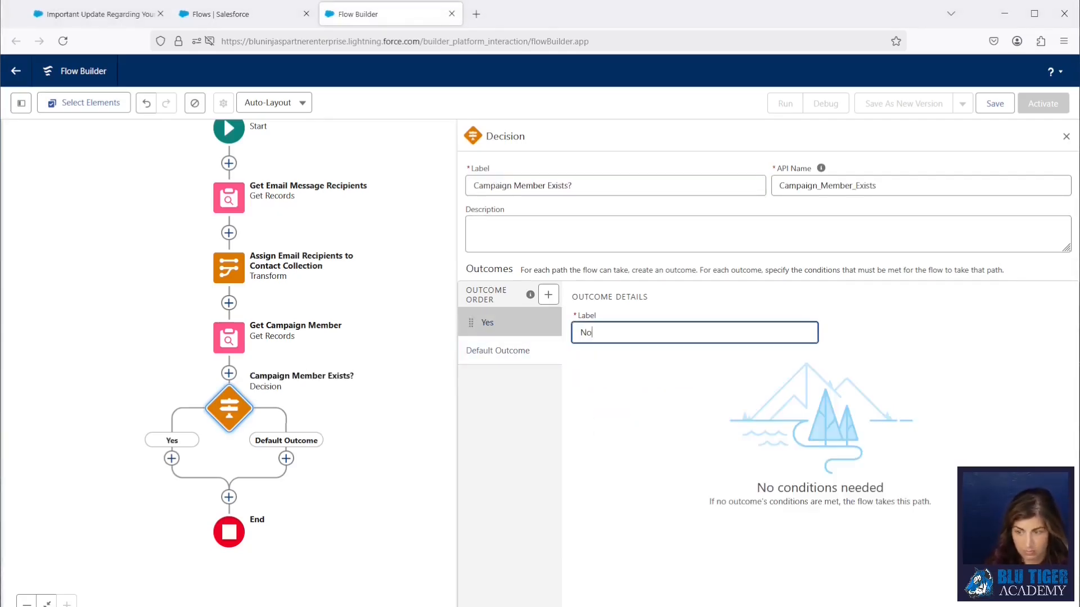
# Set the Yes outcome's condition so that the Campaign Member from Get Campaign Member Is Null equals False.
pyautogui.click(487, 323)
pyautogui.click(644, 430)
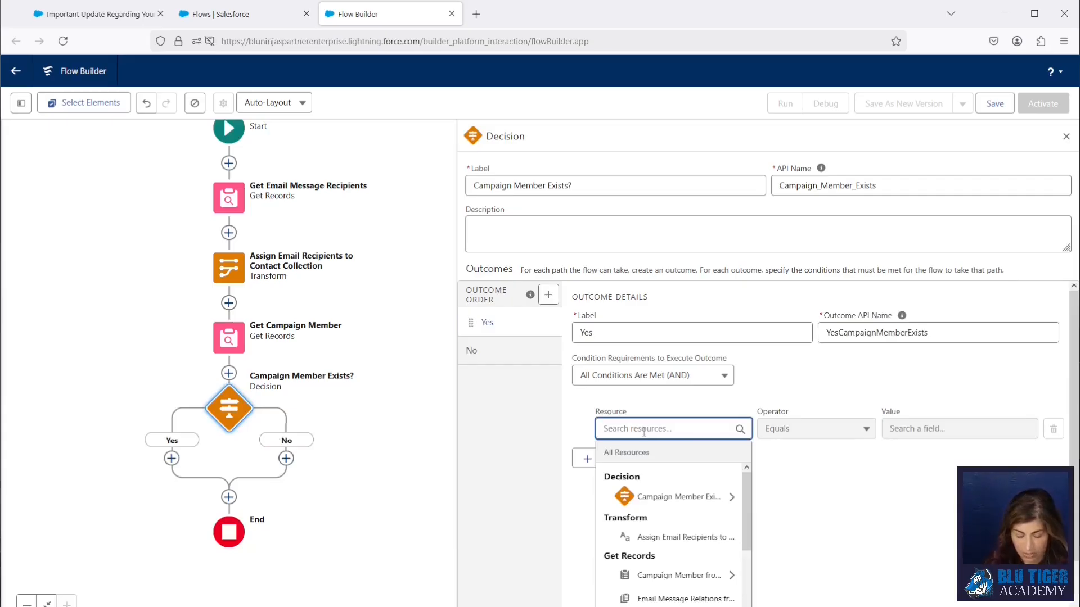
pyautogui.write('get')
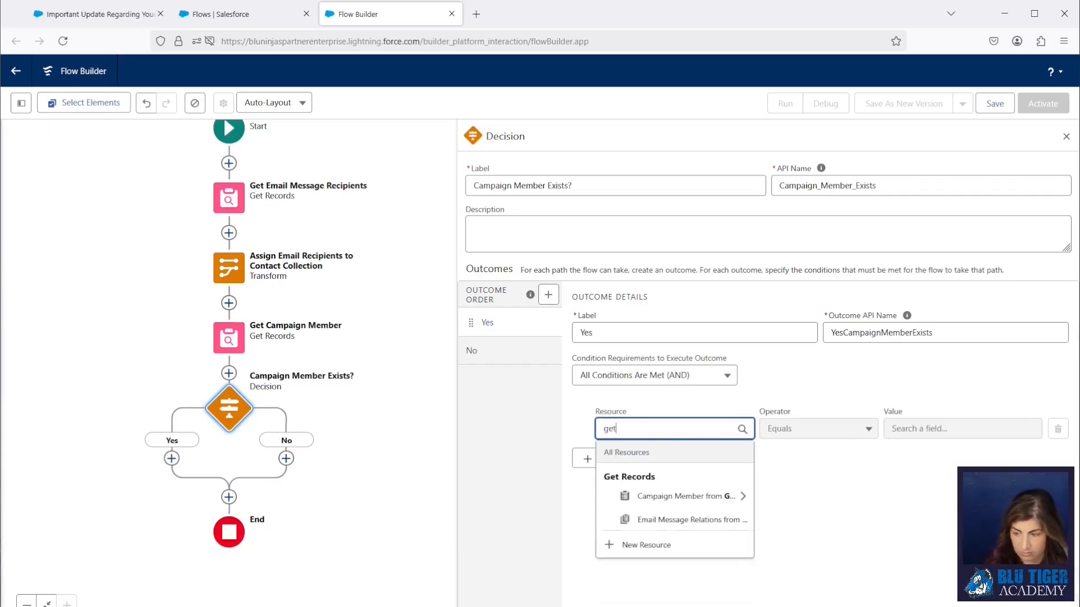
pyautogui.click(669, 496)
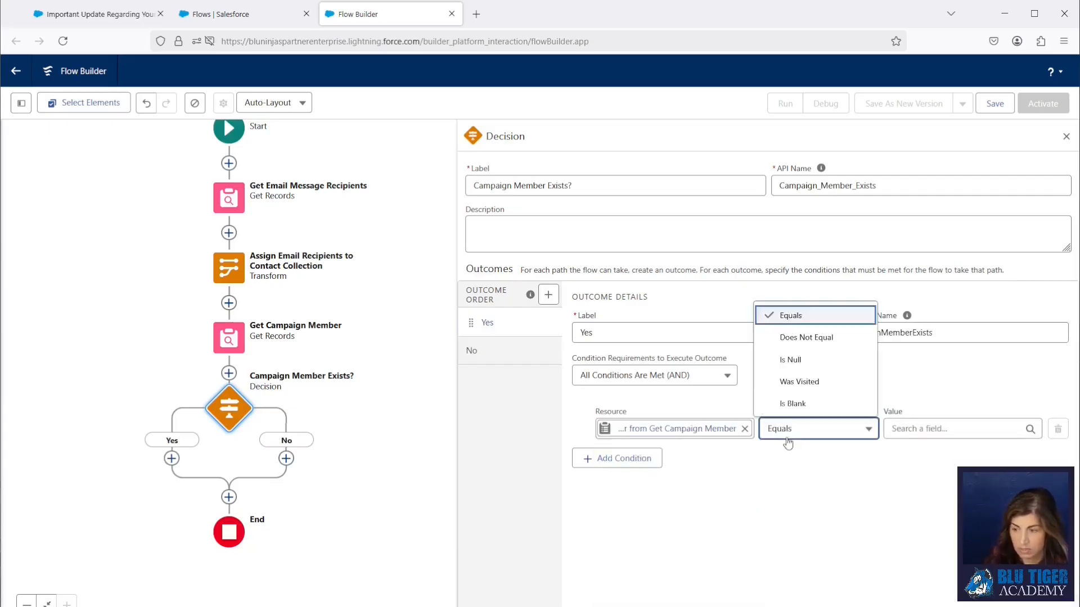
pyautogui.click(790, 358)
pyautogui.click(905, 428)
pyautogui.write('false')
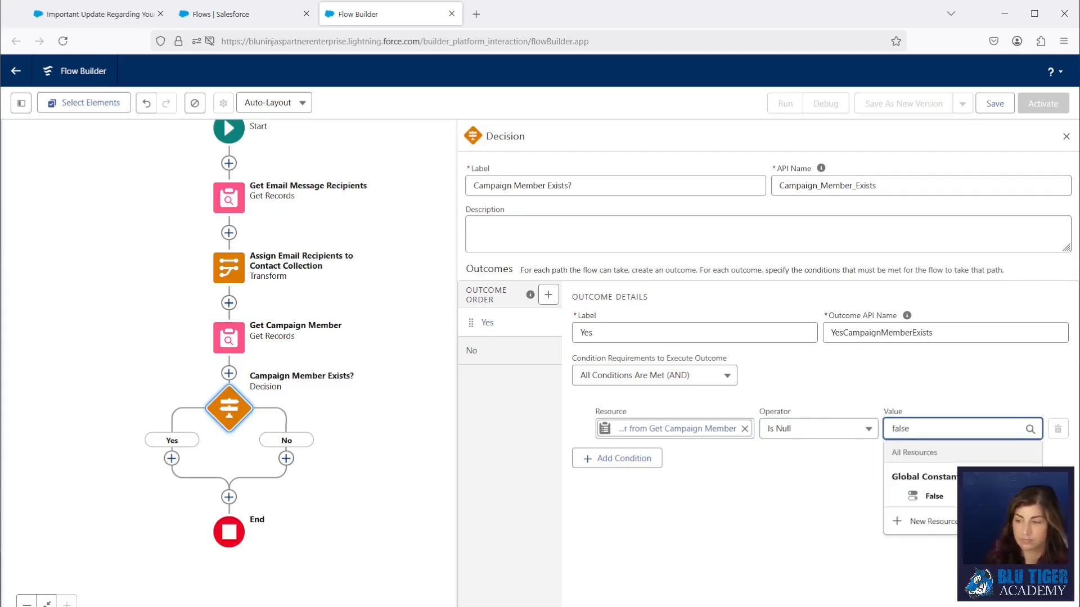
pyautogui.click(934, 496)
# Add an Assignment element on the Yes path of the Campaign Member Exists? decision, labelled Assign Campaign Member Status.
pyautogui.click(171, 458)
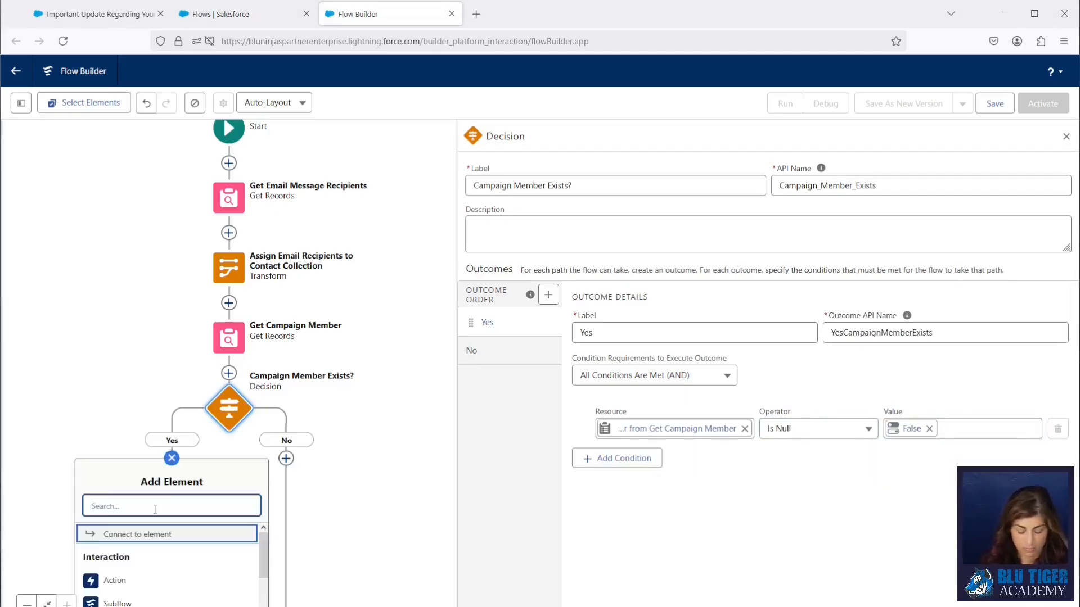
pyautogui.write('ass')
pyautogui.click(123, 535)
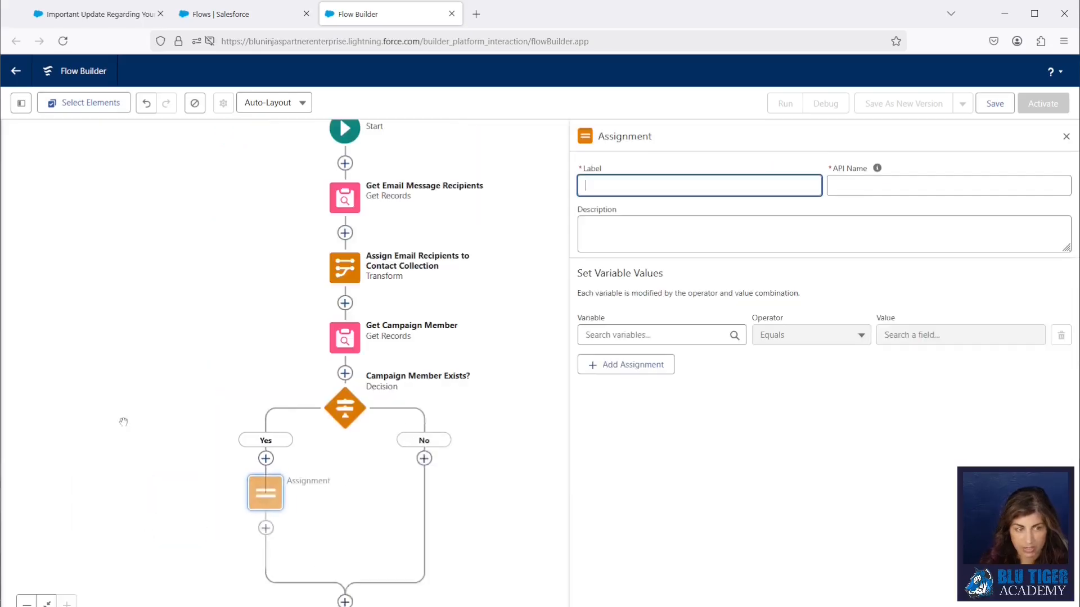
pyautogui.write('Assign Campaign Member Status')
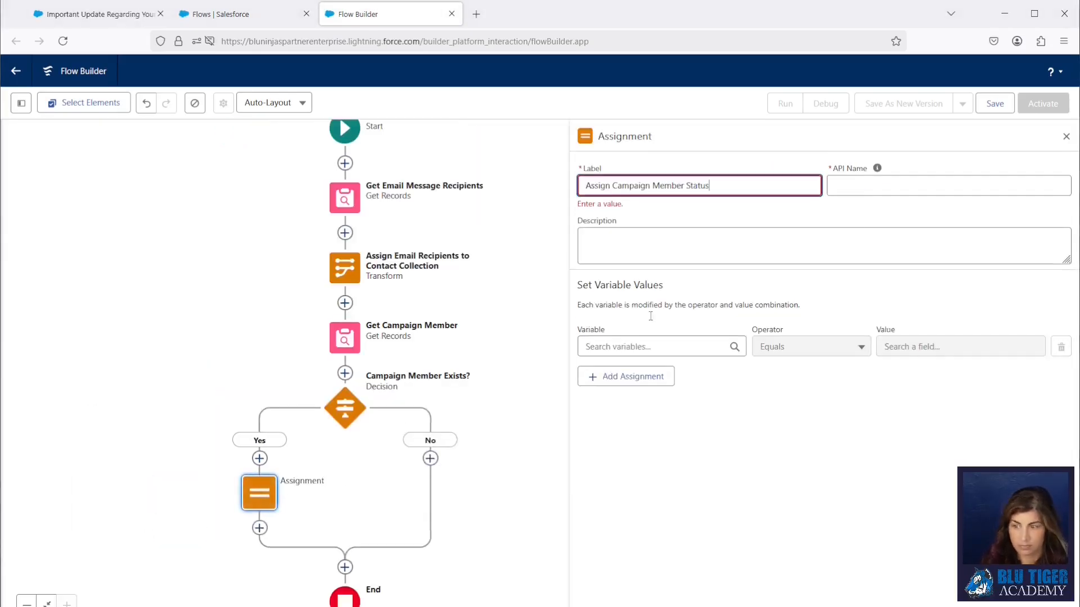
# Choose the Status field of the Campaign Member from Get Campaign Member as the variable to assign.
pyautogui.click(628, 337)
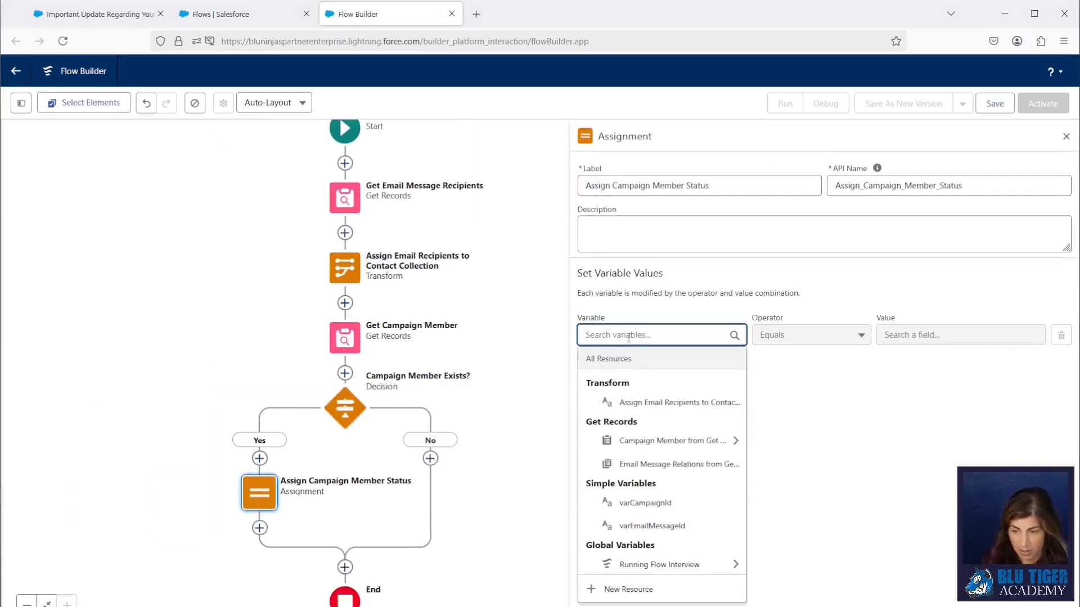
pyautogui.click(599, 365)
pyautogui.click(647, 335)
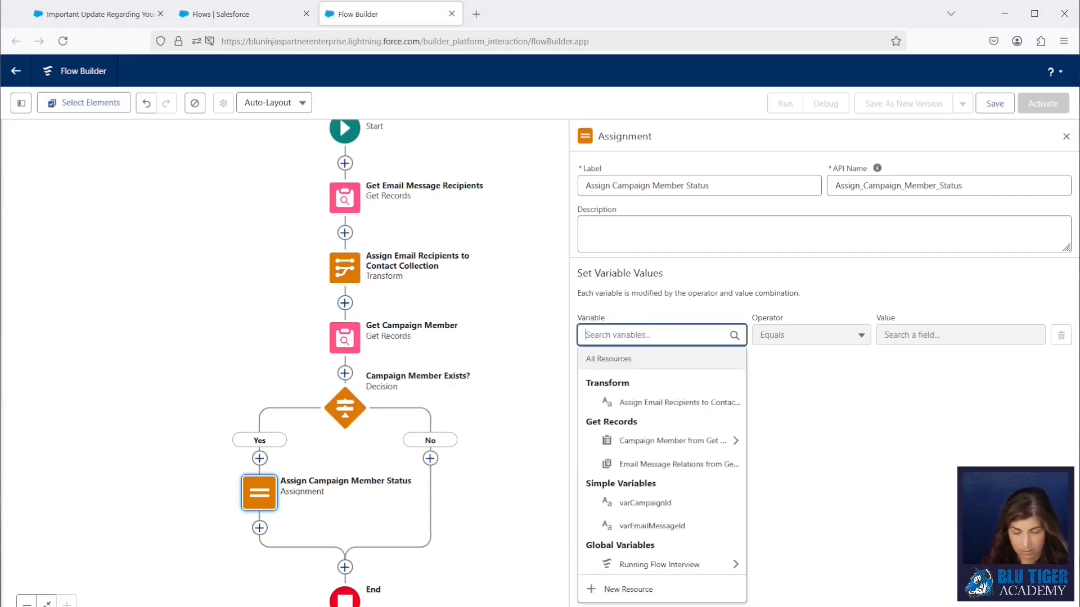
pyautogui.write('get')
pyautogui.click(645, 403)
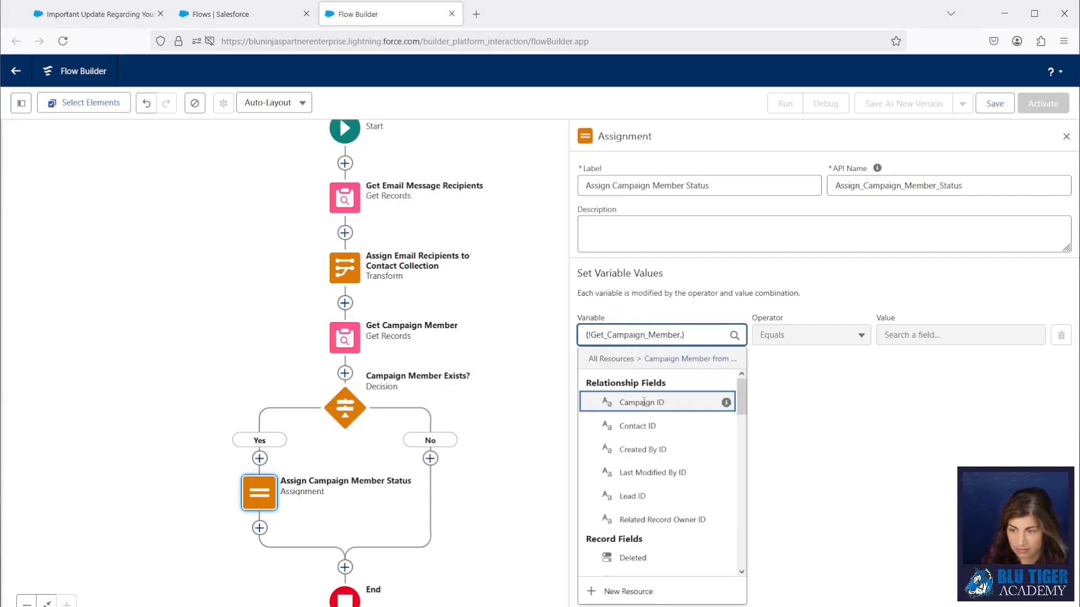
pyautogui.write('status')
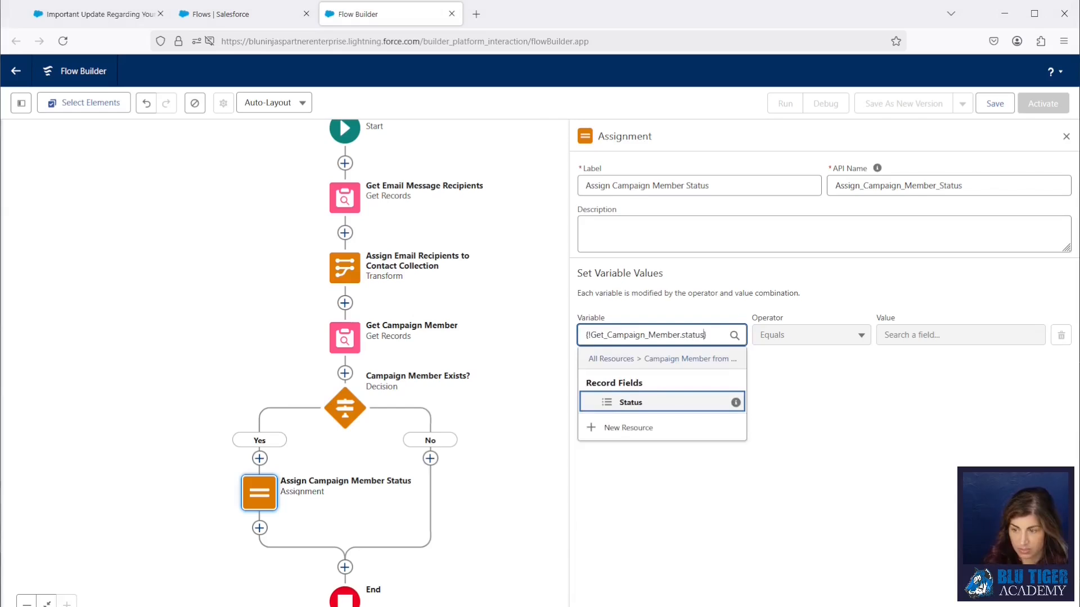
pyautogui.click(640, 406)
# Create a text variable named varStatus, available for input, as the value assigned to the Campaign Member's Status.
pyautogui.click(892, 333)
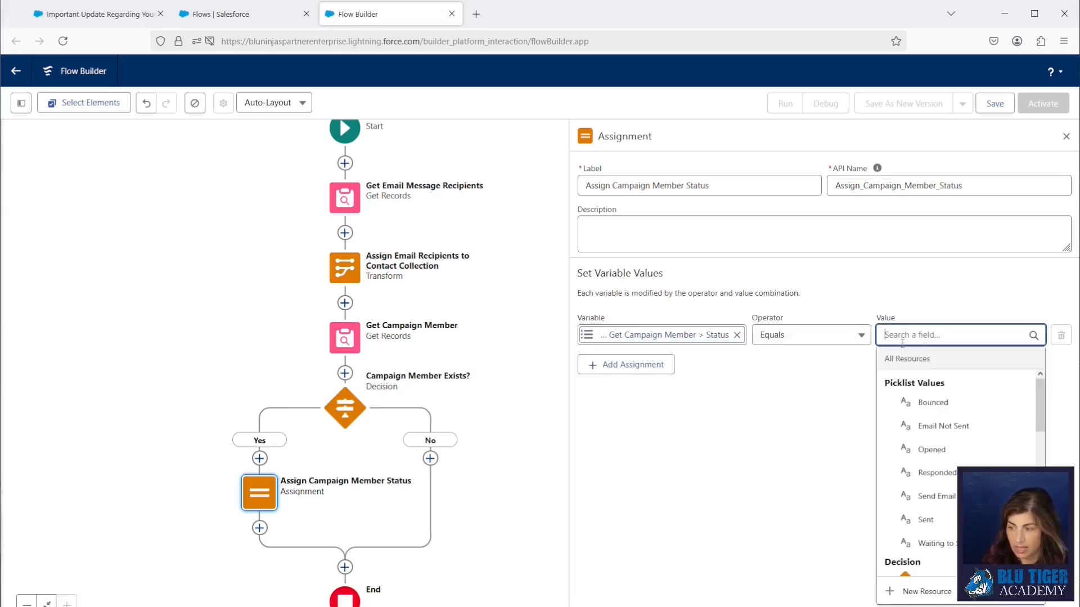
pyautogui.click(923, 593)
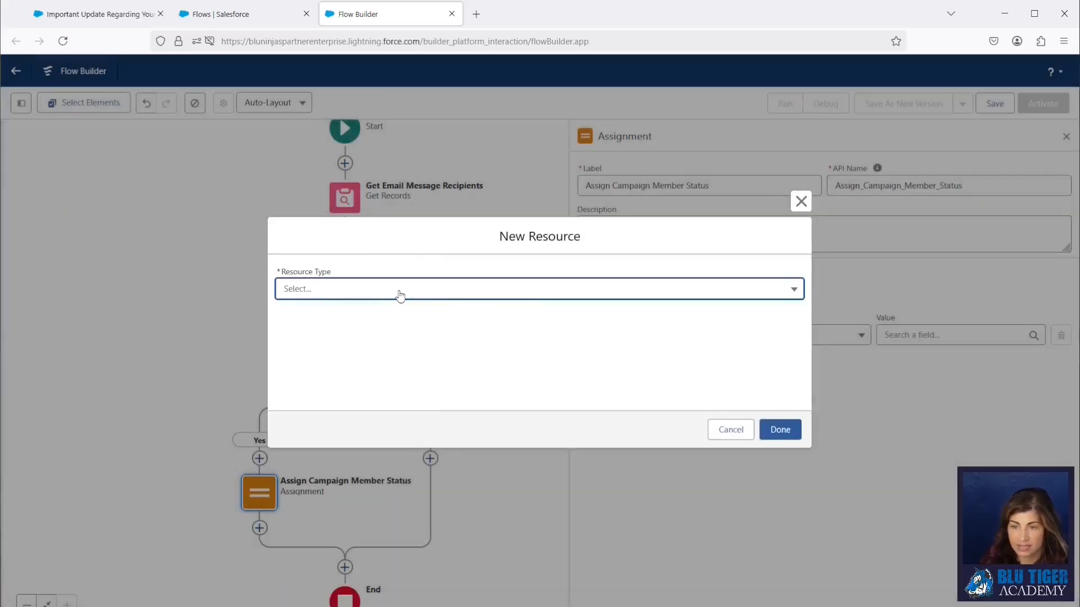
pyautogui.click(398, 292)
pyautogui.click(374, 322)
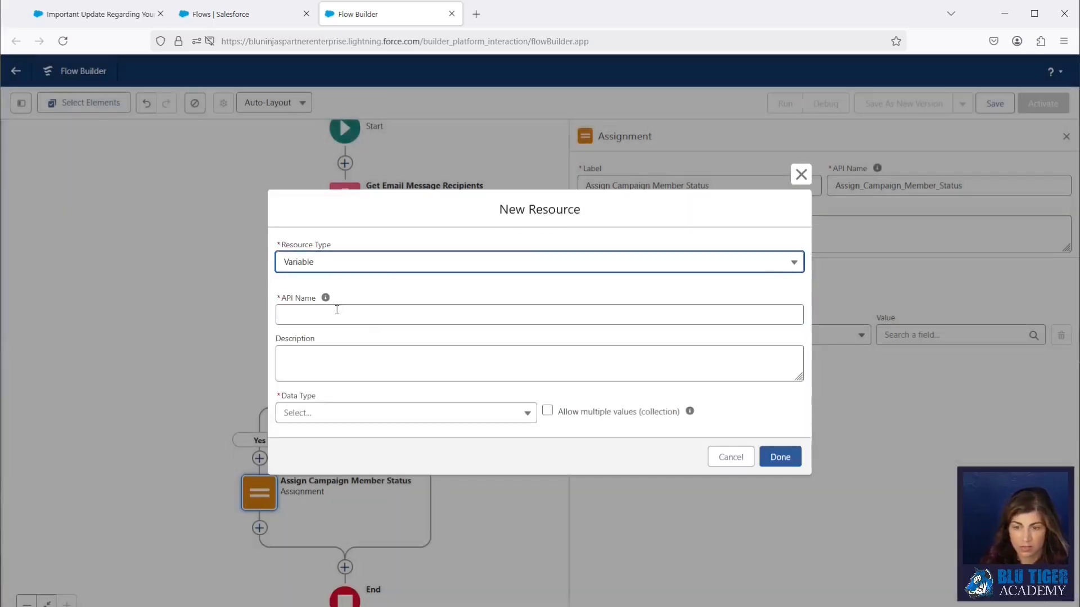
pyautogui.click(337, 310)
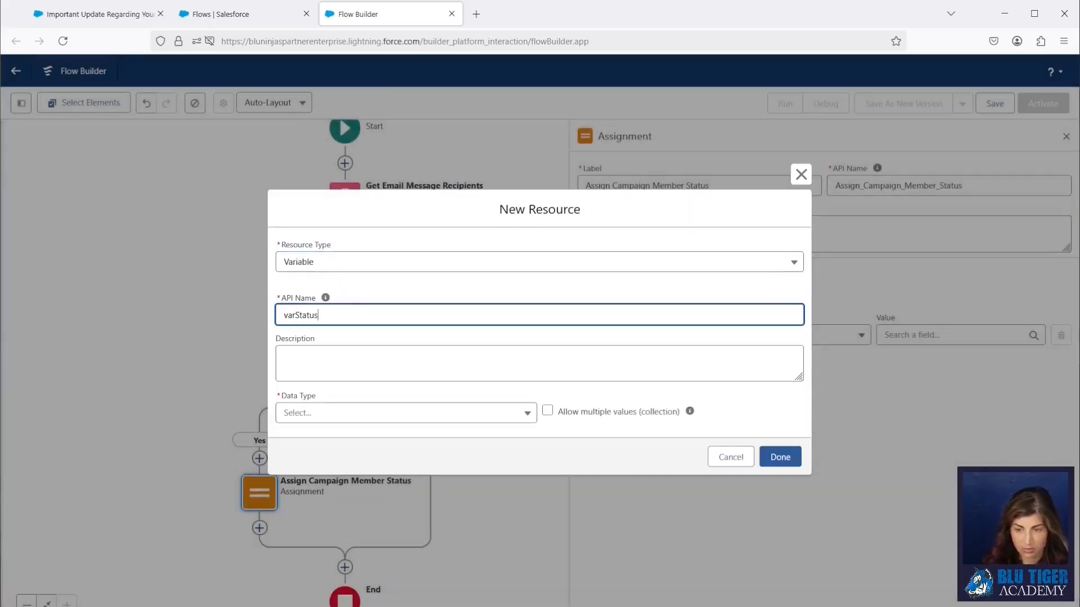
pyautogui.click(331, 418)
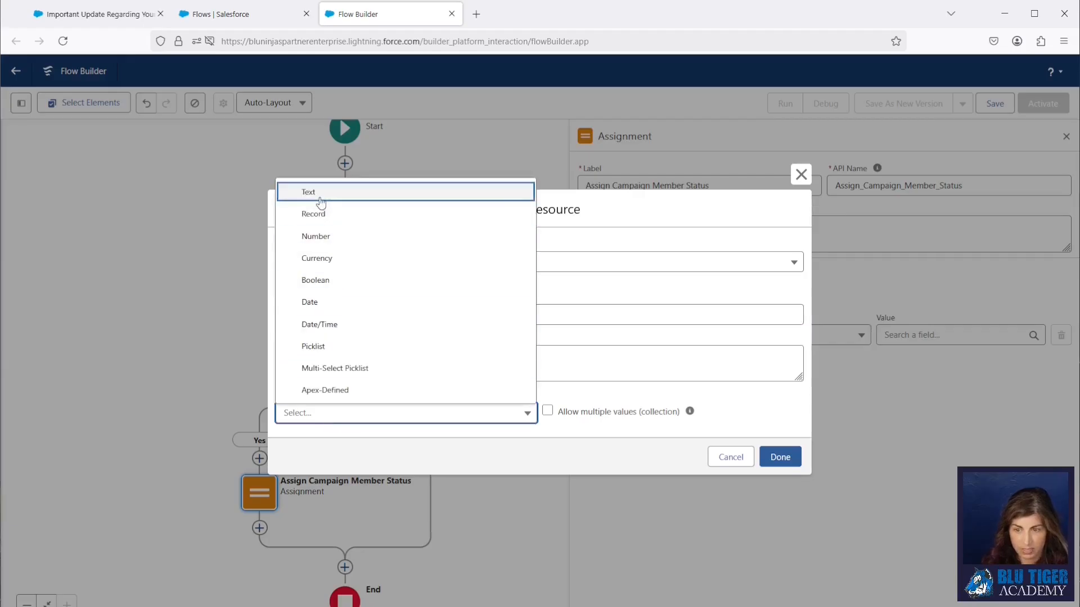
pyautogui.click(313, 192)
pyautogui.click(281, 448)
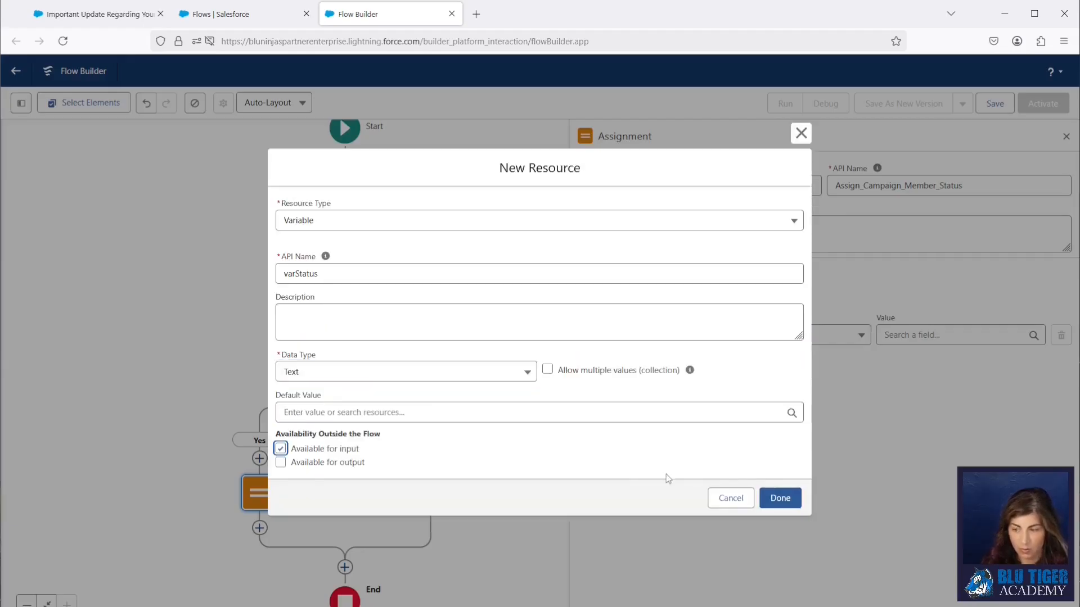
pyautogui.click(780, 498)
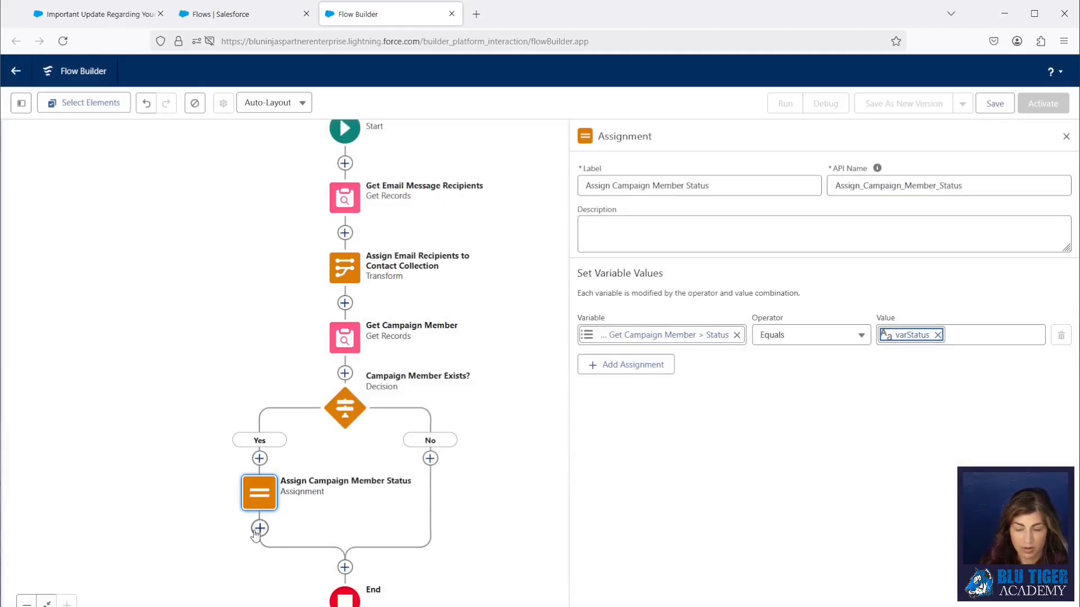
# Add an Update Records element after Assign Campaign Member Status, labelled Update Campaign Member, that updates the Campaign Member from Get Campaign Member.
pyautogui.click(259, 529)
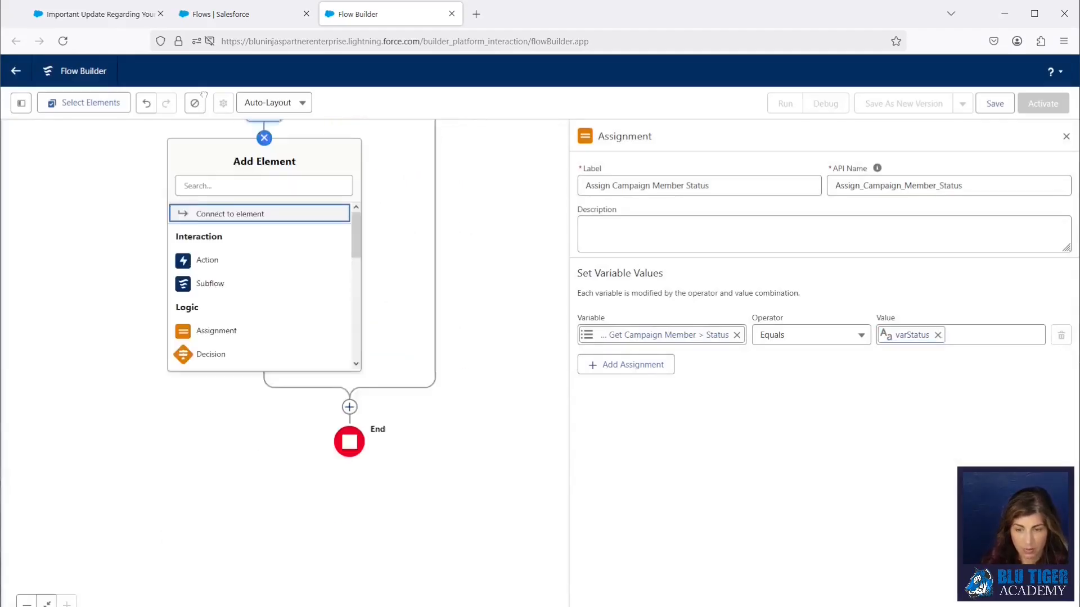
pyautogui.click(211, 277)
pyautogui.write('update')
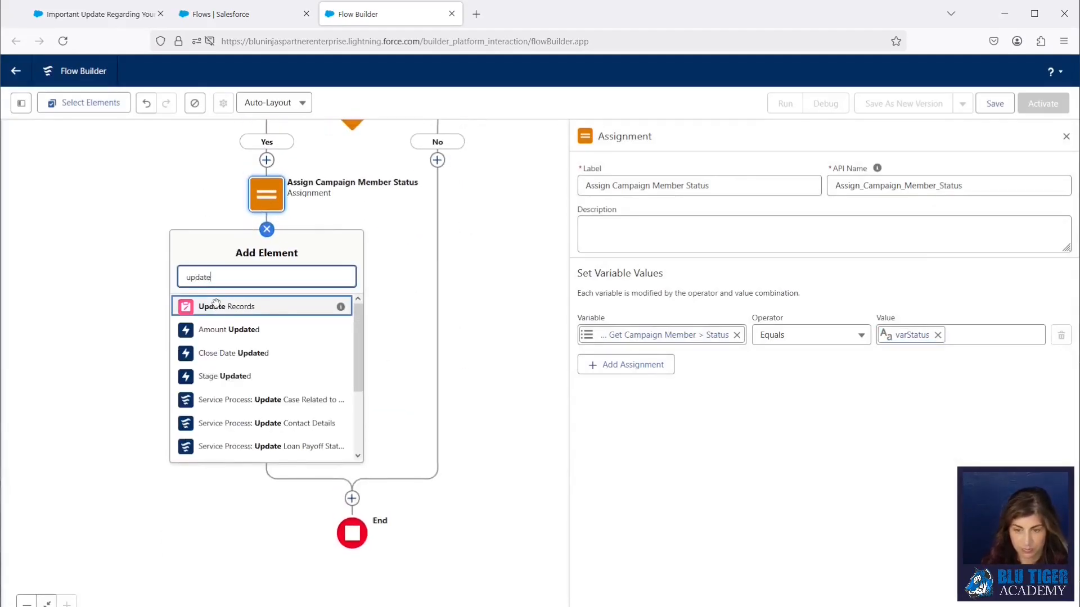
pyautogui.click(216, 306)
pyautogui.write('Update Campaign ')
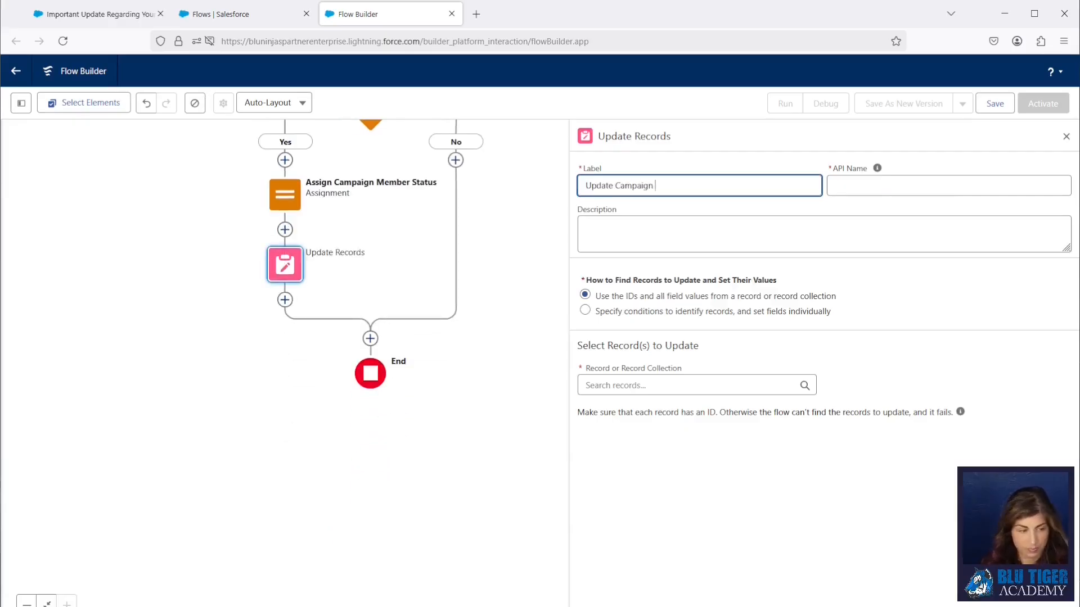
pyautogui.write('Member')
pyautogui.click(675, 385)
pyautogui.click(691, 450)
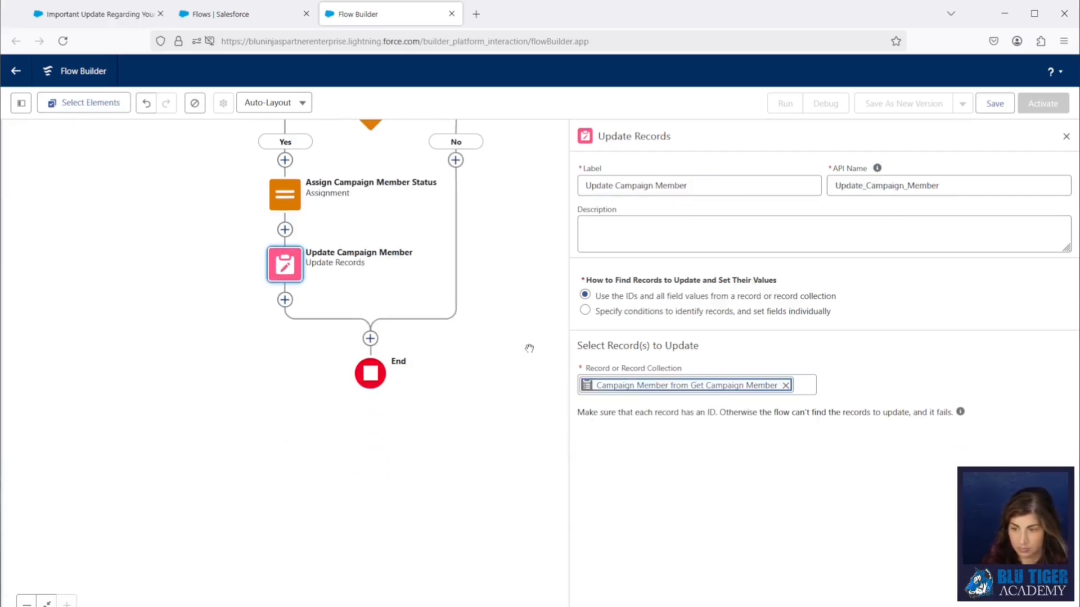
# Start saving the flow with the label Email Message | Subflow to UpdateCampaign Member Statuses and its matching API name.
pyautogui.scroll(5, 512, 557)
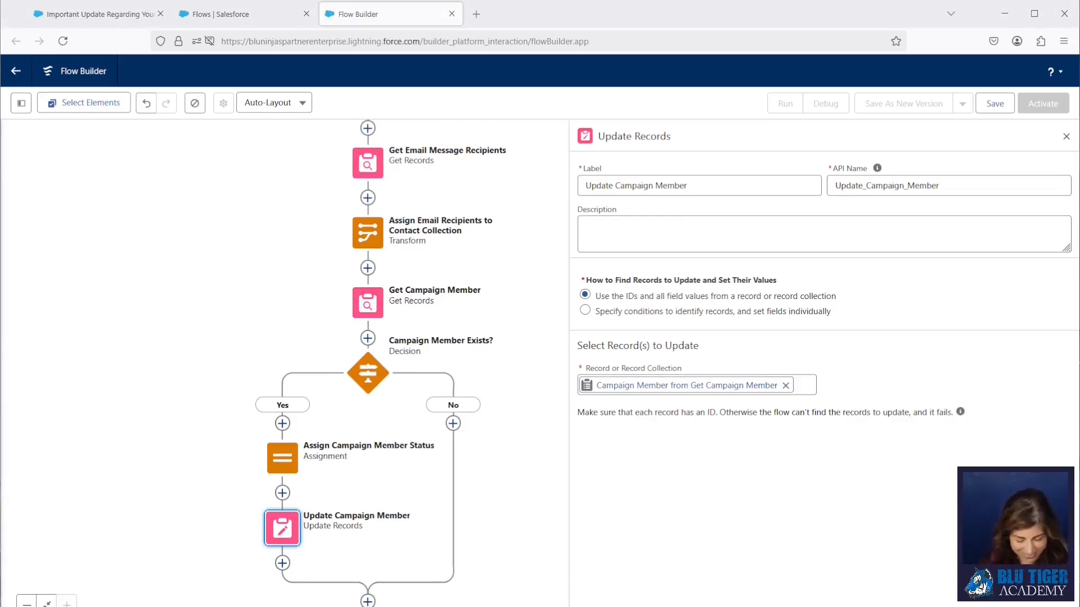
pyautogui.click(995, 103)
pyautogui.click(395, 304)
pyautogui.write('Email Message | Subflow to UpdateCampaign Member Statuses')
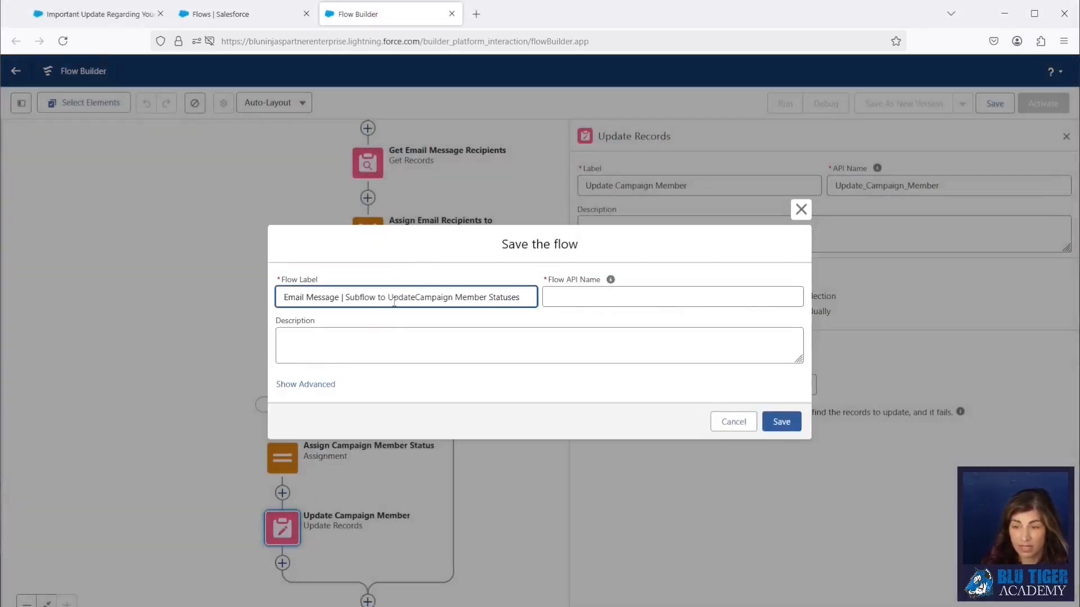
pyautogui.press('Tab')
pyautogui.hotkey('alt', 'Tab')
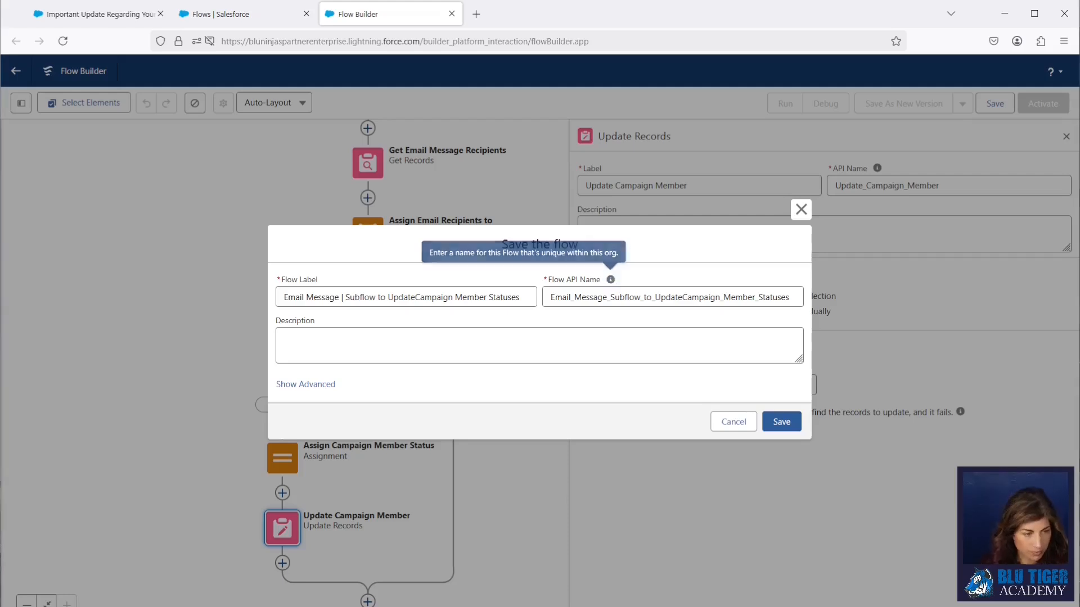
# Describe the subflow as invoked by the Scheduled First Opened Date Update and Created/Updated After Save flows to update statuses to Opened or Bounced; save and activate.
pyautogui.click(356, 342)
pyautogui.write('This flow is invoked by two other flow to update the Campaign Member statuses = Opened or Bounced. The two flows are:  Email Message | Scheduled First Opened Date Update and Email Message | Created/Updated After Save')
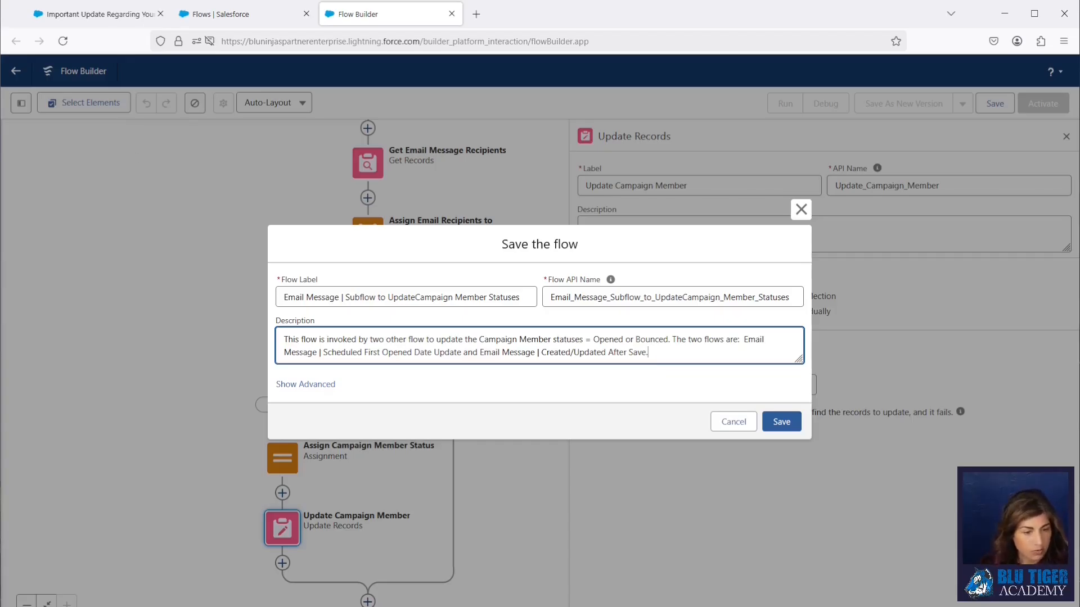
pyautogui.hotkey('alt', 'Tab')
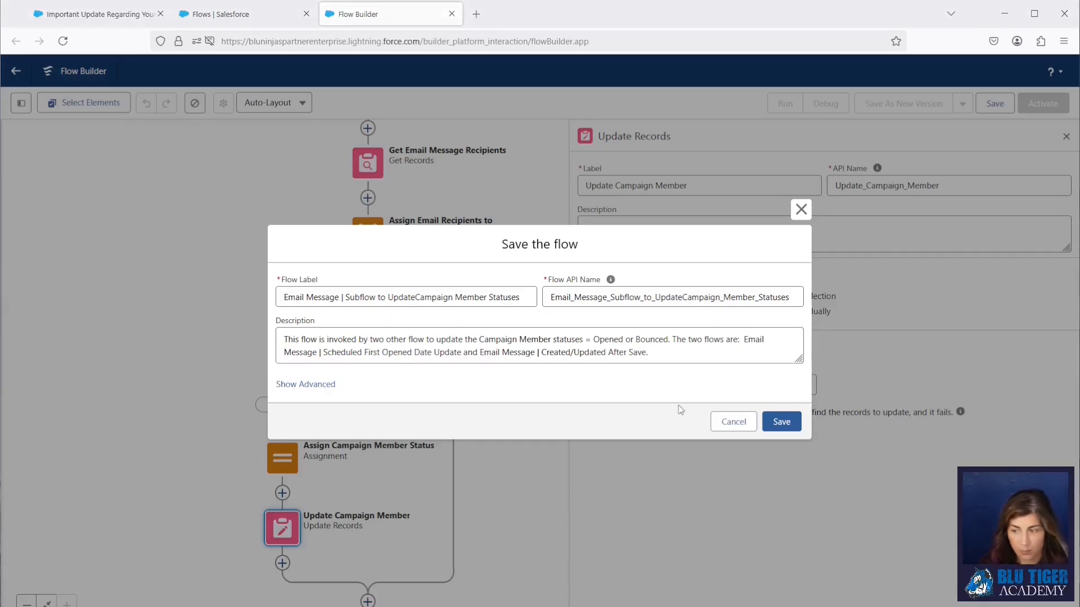
pyautogui.click(779, 422)
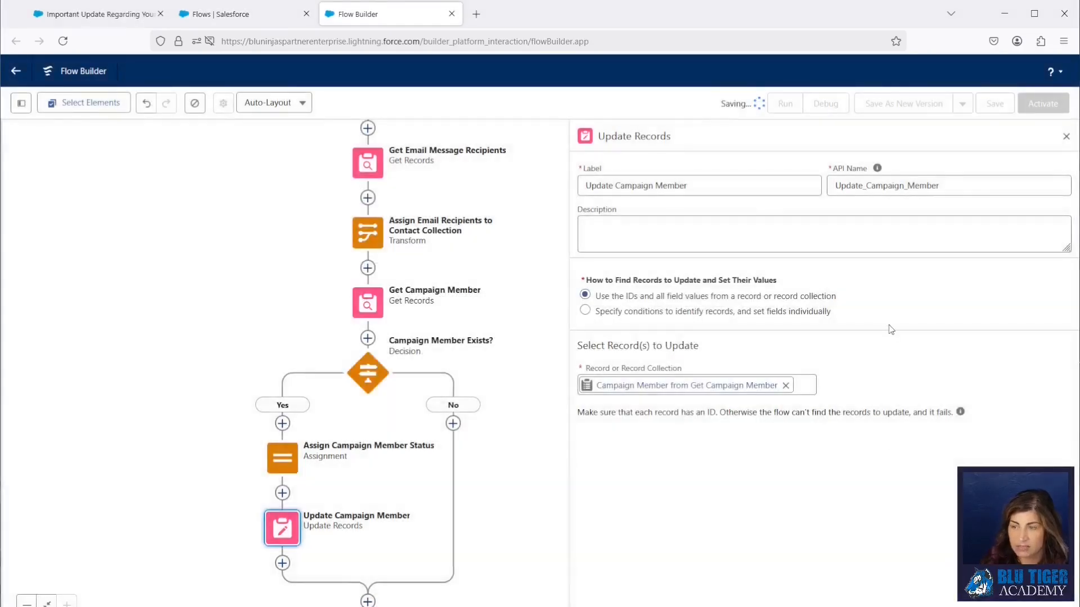
pyautogui.click(1033, 103)
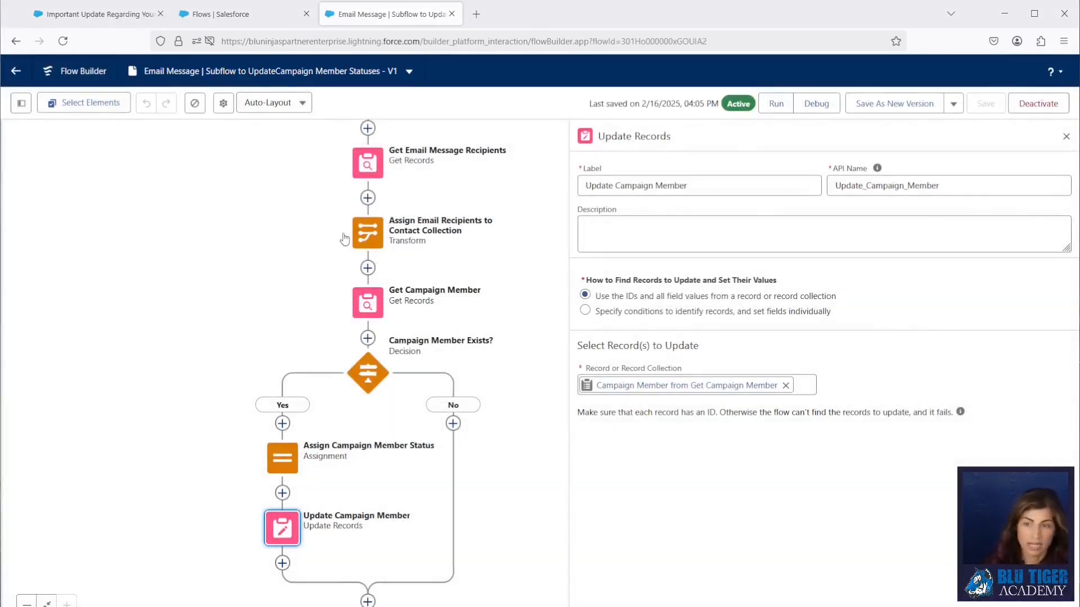
# Return to the Flows setup page and create a new Record-Triggered Flow from scratch.
pyautogui.click(230, 14)
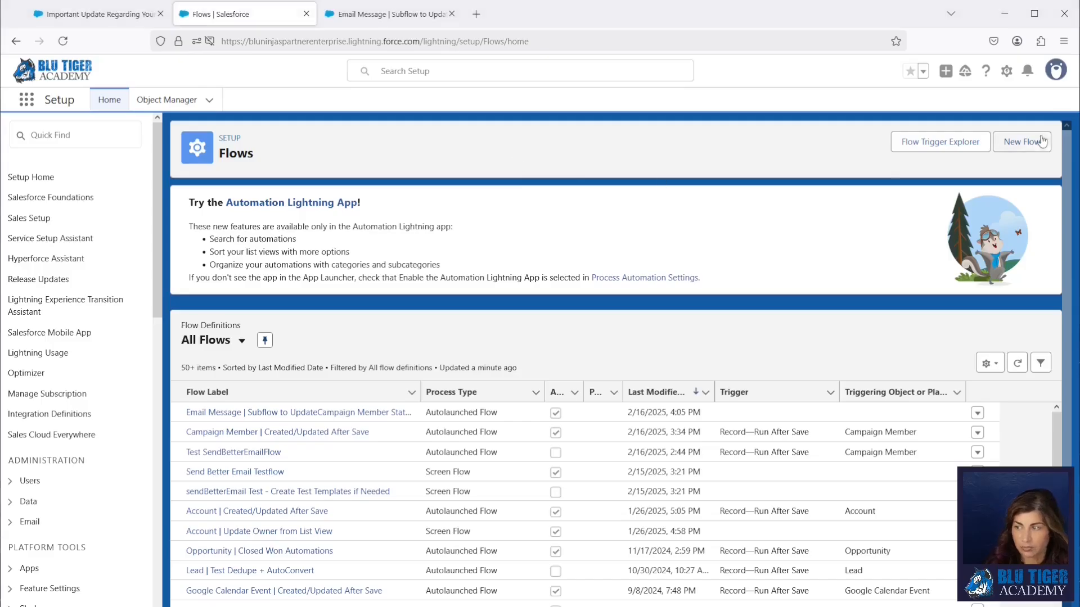
pyautogui.click(1022, 142)
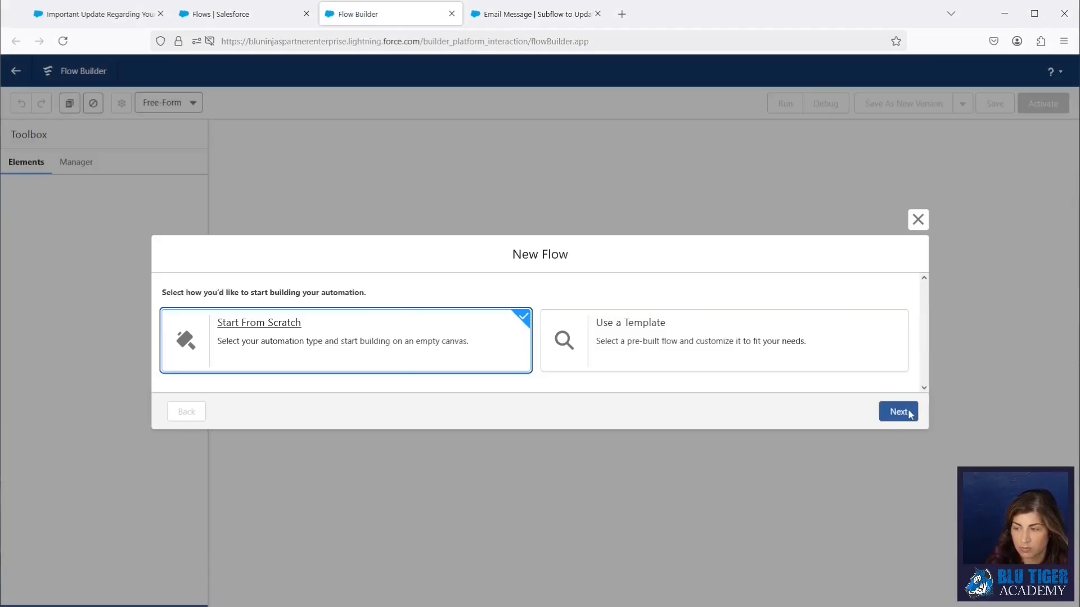
pyautogui.click(900, 412)
pyautogui.click(731, 181)
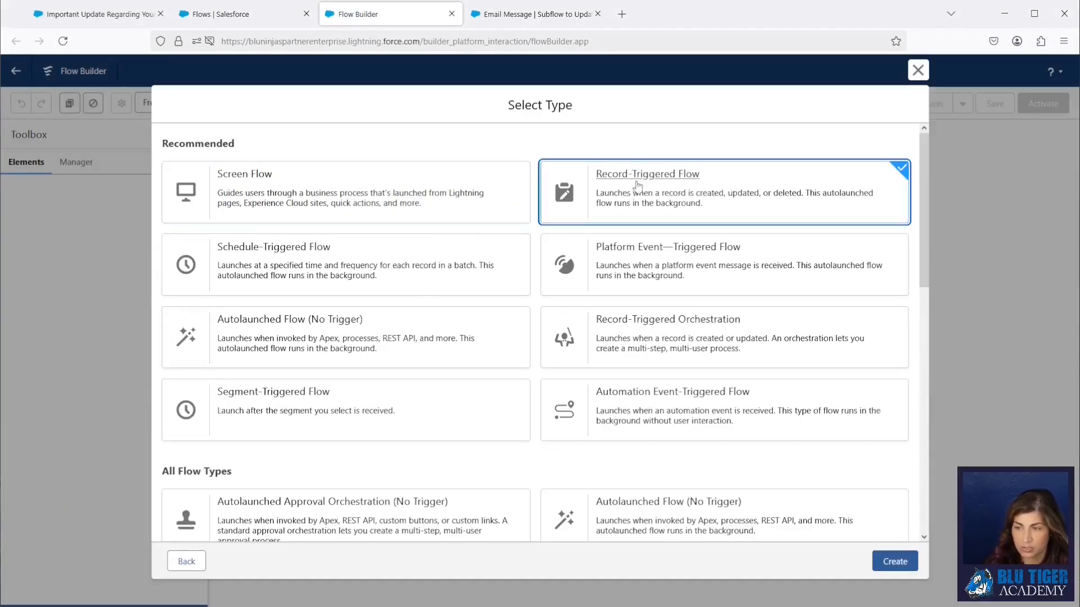
pyautogui.click(895, 561)
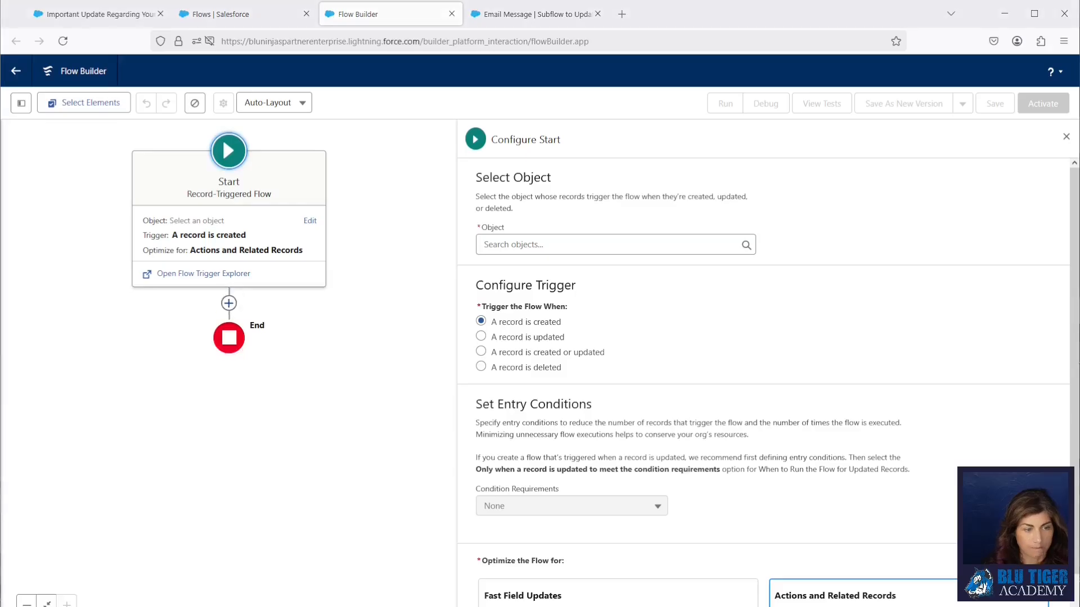
# Set the flow's start to trigger on the Email Message object when a record is created or updated.
pyautogui.click(486, 246)
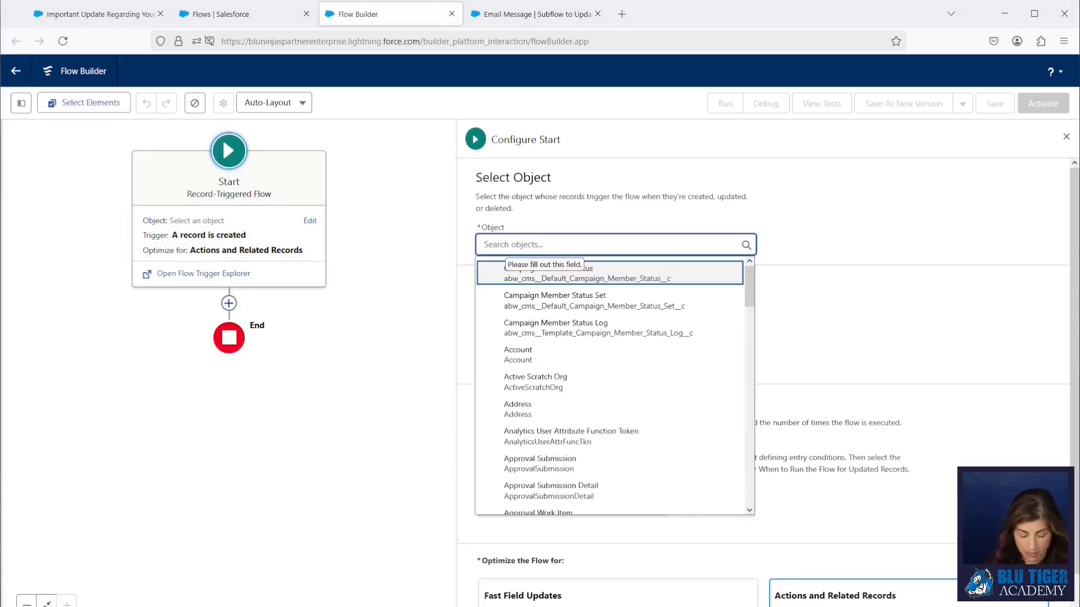
pyautogui.write('emai')
pyautogui.scroll(-1, 529, 281)
pyautogui.click(529, 270)
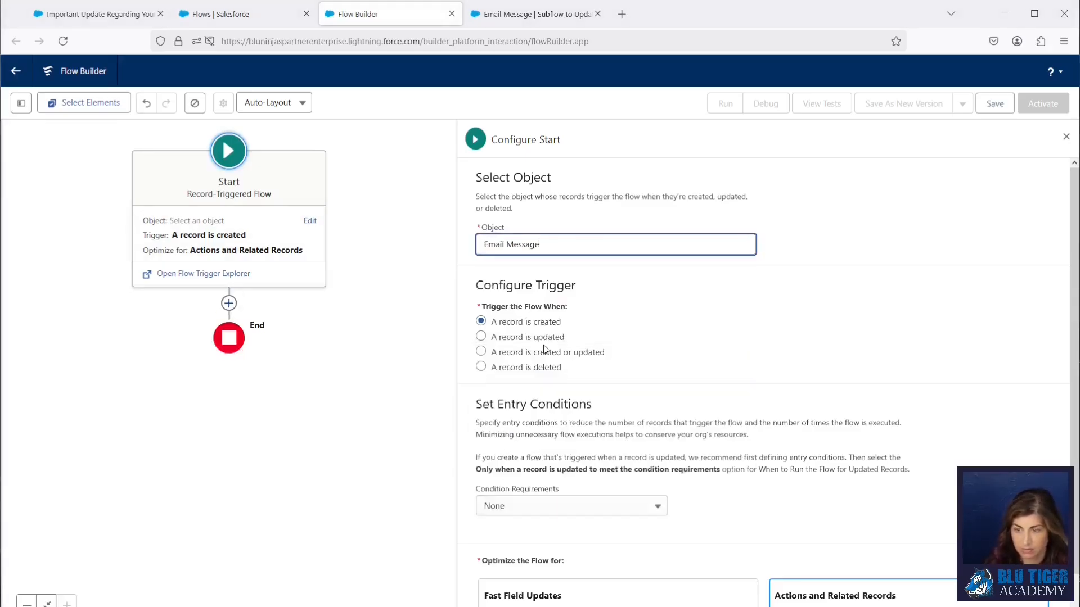
pyautogui.click(484, 353)
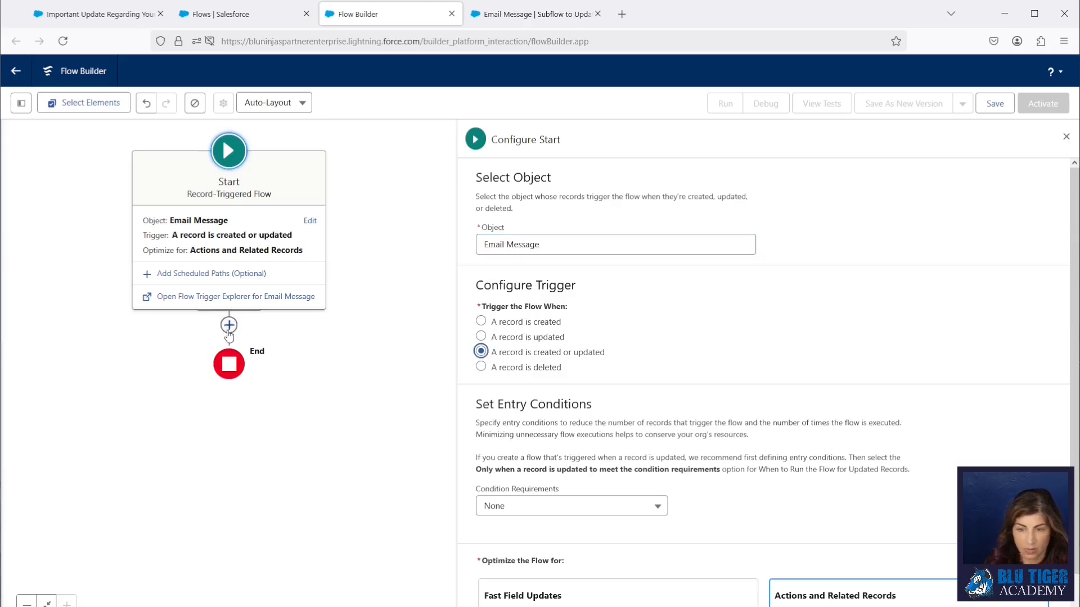
# Add a Decision element on the Run Immediately path, labelled Email is Bounced?
pyautogui.click(228, 332)
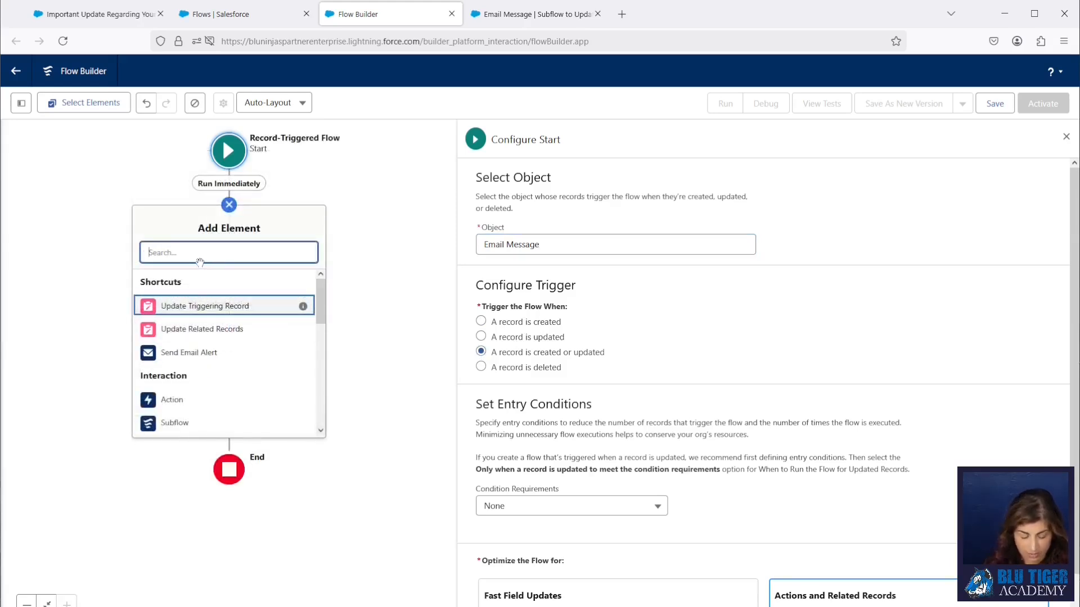
pyautogui.write('decision')
pyautogui.click(191, 280)
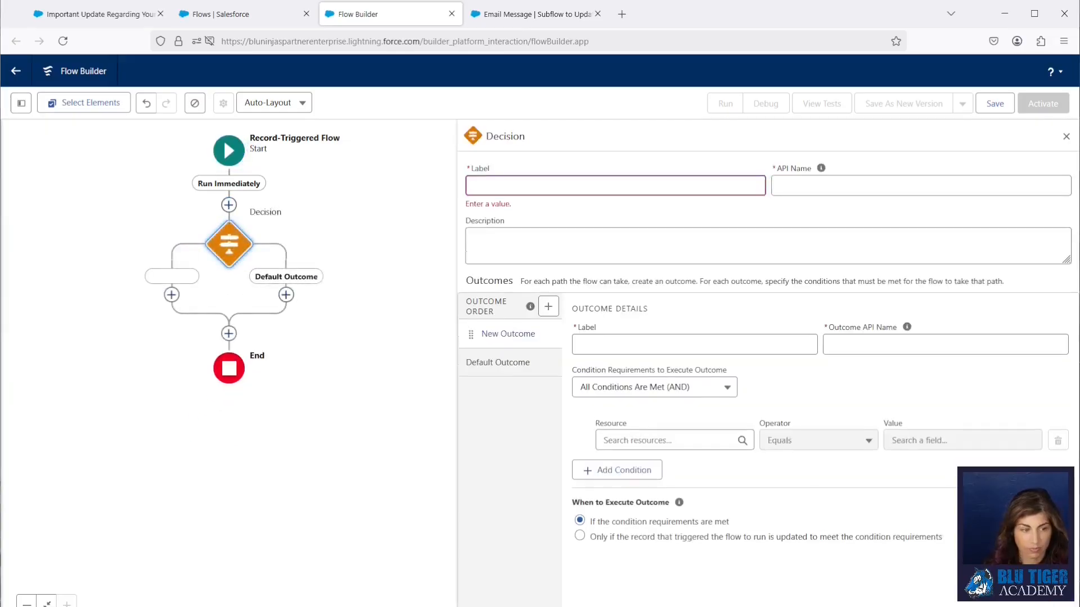
pyautogui.click(629, 188)
pyautogui.write('Email is Bounced?')
pyautogui.click(821, 167)
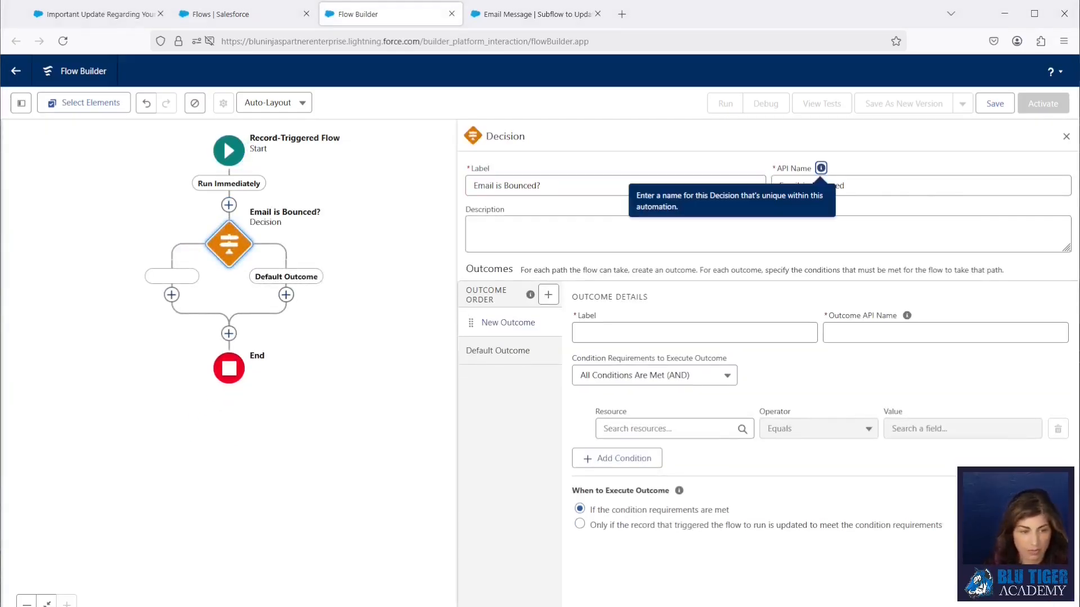
# Label the new outcome of the Email is Bounced? decision Yes, with the API name YesBounced.
pyautogui.click(695, 333)
pyautogui.write('Yes')
pyautogui.press('Tab')
pyautogui.press('Tab')
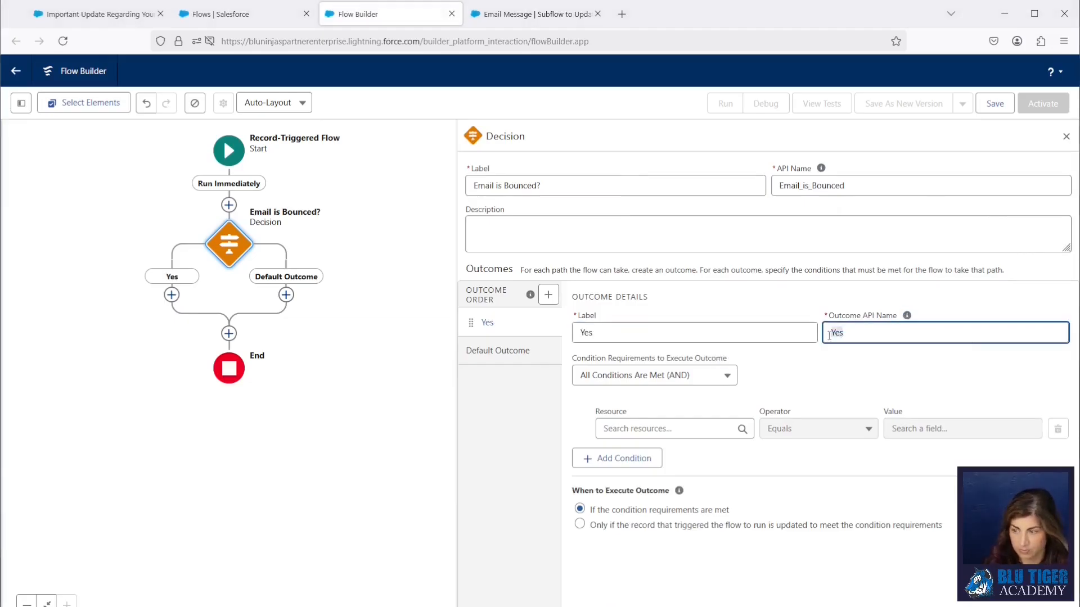
pyautogui.write('Bounced')
# Set the Yes outcome's condition to Triggering EmailMessage > Bounced Equals True.
pyautogui.click(680, 428)
pyautogui.write('tri')
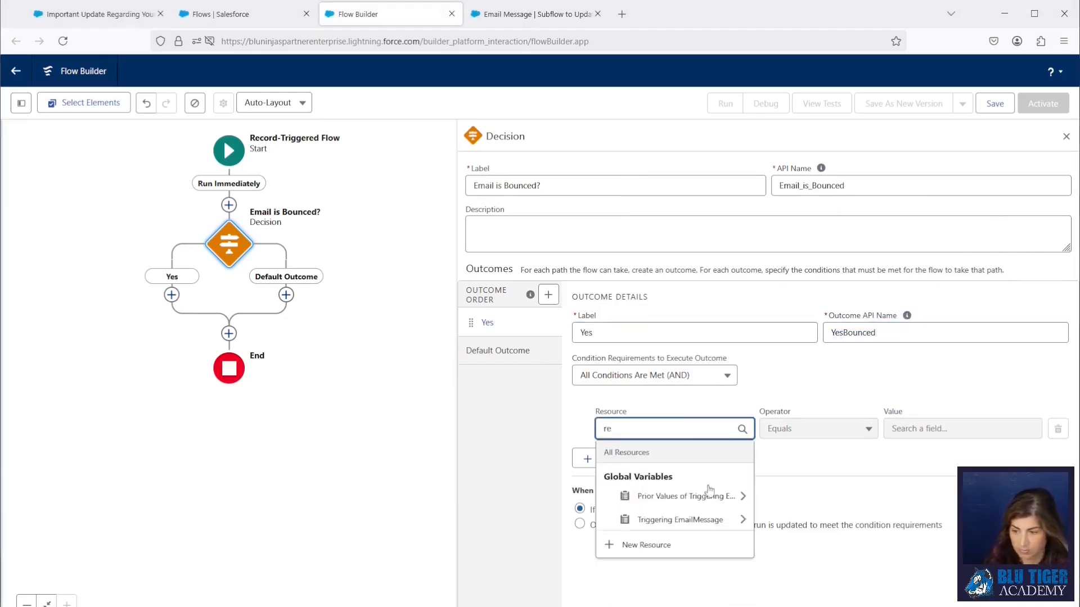
pyautogui.click(697, 523)
pyautogui.write('boun')
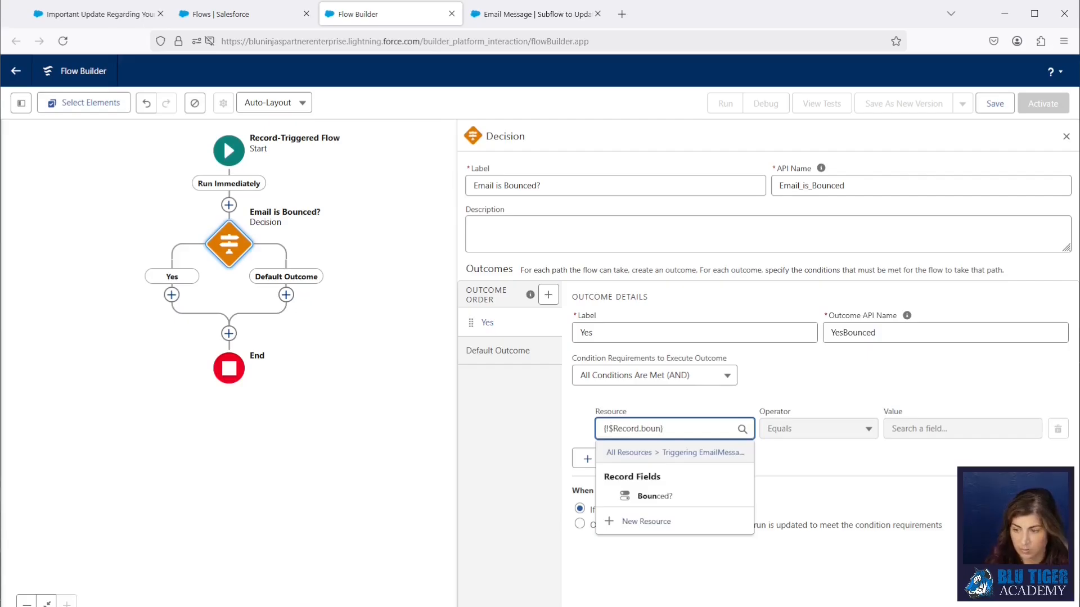
pyautogui.click(682, 496)
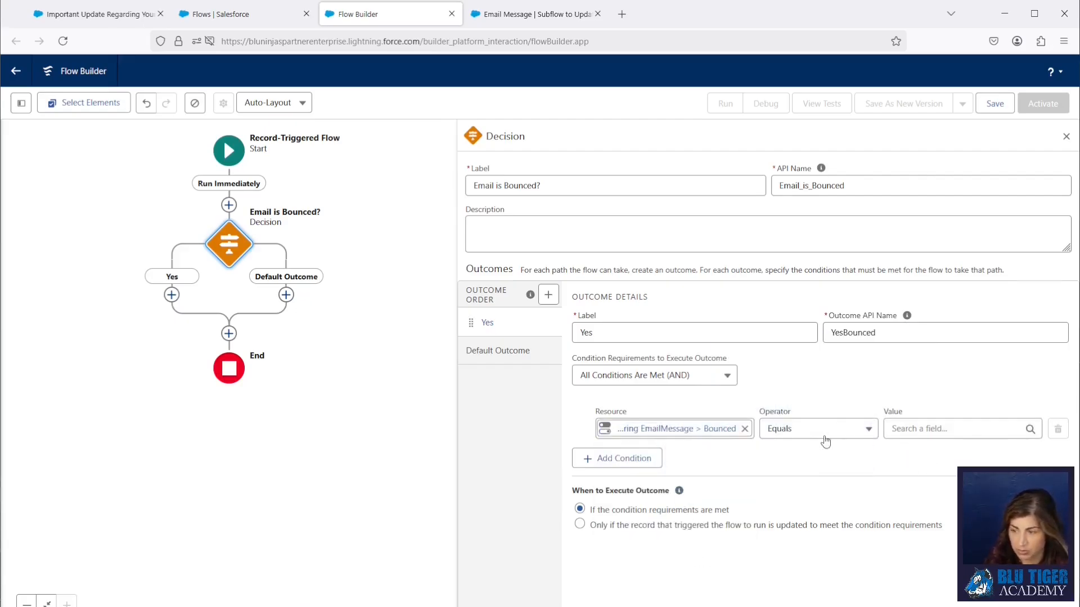
pyautogui.click(945, 428)
pyautogui.write('true')
pyautogui.click(933, 495)
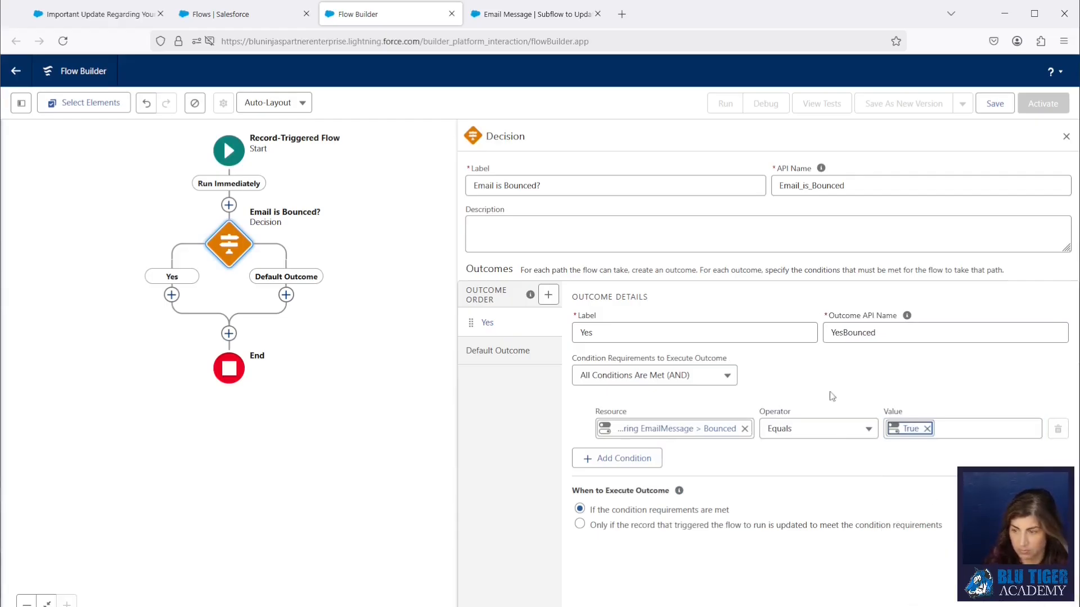
# Rename the default outcome No and make the Yes outcome execute only if the triggering record is updated to meet the condition requirements.
pyautogui.click(497, 350)
pyautogui.moveTo(655, 338); pyautogui.dragTo(503, 326)
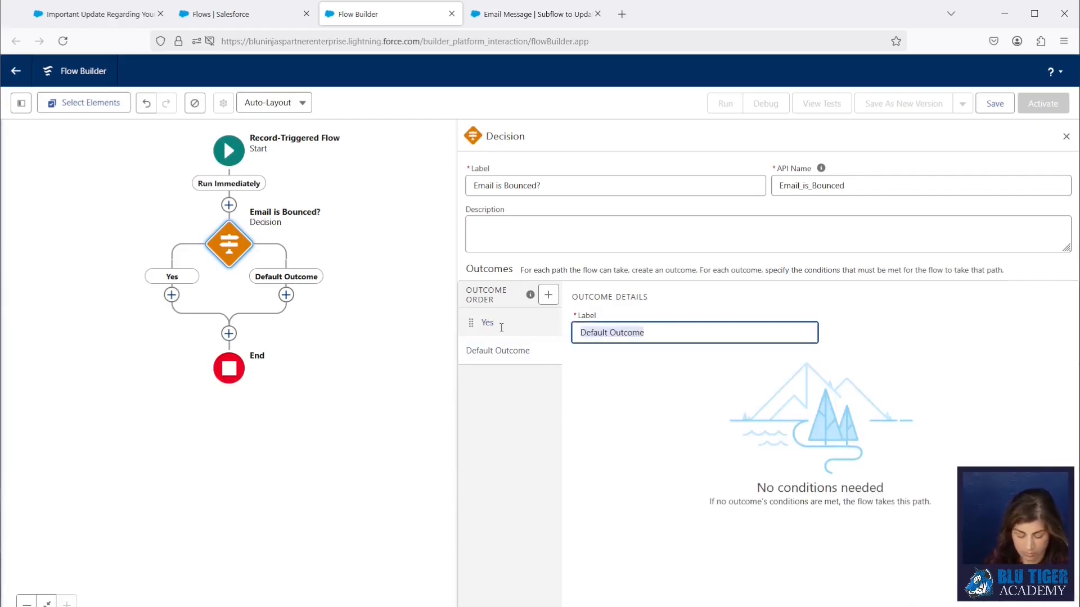
pyautogui.write('No')
pyautogui.click(499, 319)
pyautogui.click(579, 524)
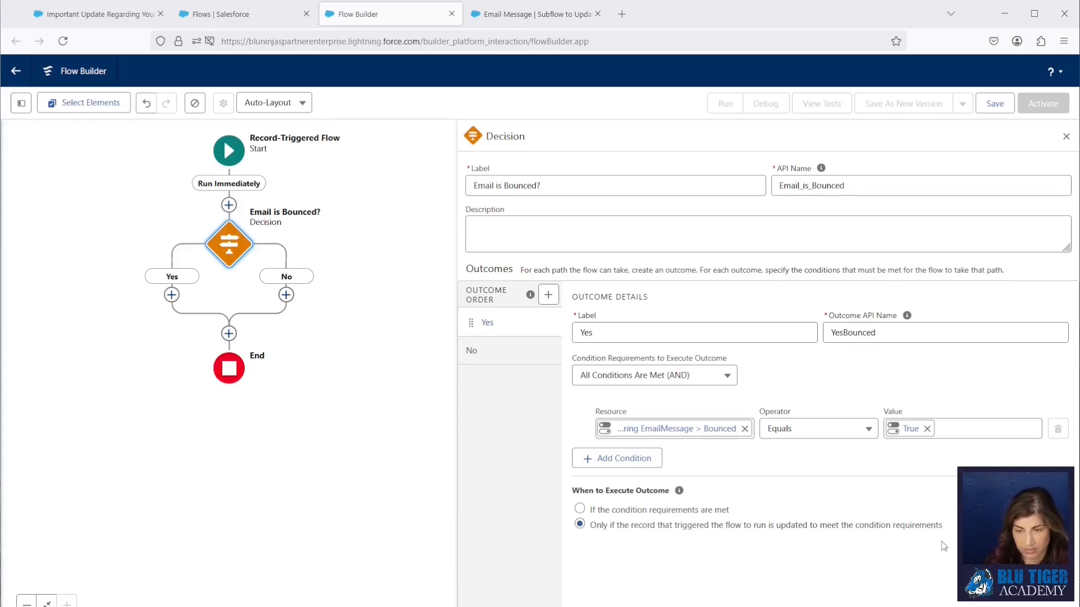
# Add the Email Message | Subflow to UpdateCampaign Member Statuses subflow on the Yes path, labelled Send to Subflow to Update Campaign Member Status.
pyautogui.click(171, 295)
pyautogui.scroll(-2, 151, 460)
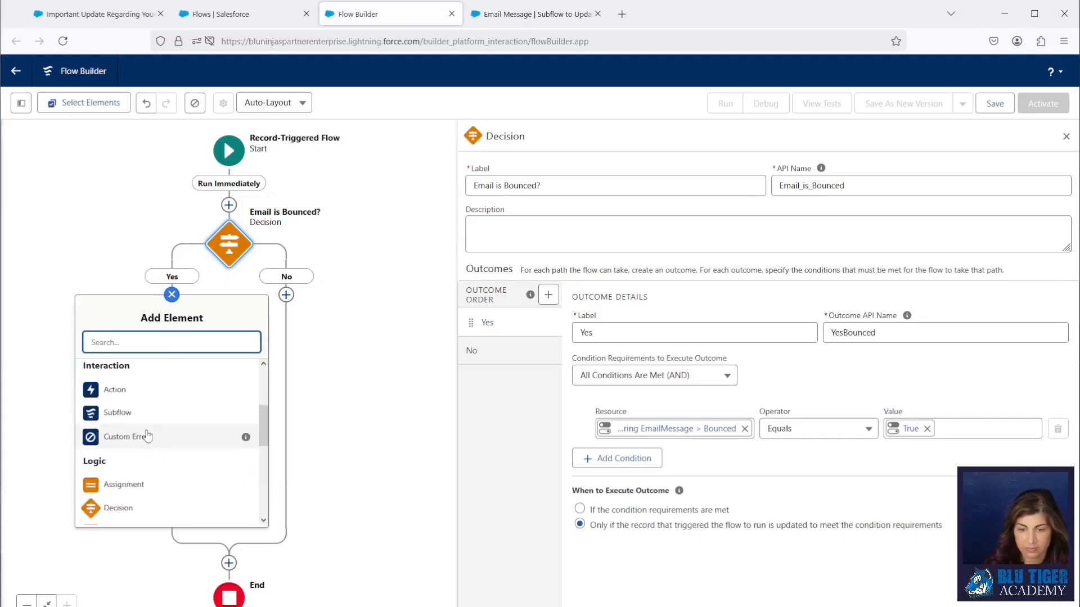
pyautogui.click(149, 437)
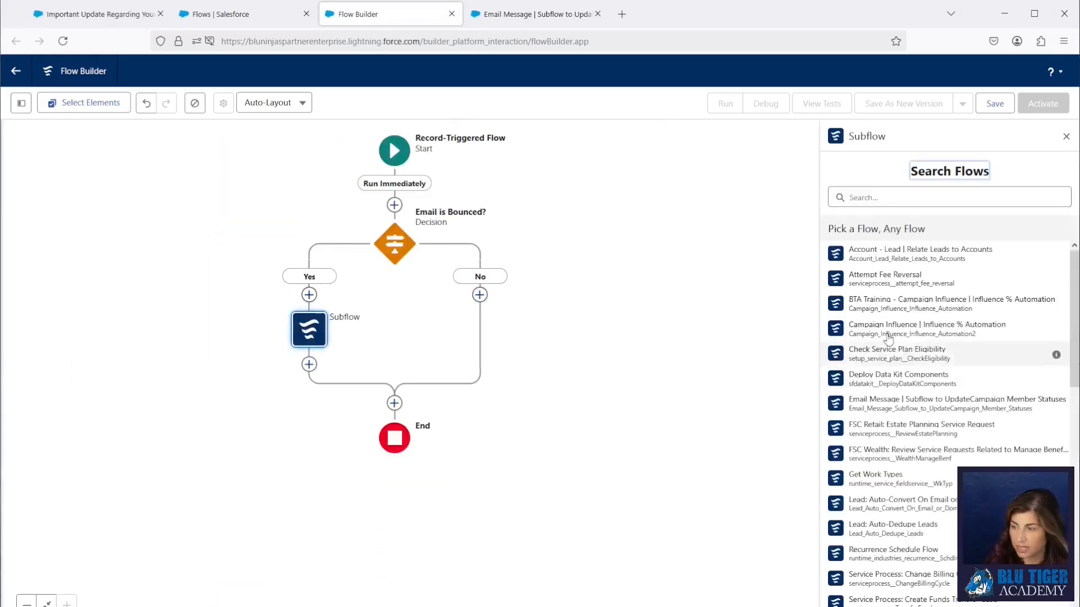
pyautogui.click(886, 405)
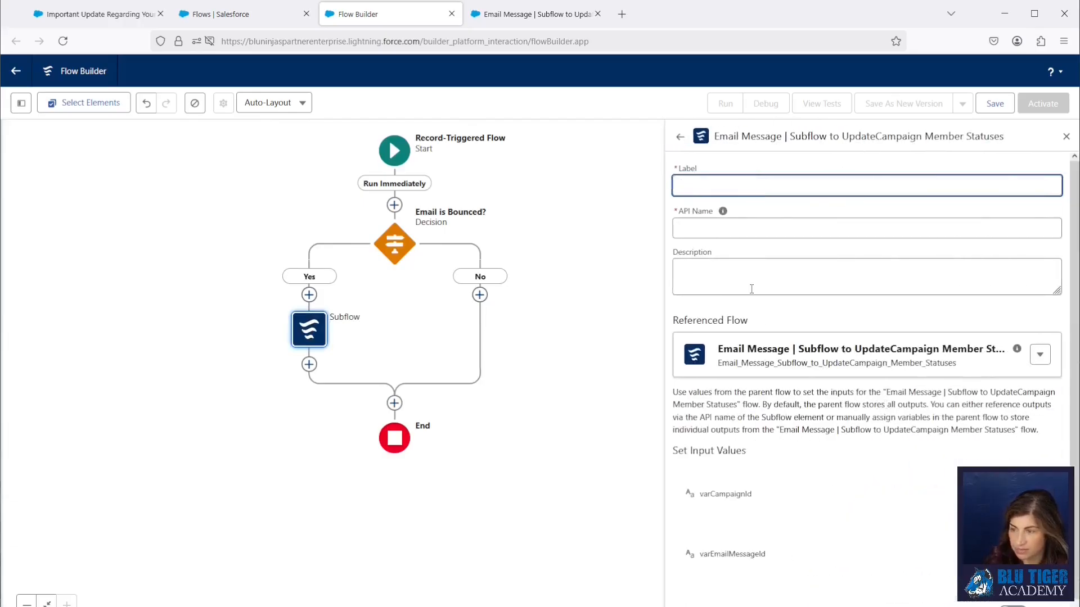
pyautogui.click(788, 180)
pyautogui.write('Send to Subflow to Update Campaign Member Status')
pyautogui.click(731, 241)
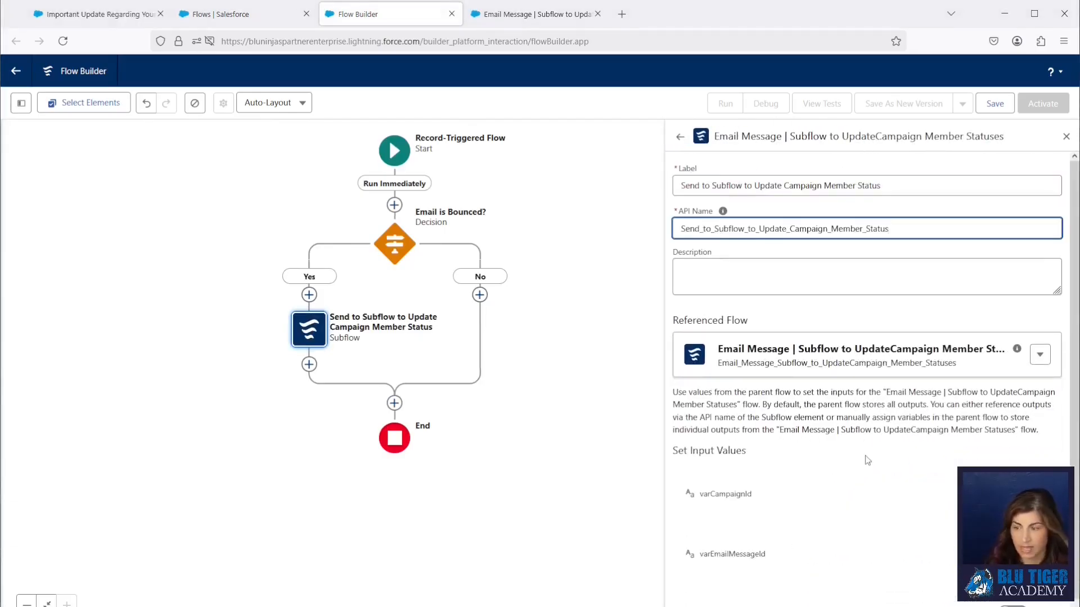
# Include the subflow input varCampaignId and set it to Triggering EmailMessage > Related To ID.
pyautogui.scroll(-1, 868, 465)
pyautogui.click(1012, 471)
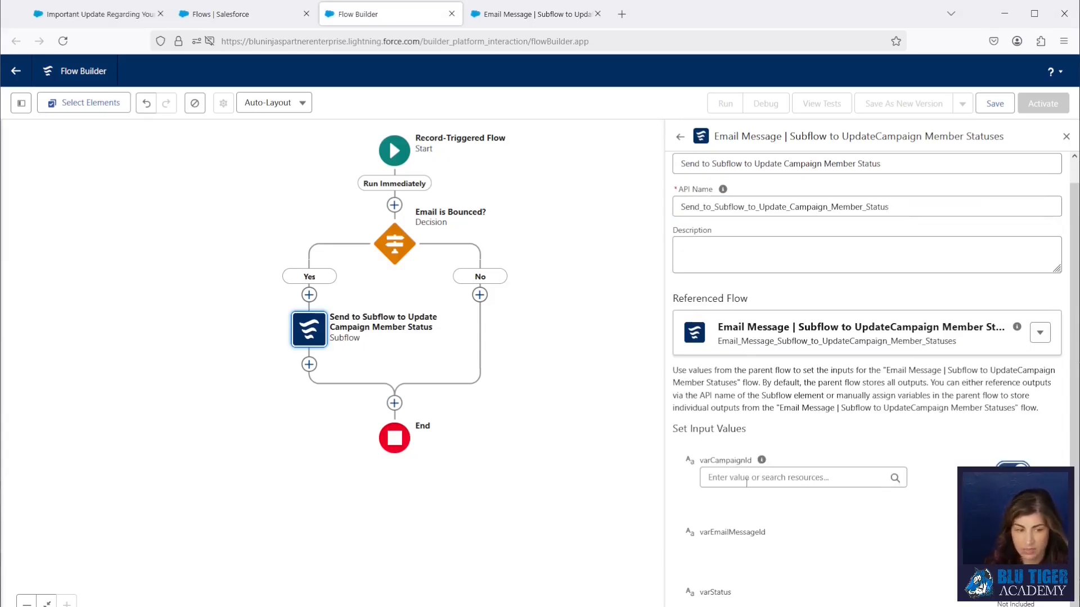
pyautogui.click(746, 478)
pyautogui.write('rec')
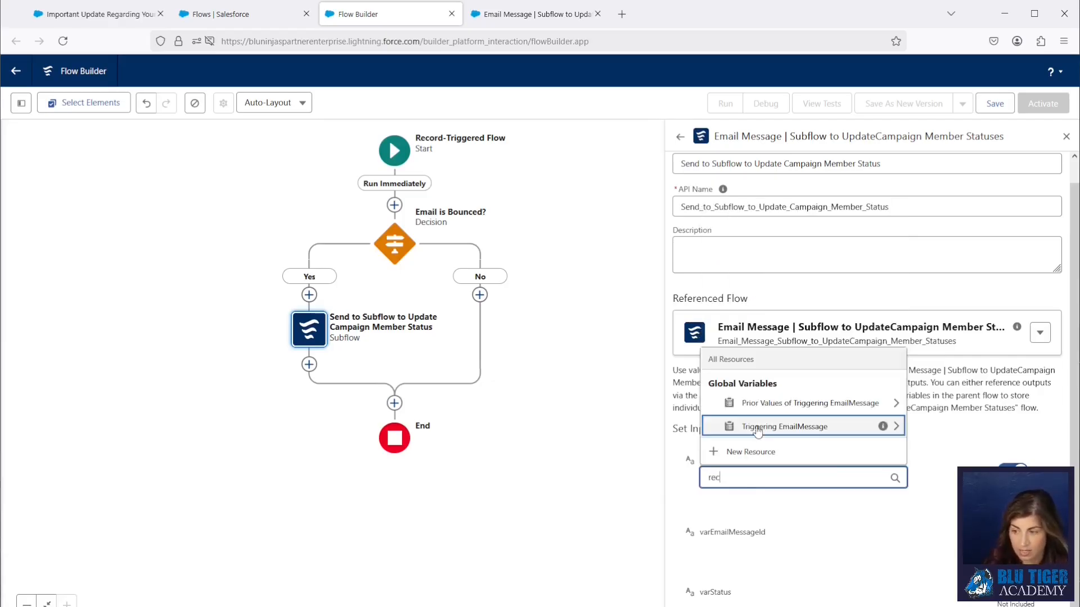
pyautogui.click(756, 426)
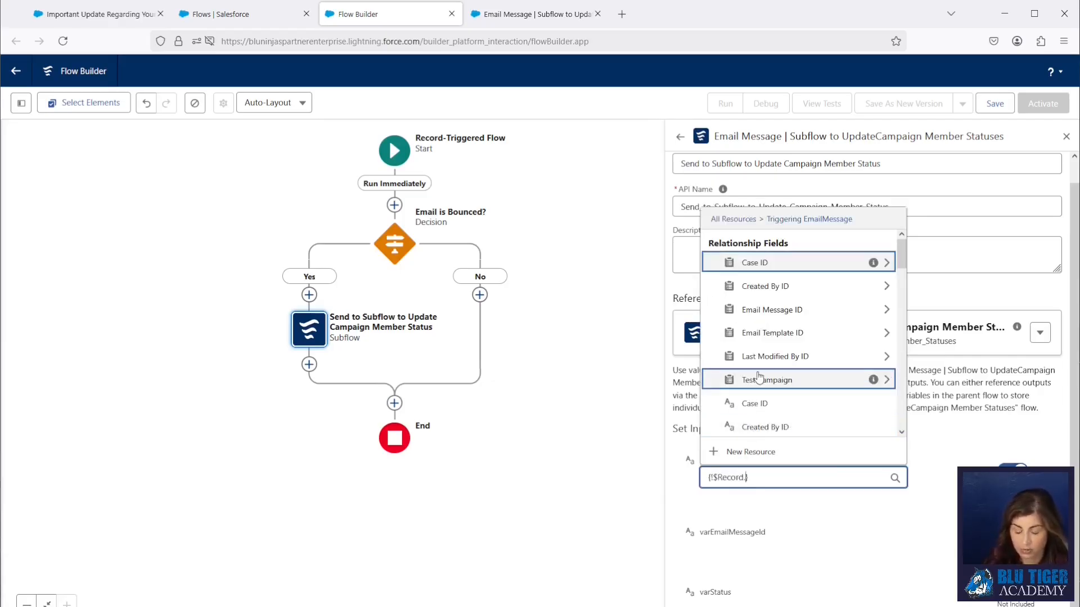
pyautogui.write('rel')
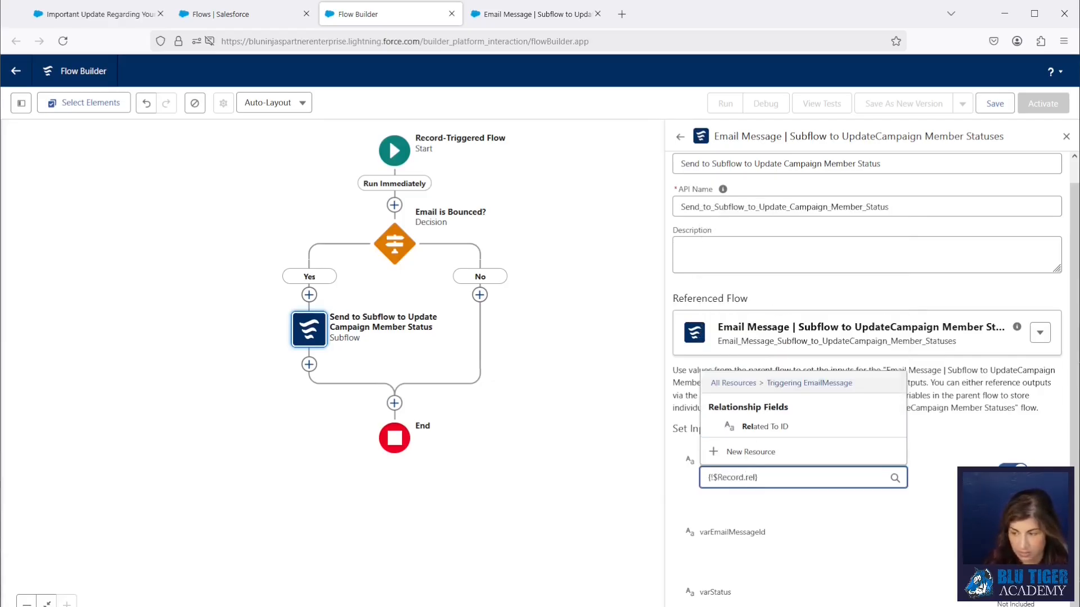
pyautogui.click(764, 427)
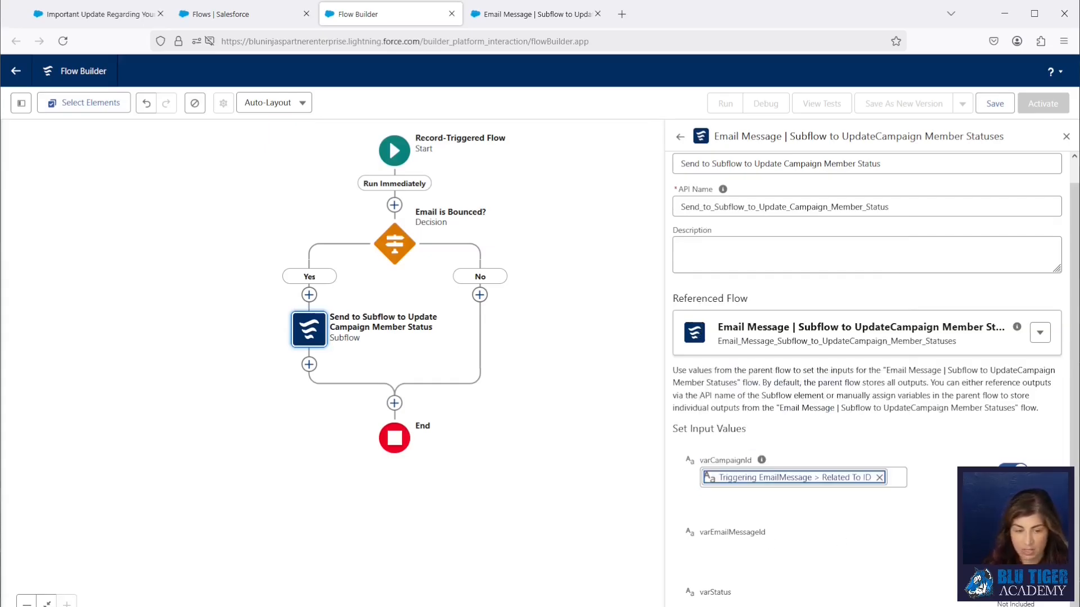
# Include the subflow input varEmailMessageId and set it to the triggering EmailMessage's own Email Message ID record field, with API name Id.
pyautogui.click(1012, 531)
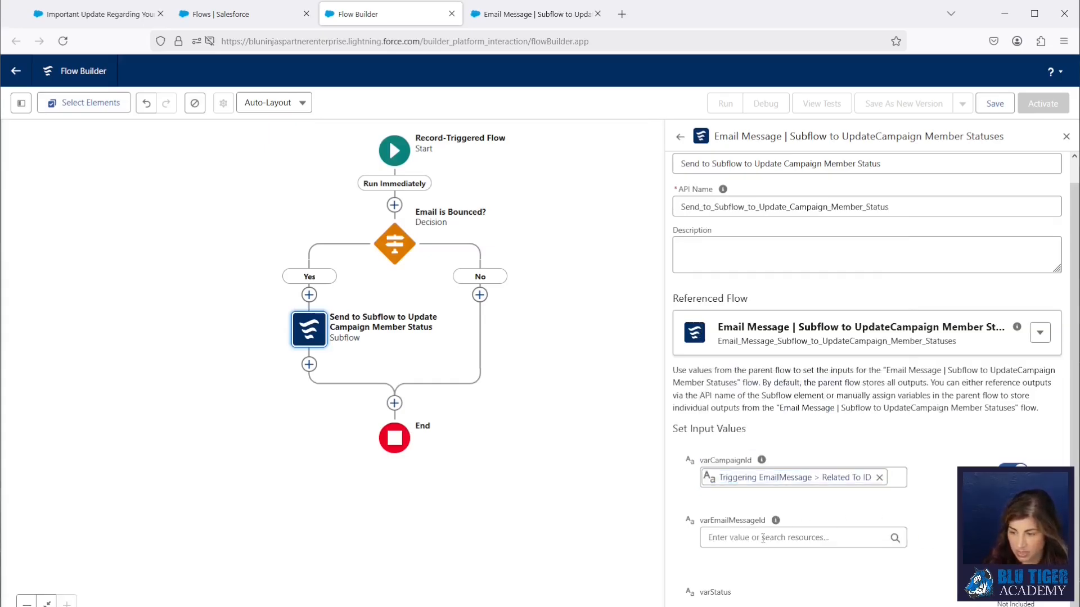
pyautogui.click(763, 538)
pyautogui.write('rec')
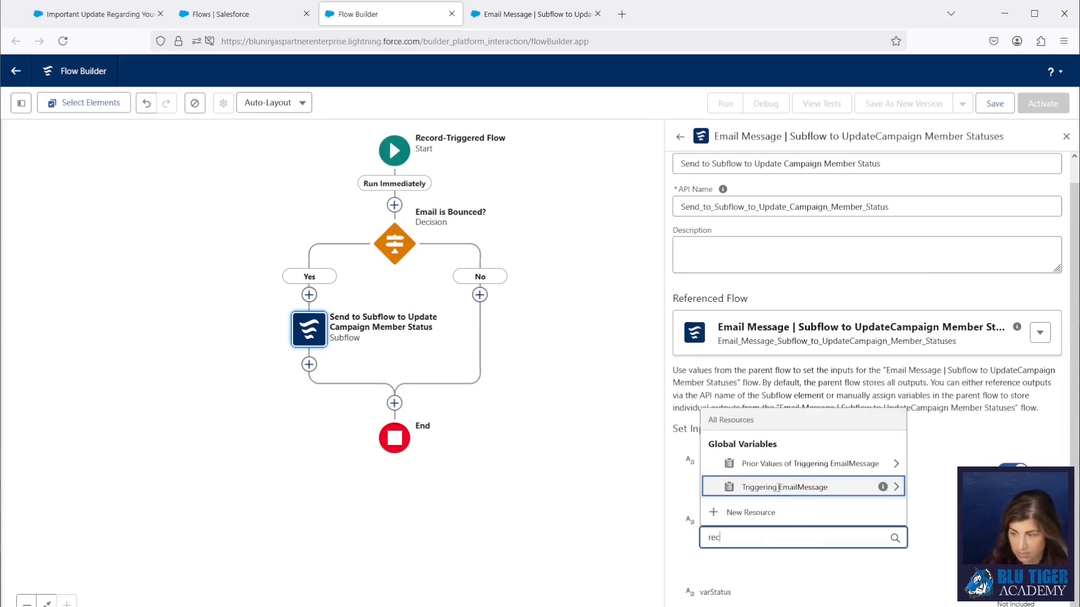
pyautogui.click(779, 487)
pyautogui.write('id')
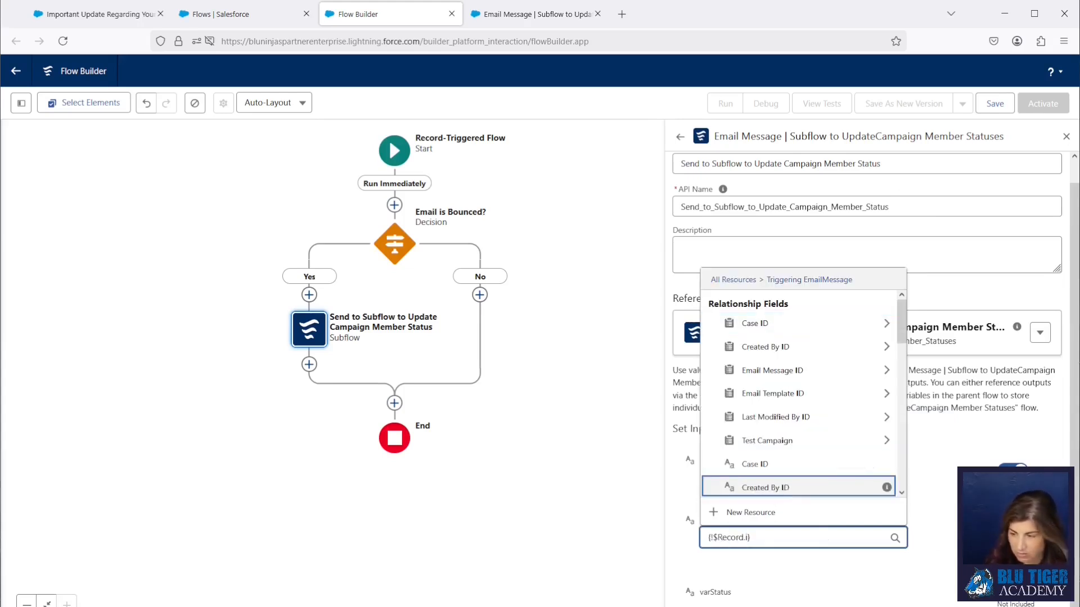
pyautogui.moveTo(886, 489)
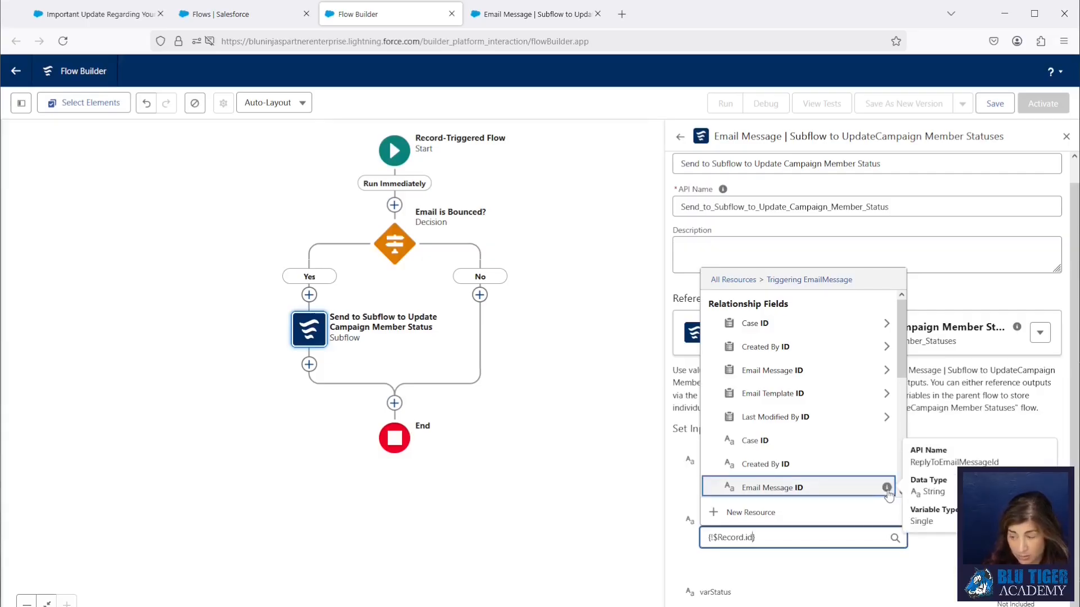
pyautogui.scroll(-1, 837, 464)
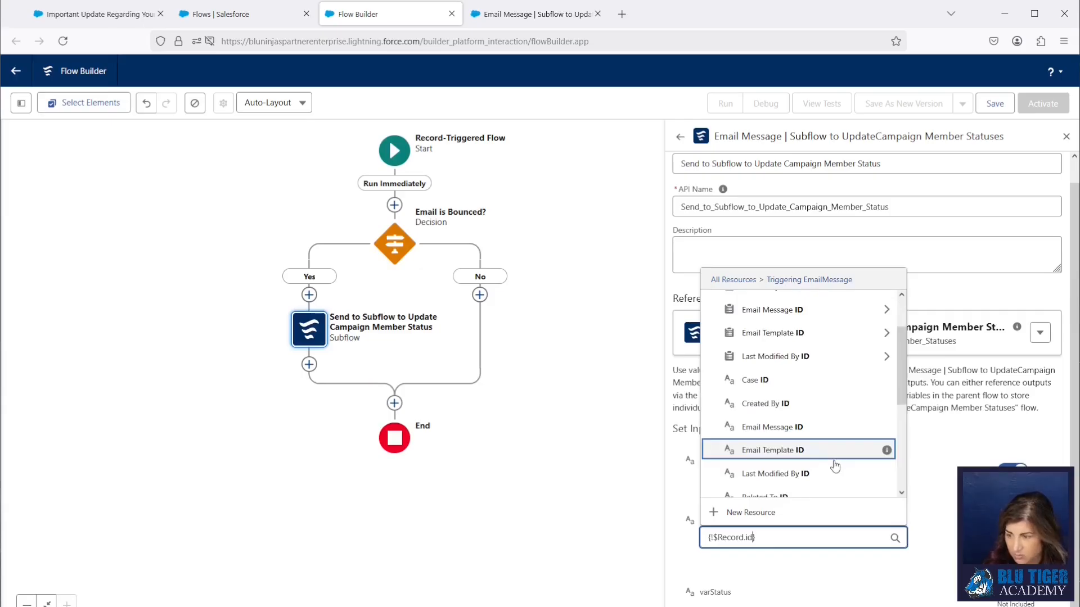
pyautogui.scroll(-3, 833, 448)
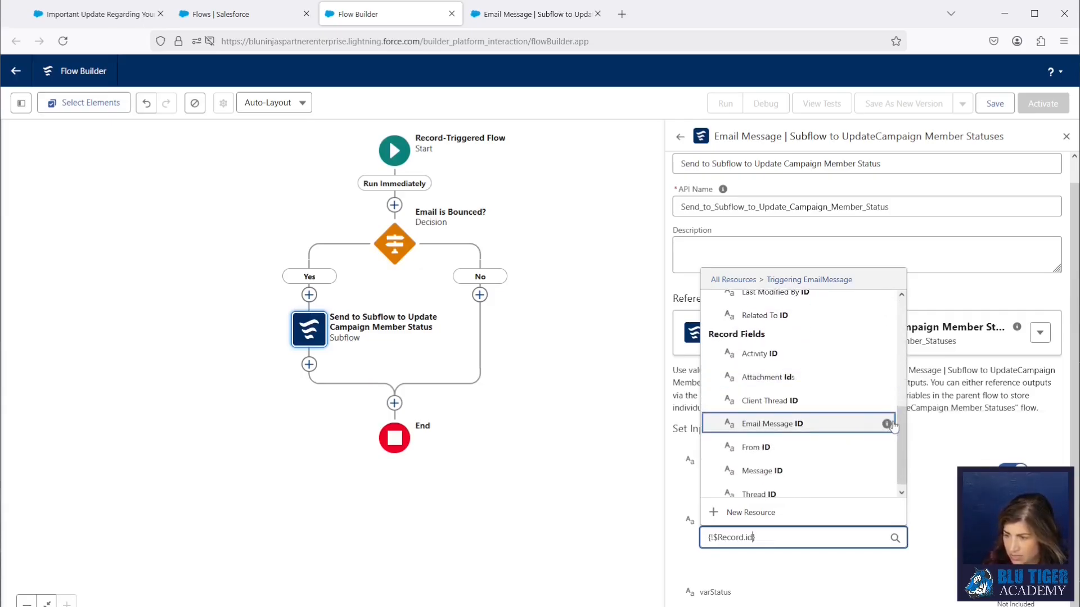
pyautogui.moveTo(887, 426)
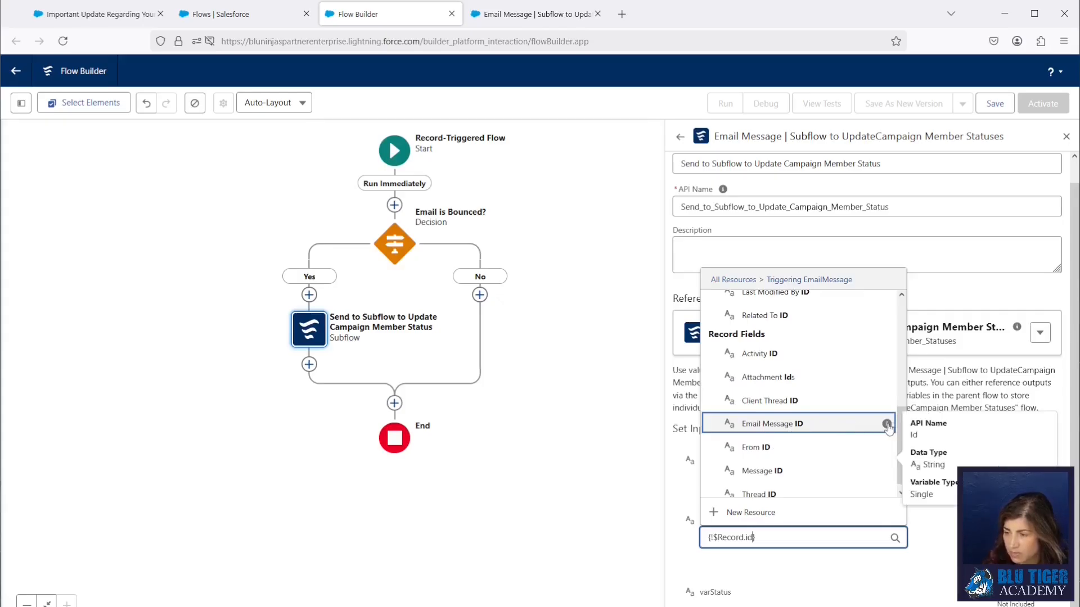
pyautogui.click(843, 426)
# Include the subflow input varStatus and set it to the text value Bounced.
pyautogui.click(1018, 601)
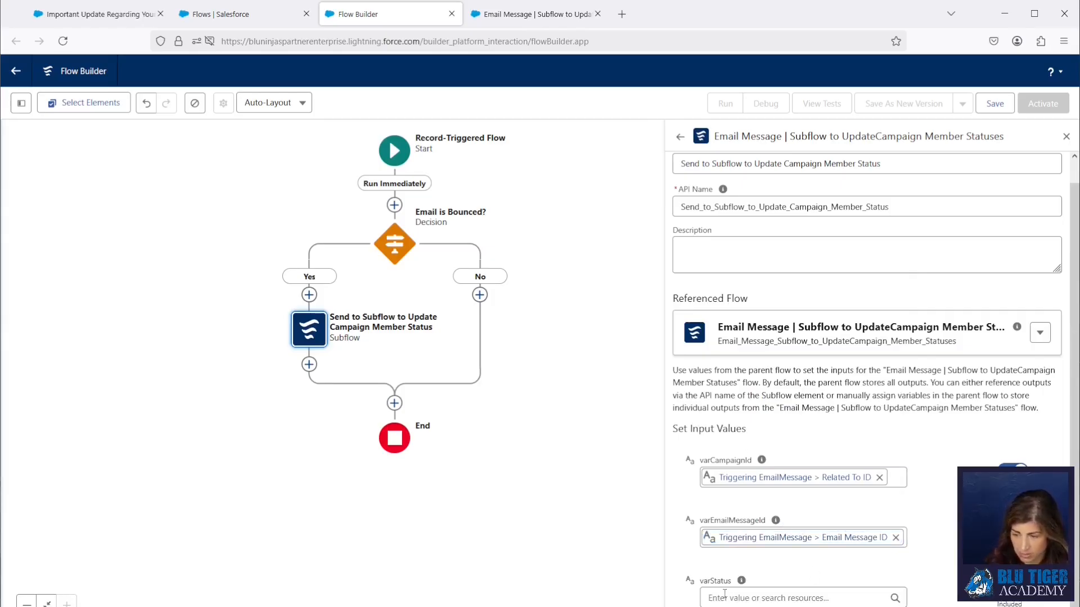
pyautogui.click(727, 594)
pyautogui.write('Bounced')
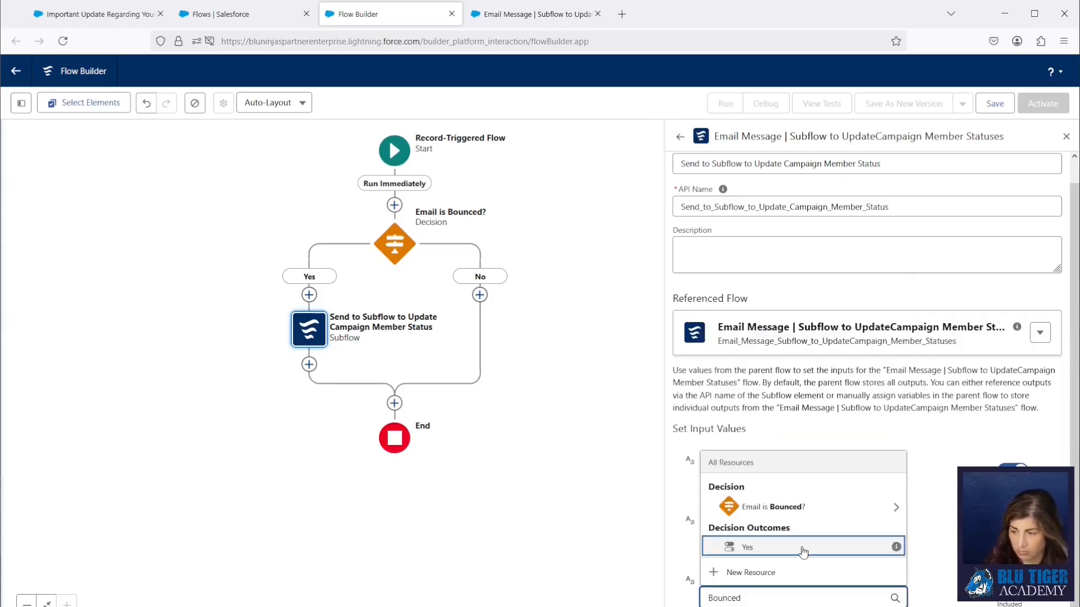
pyautogui.click(735, 447)
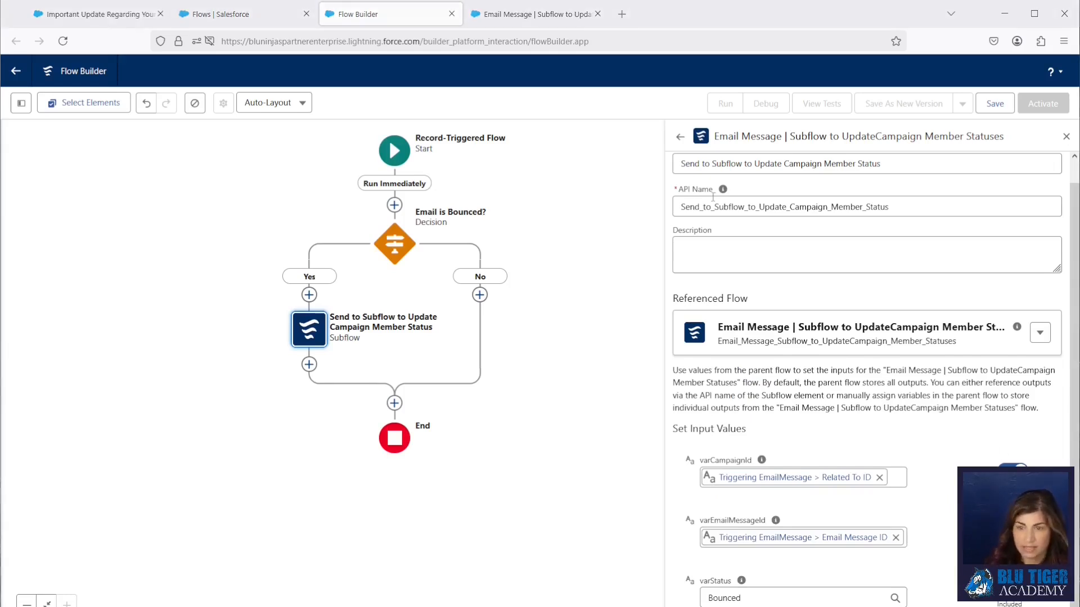
# Start saving the flow with the label Email Message | Created/Updated After Save.
pyautogui.click(995, 103)
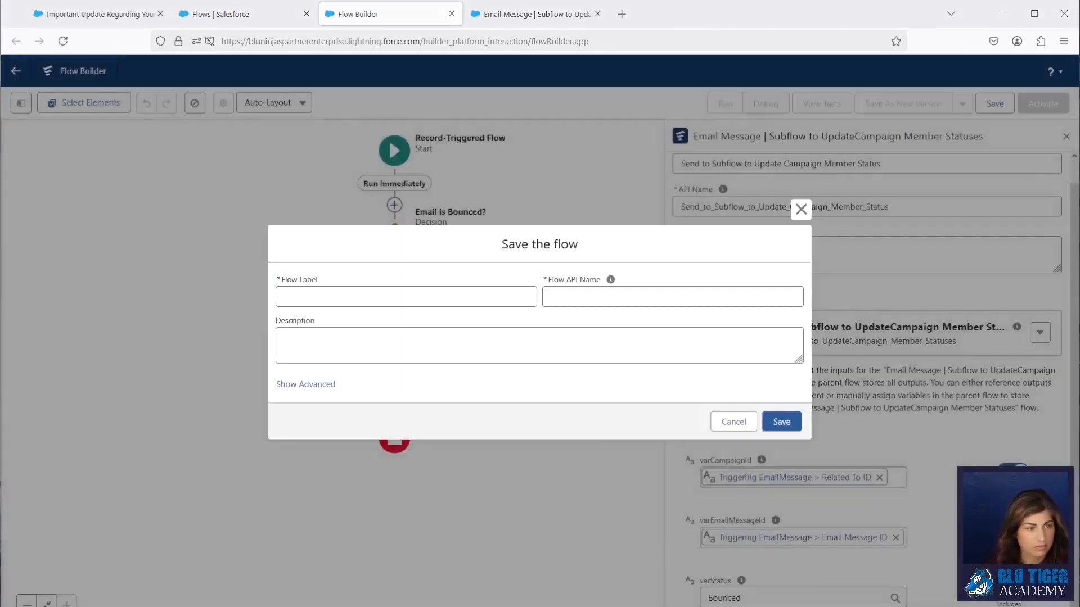
pyautogui.click(446, 297)
pyautogui.hotkey('ctrl', 'v')
pyautogui.hotkey('ctrl', 'v')
pyautogui.hotkey('ctrl', 'z')
pyautogui.click(450, 345)
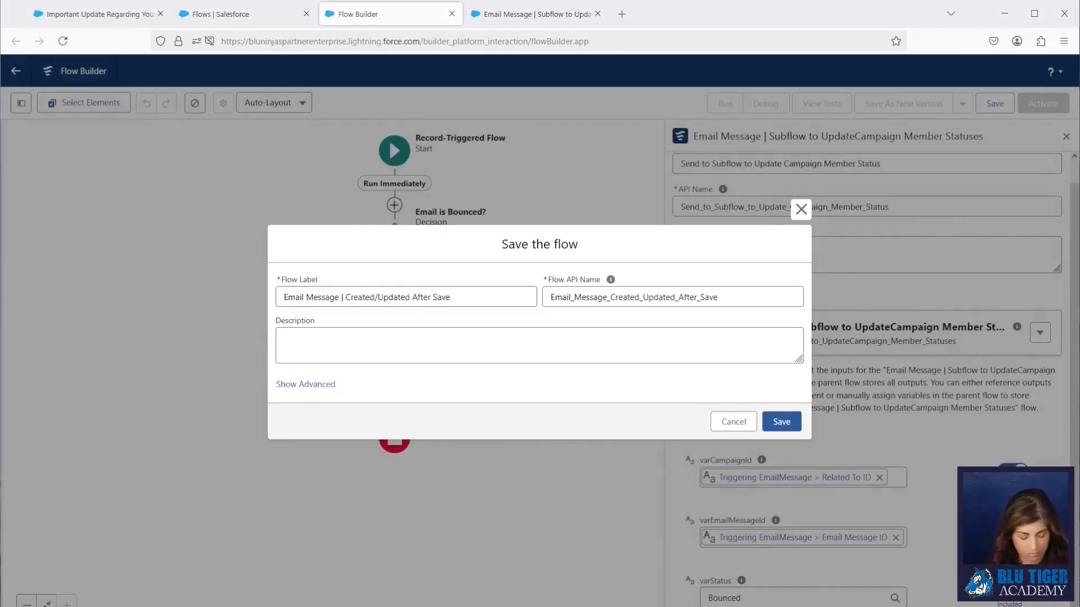
# Describe the flow as controlling created or updated Email Message actions, sending records to the subflow if the email bounced; save and activate.
pyautogui.click(440, 349)
pyautogui.write('This flow controls the actions that occur when an Email Message record is created or updated. It currently sends records to subflow to update the campaign member status if the email bounced.')
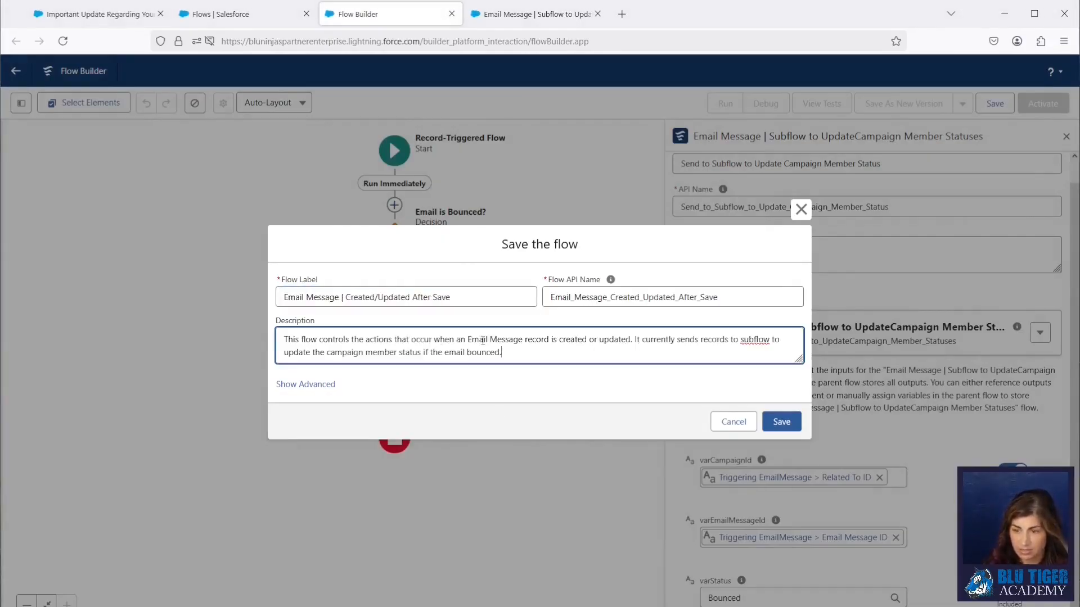
pyautogui.click(781, 422)
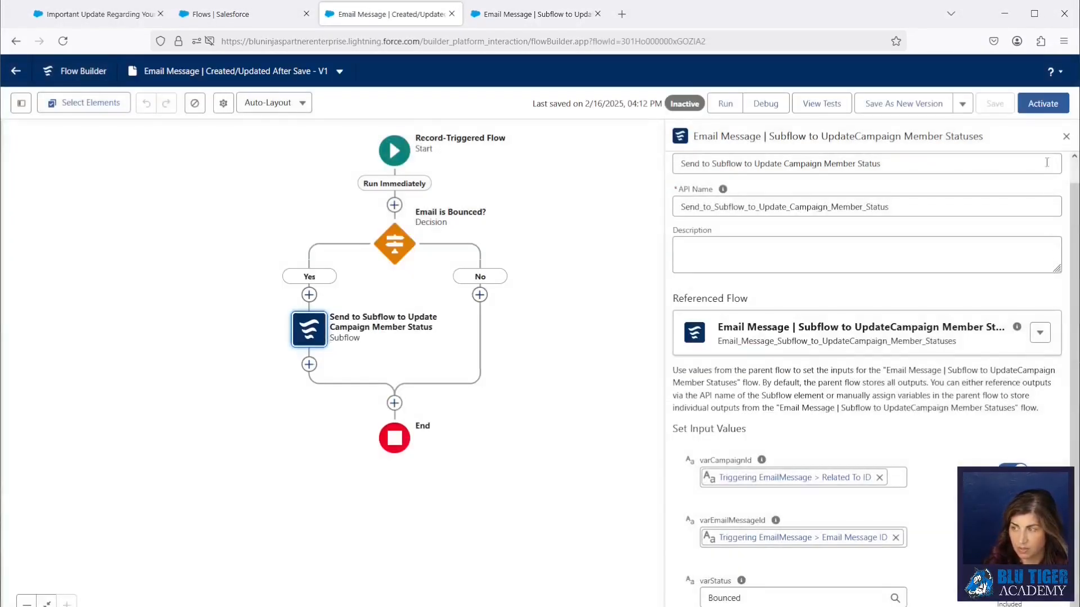
pyautogui.click(1042, 105)
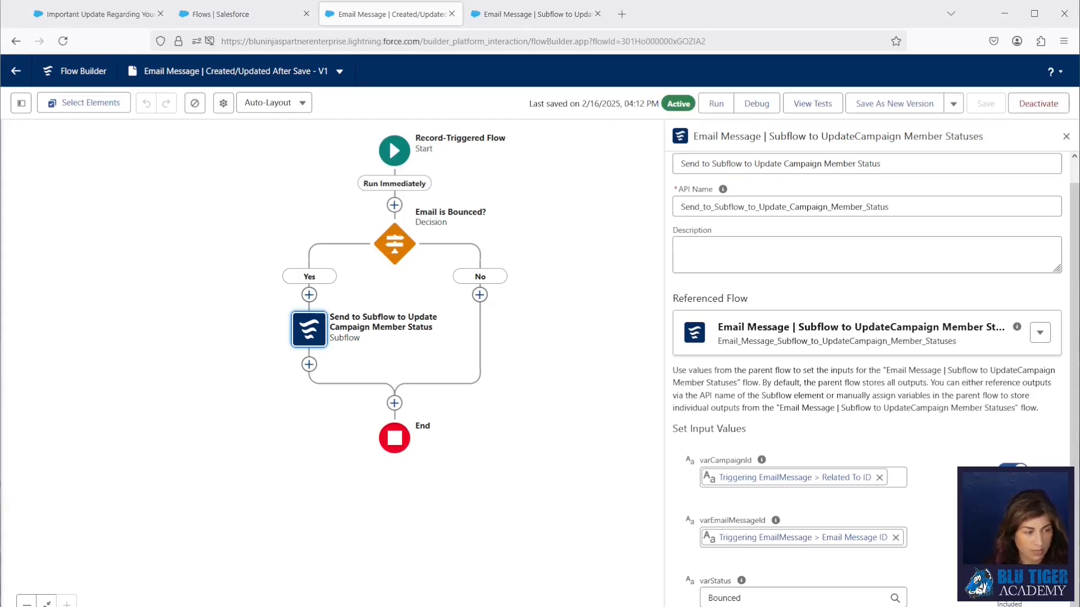
# Return to the Flows setup page and create a new Schedule-Triggered Flow from scratch.
pyautogui.click(243, 17)
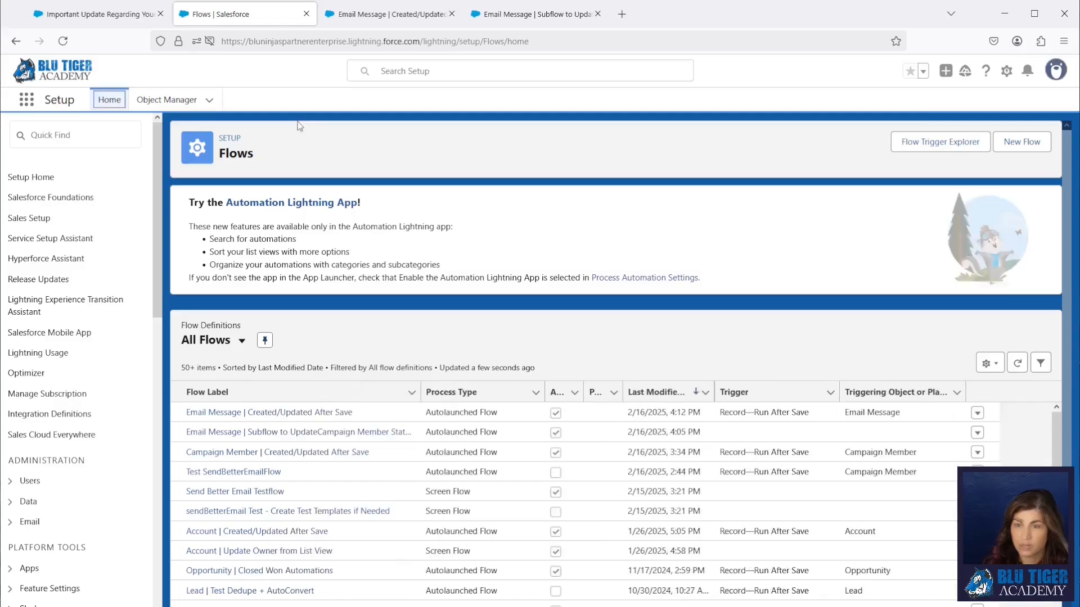
pyautogui.click(1021, 142)
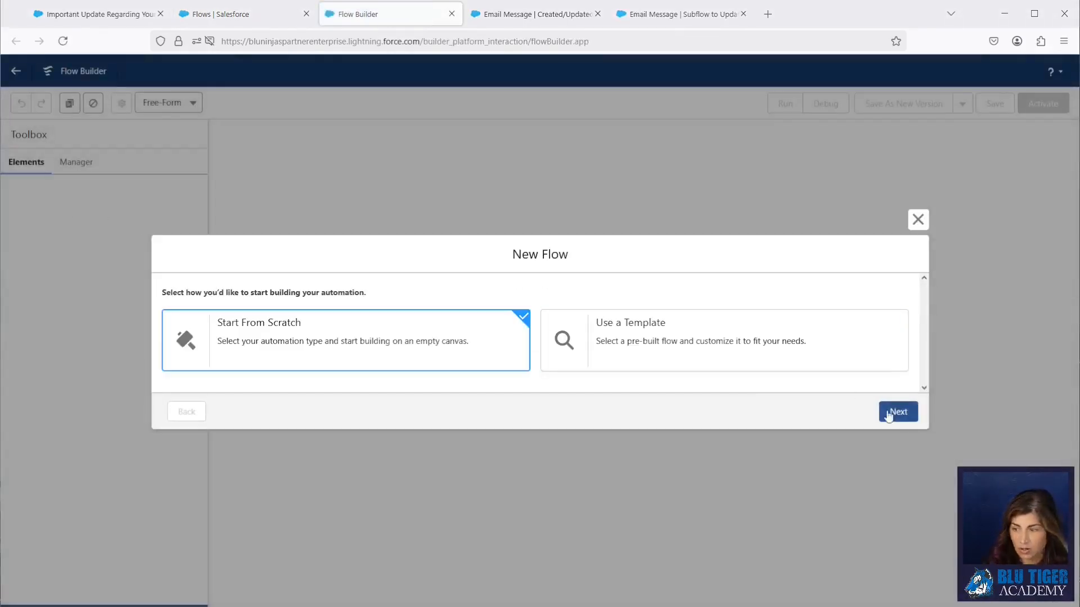
pyautogui.click(909, 415)
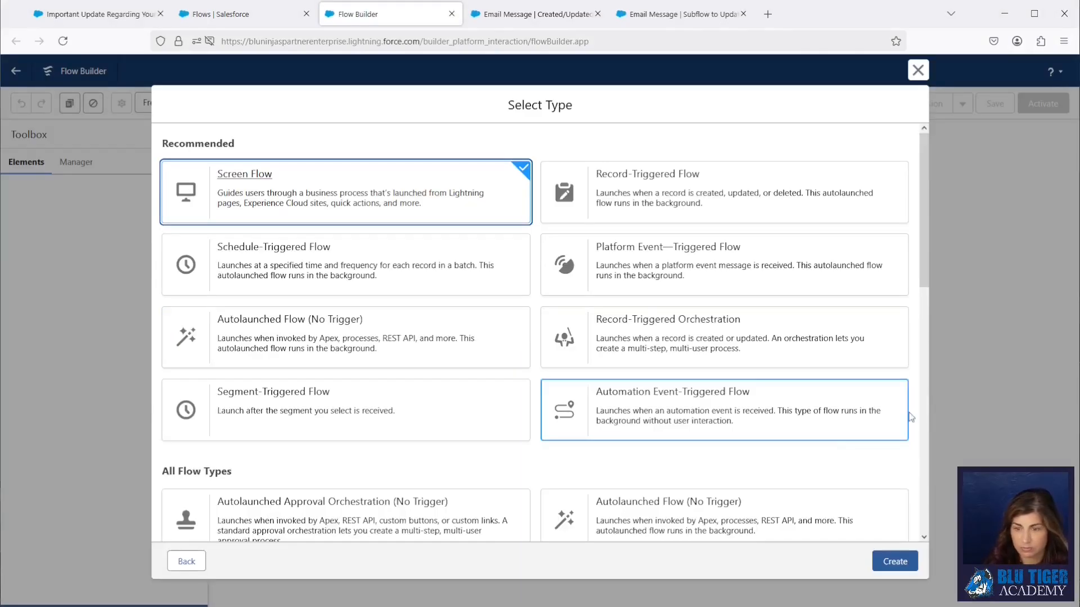
pyautogui.click(378, 277)
pyautogui.click(898, 560)
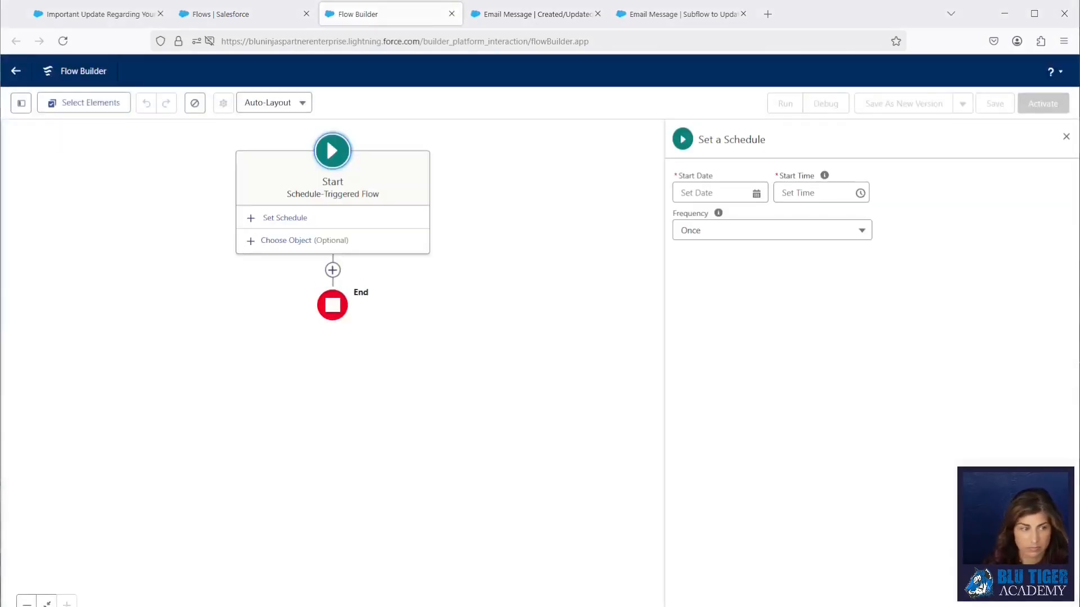
# Schedule the flow to start on Feb 16, 2025 at 4:45 PM.
pyautogui.click(709, 193)
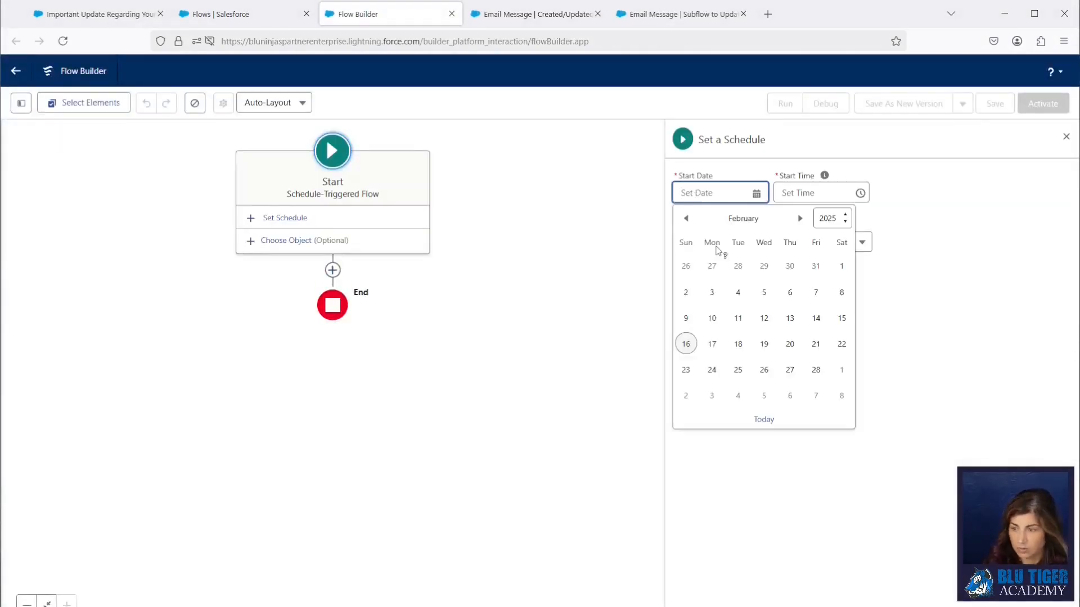
pyautogui.click(685, 344)
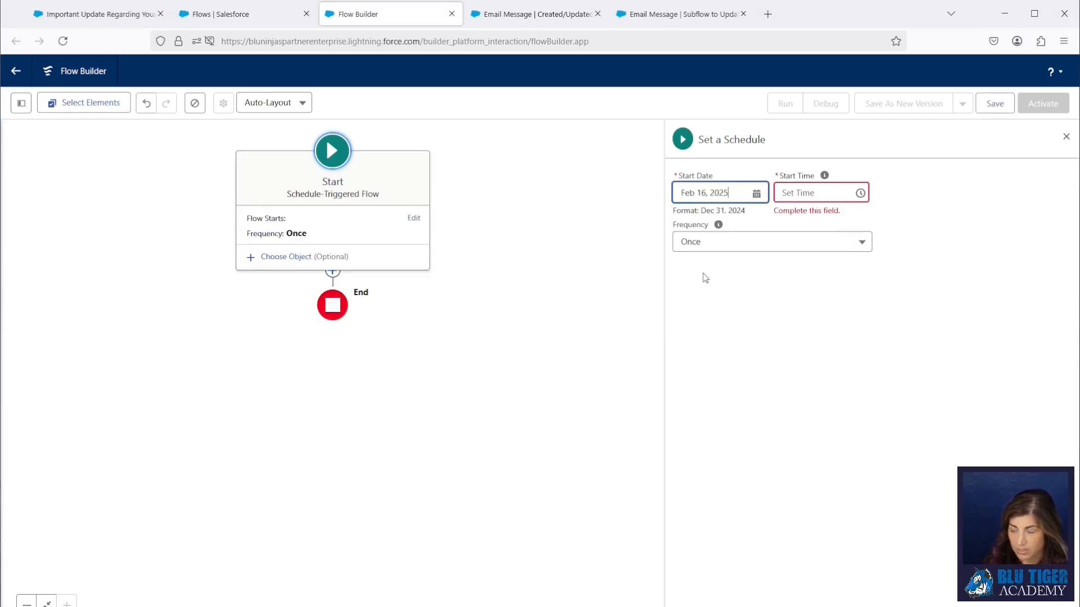
pyautogui.click(796, 194)
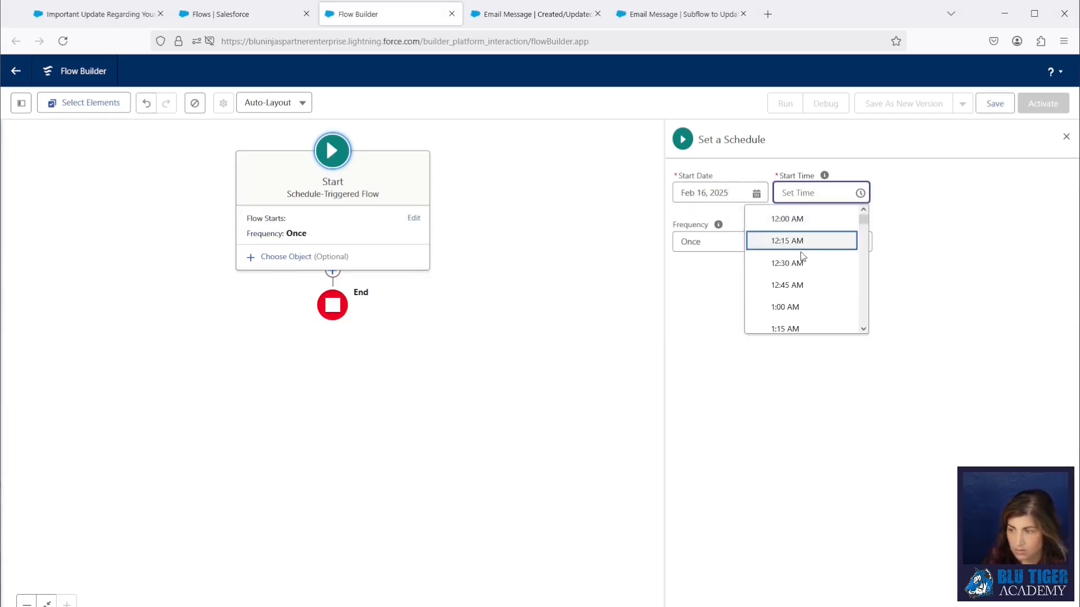
pyautogui.scroll(-5, 801, 253)
pyautogui.scroll(-15, 802, 257)
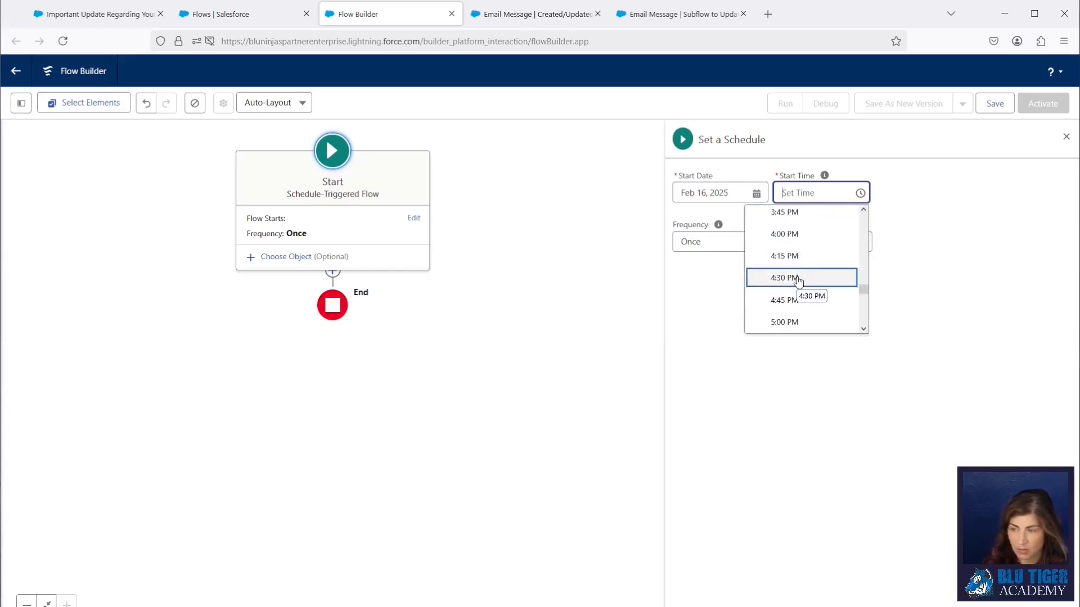
pyautogui.click(798, 299)
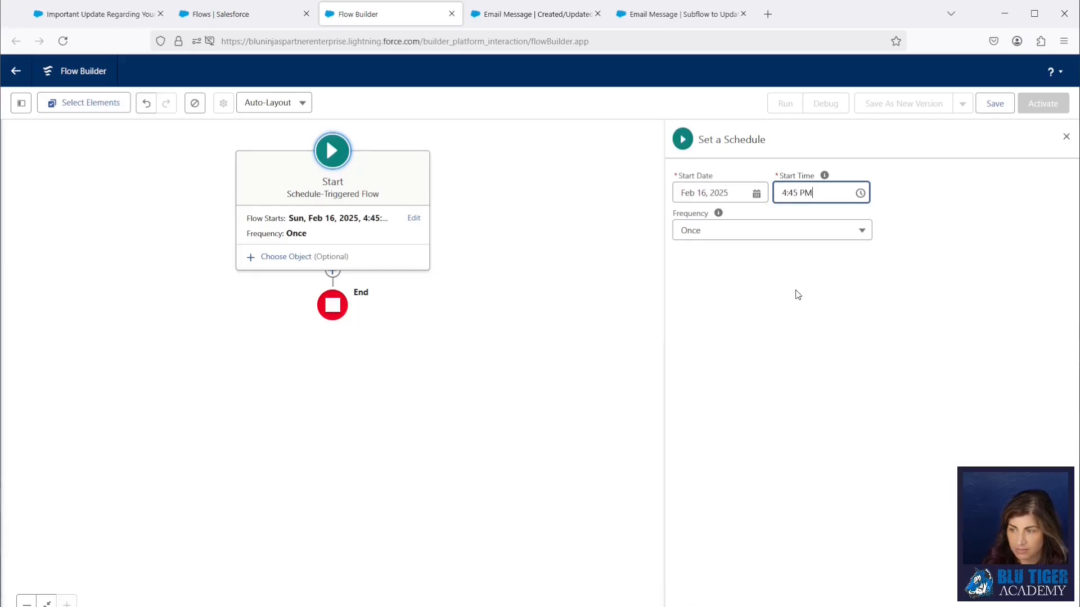
# Choose Email Message as the object whose records the scheduled flow runs on.
pyautogui.click(268, 260)
pyautogui.click(626, 227)
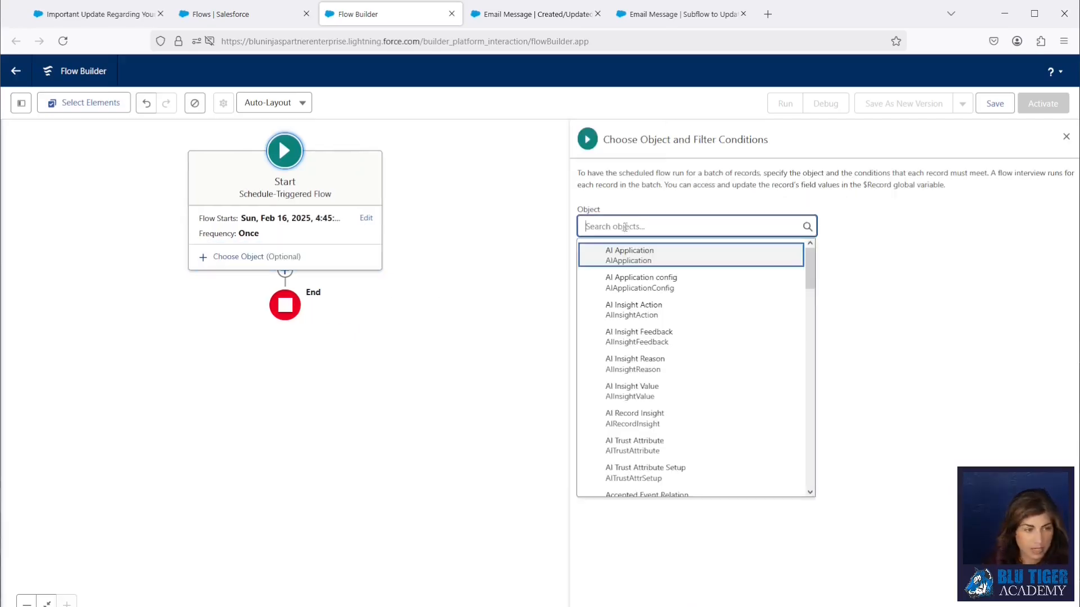
pyautogui.write('email mess')
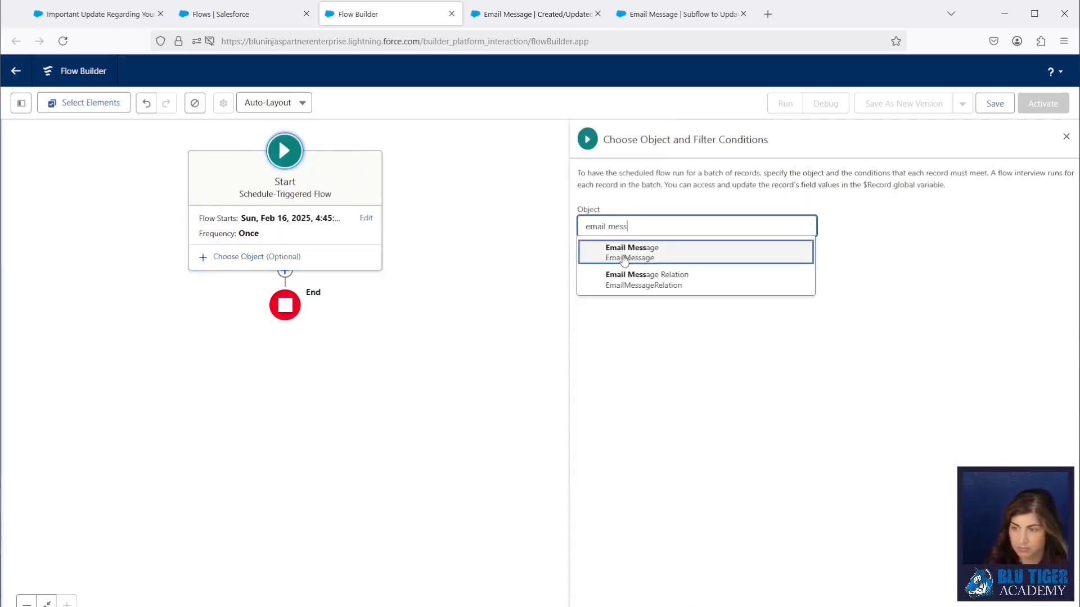
pyautogui.click(626, 264)
# Filter the Email Message records to those where First_Opened_Date_Yesterday__c equals the global constant True.
pyautogui.click(627, 325)
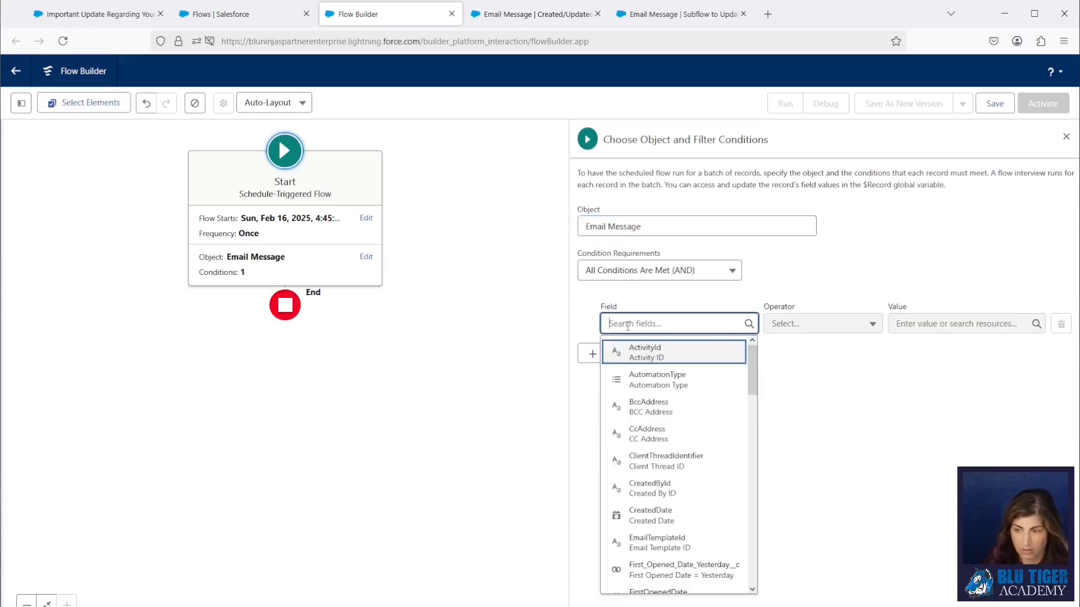
pyautogui.write('first')
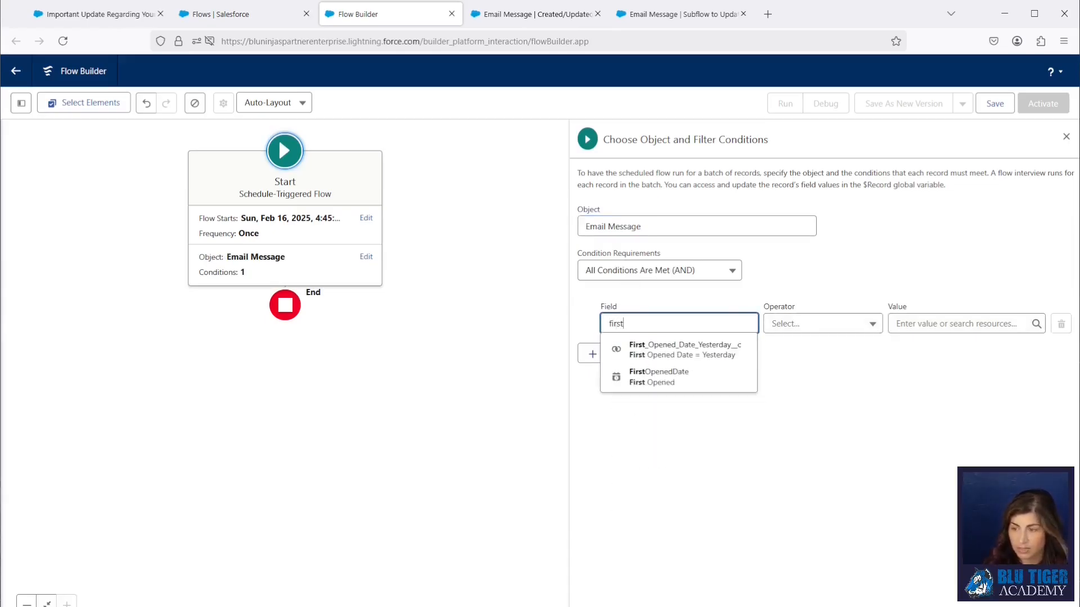
pyautogui.click(698, 356)
pyautogui.click(698, 356)
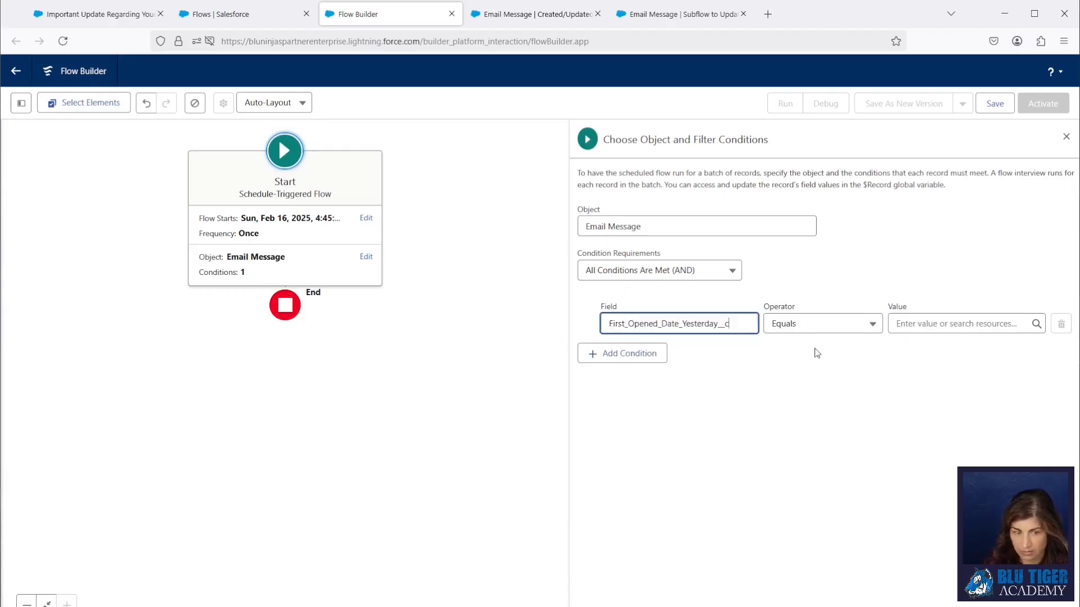
pyautogui.click(920, 324)
pyautogui.write('tru')
pyautogui.write('e')
pyautogui.click(954, 375)
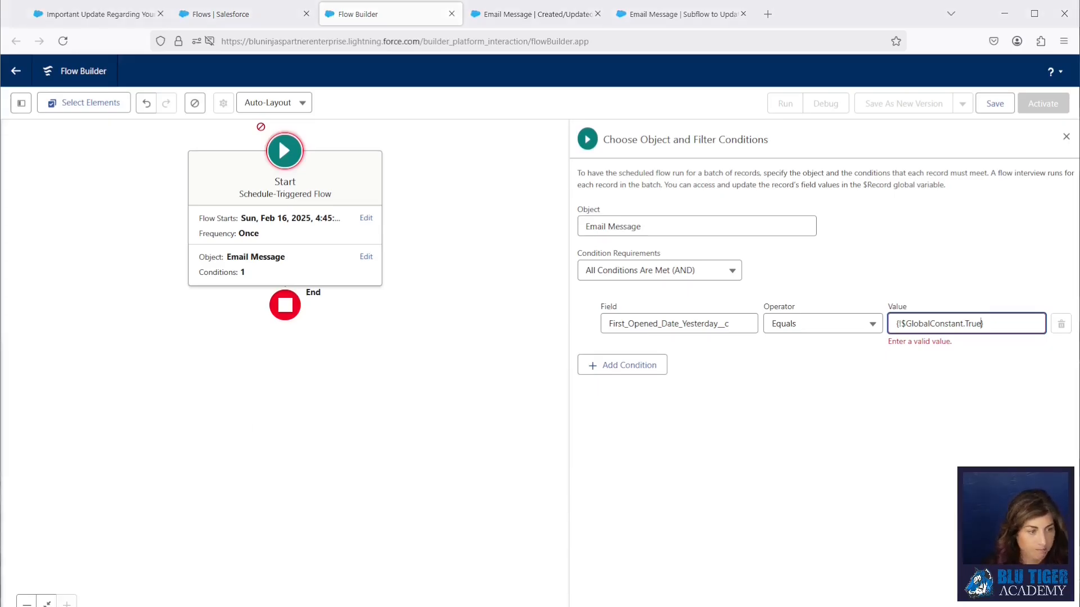
pyautogui.click(255, 416)
pyautogui.click(248, 303)
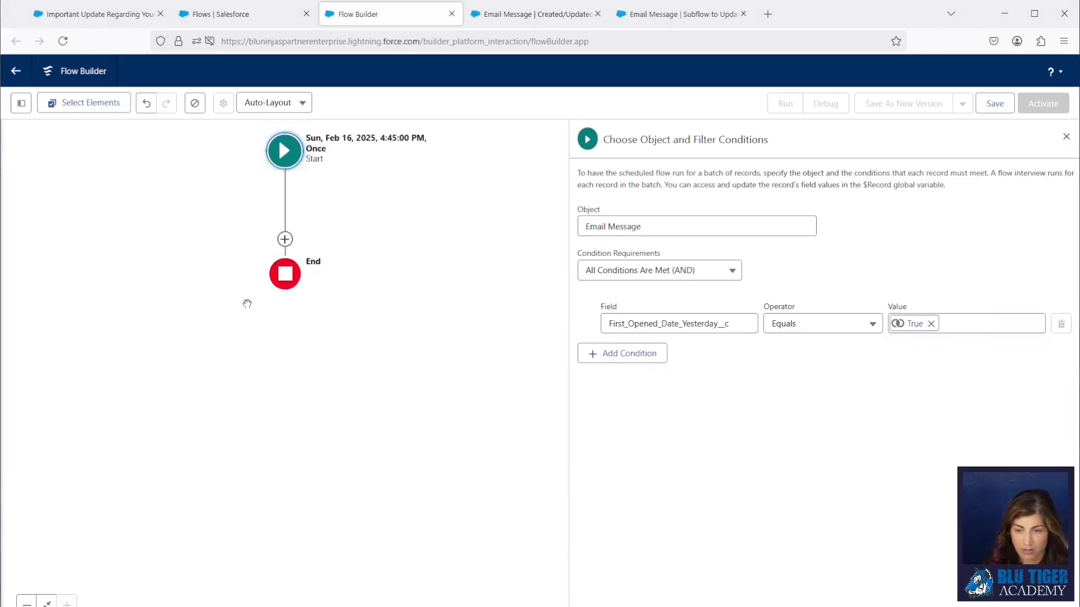
# Add a Decision element after Start with the label "RelatedToId to be a Campaign?".
pyautogui.click(285, 185)
pyautogui.click(231, 381)
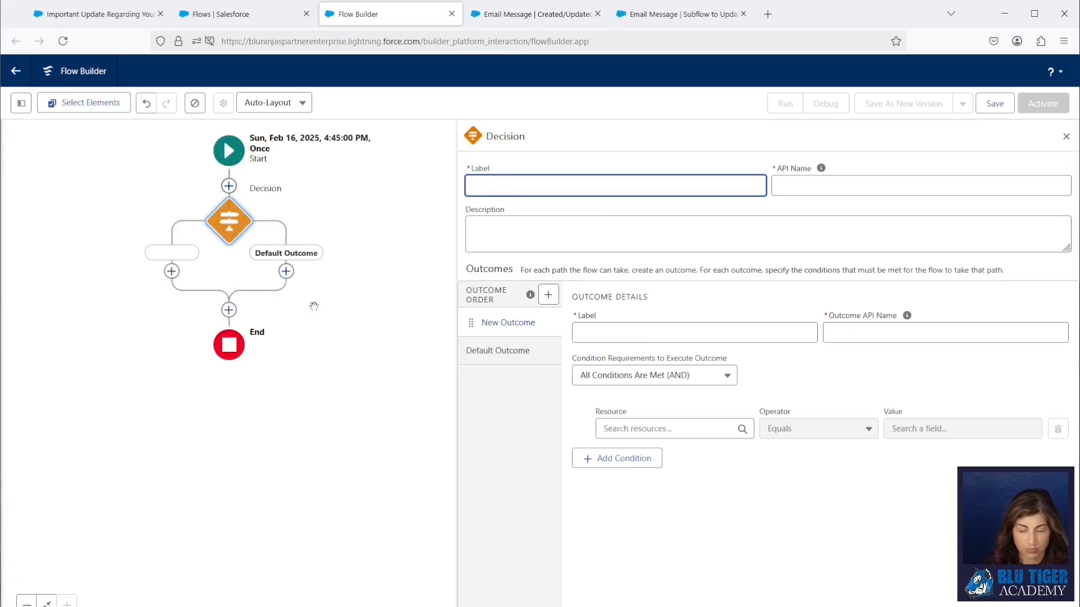
pyautogui.write('REl')
pyautogui.press('BackSpace')
pyautogui.press('BackSpace')
pyautogui.press('BackSpace')
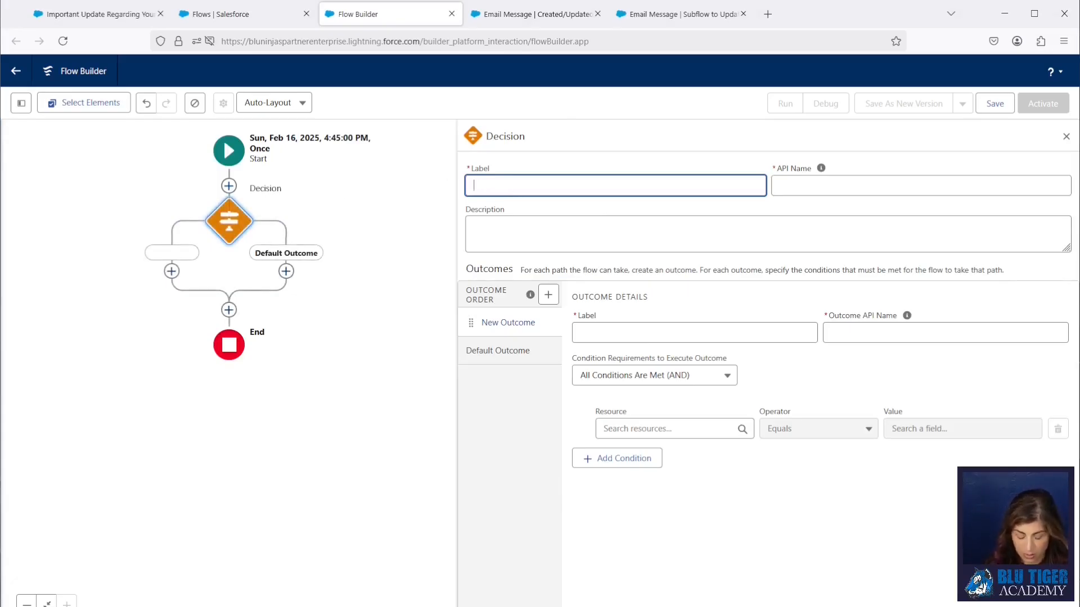
pyautogui.write('RelatedTo')
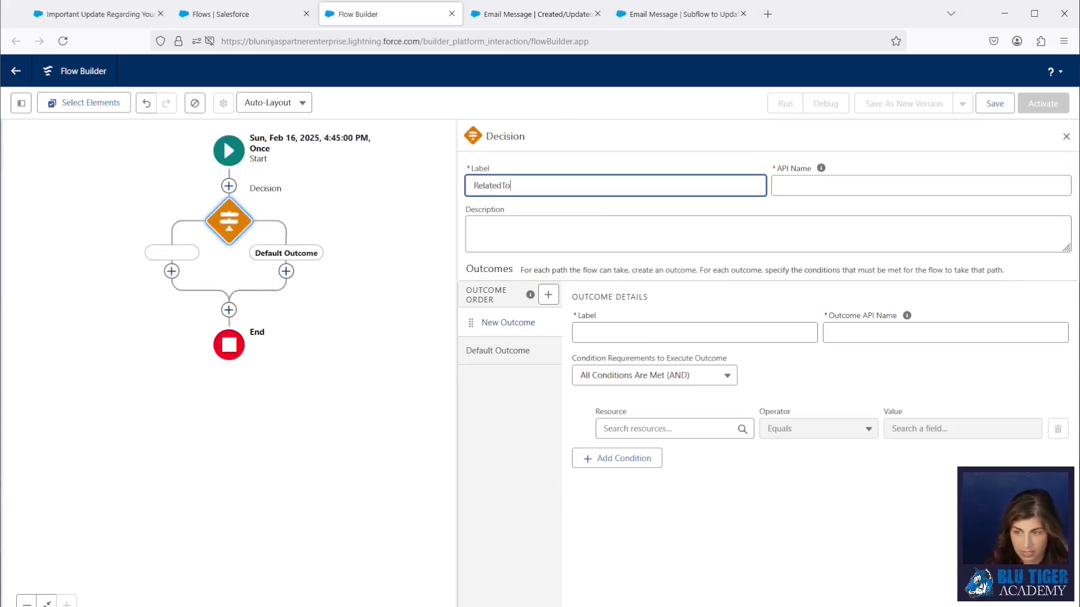
pyautogui.write('ld to be a ')
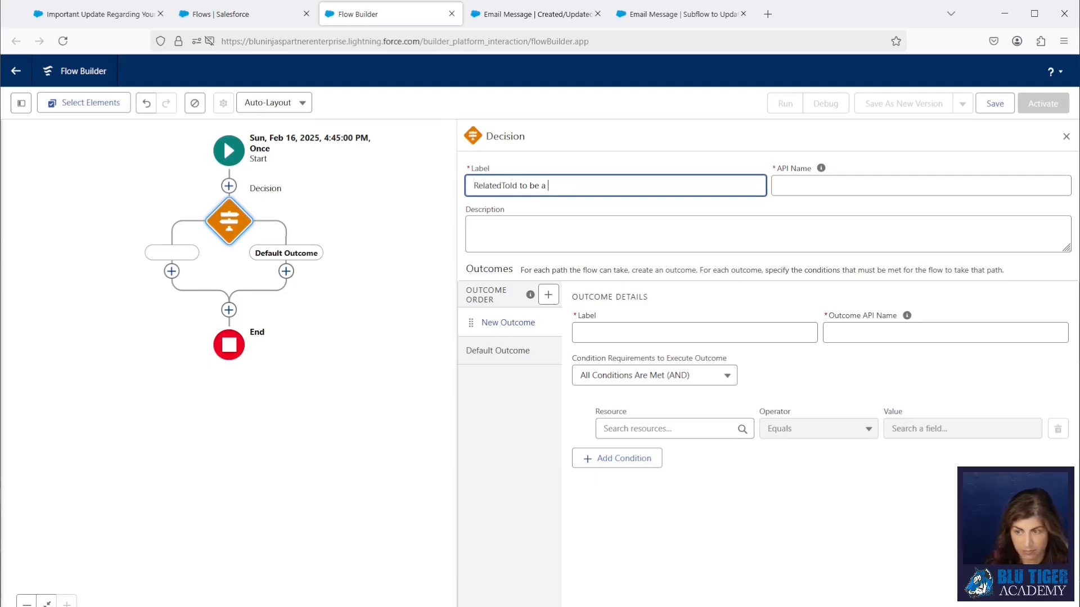
pyautogui.write('Campaign?')
pyautogui.press('Tab')
# Label the decision's first outcome Yes and use the triggering EmailMessage's Related To ID as its condition resource.
pyautogui.click(622, 335)
pyautogui.write('Yes')
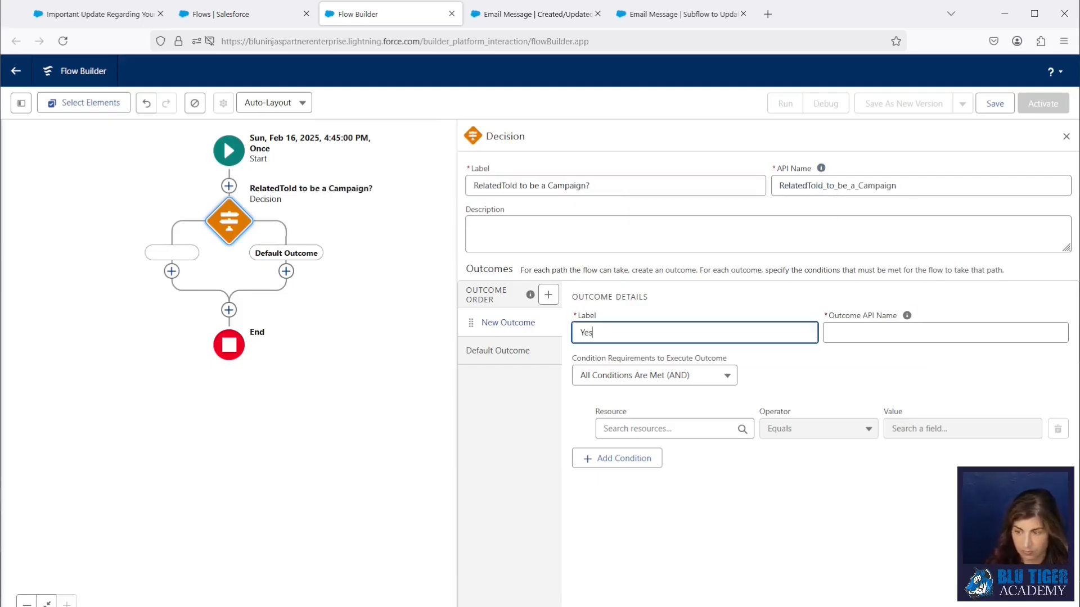
pyautogui.click(649, 430)
pyautogui.write('re')
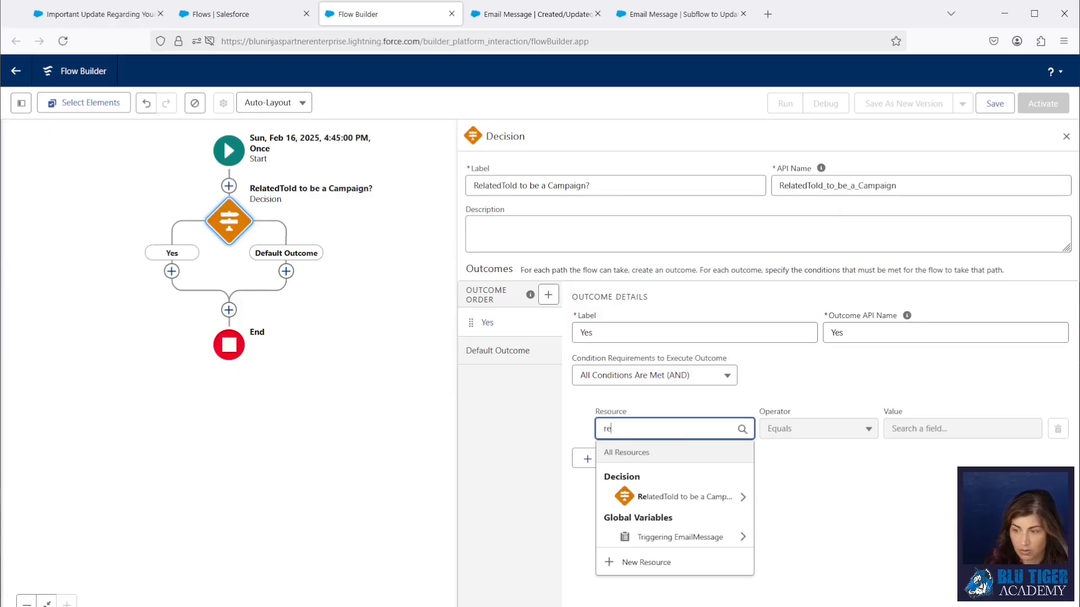
pyautogui.click(662, 537)
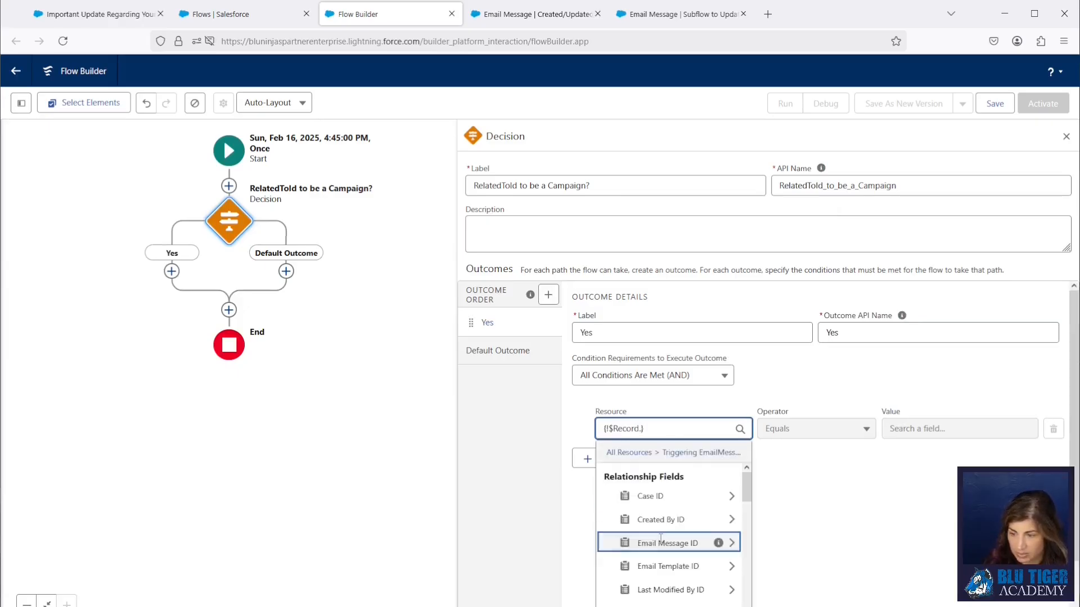
pyautogui.write('relat')
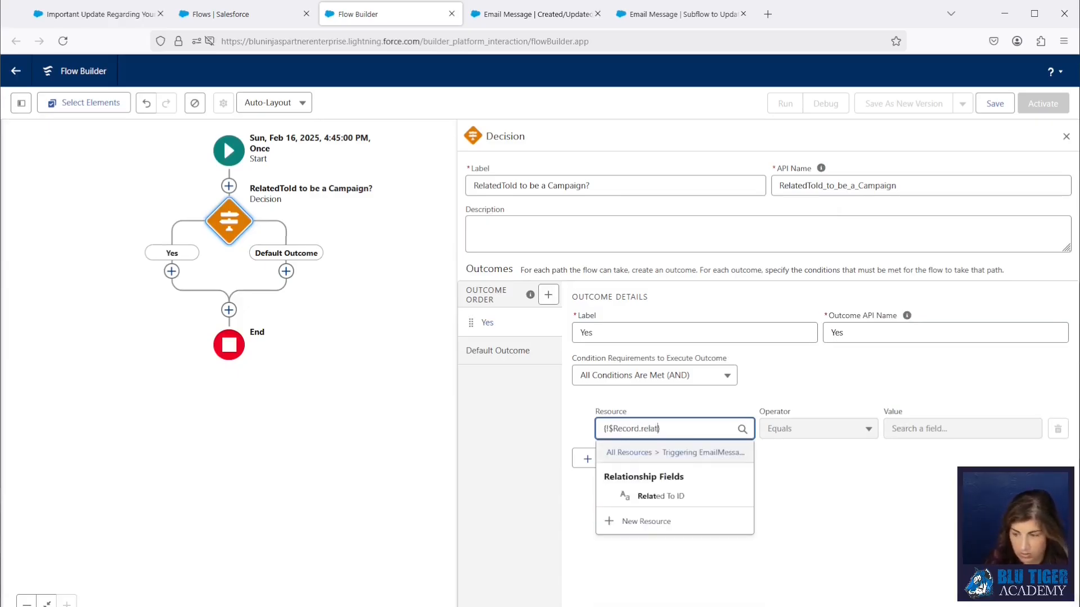
pyautogui.click(662, 497)
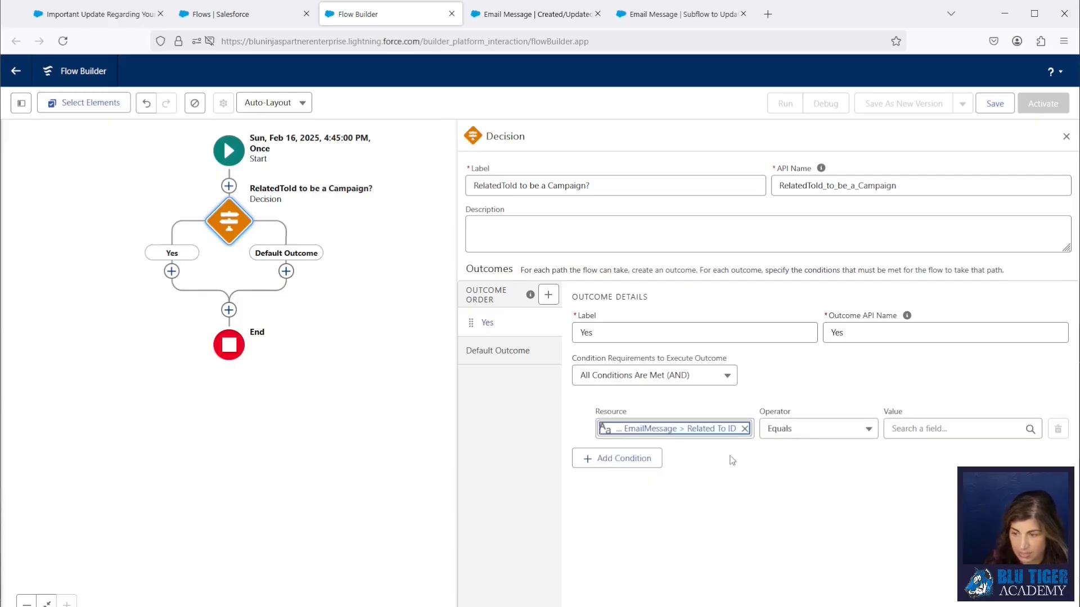
# Make the Yes condition check that the Related To ID starts with 701.
pyautogui.click(812, 431)
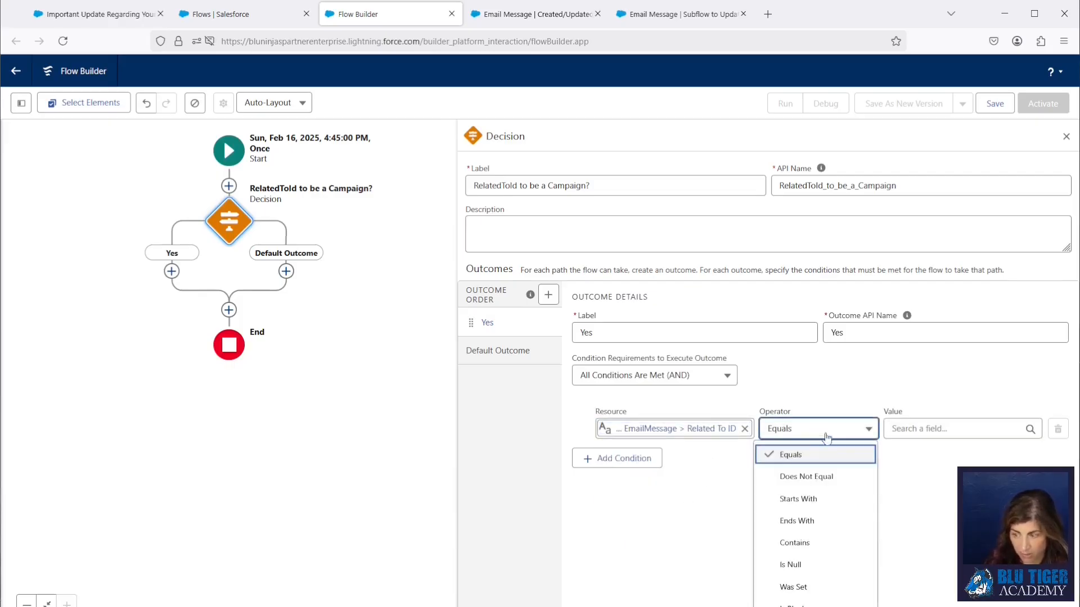
pyautogui.click(798, 494)
pyautogui.click(924, 429)
pyautogui.write('701')
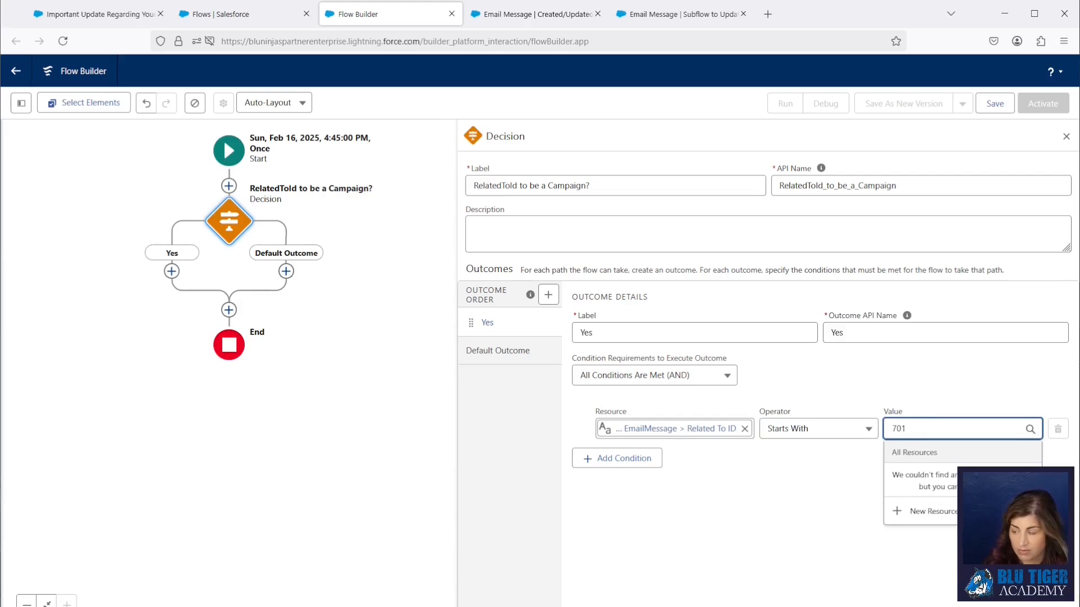
pyautogui.click(906, 397)
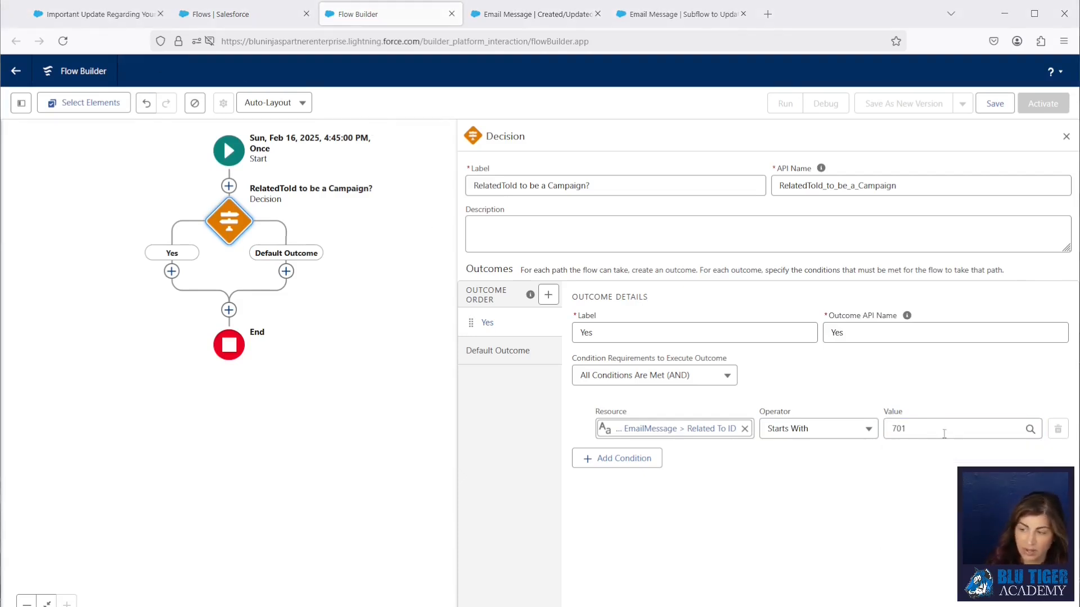
pyautogui.moveTo(935, 430); pyautogui.dragTo(890, 430)
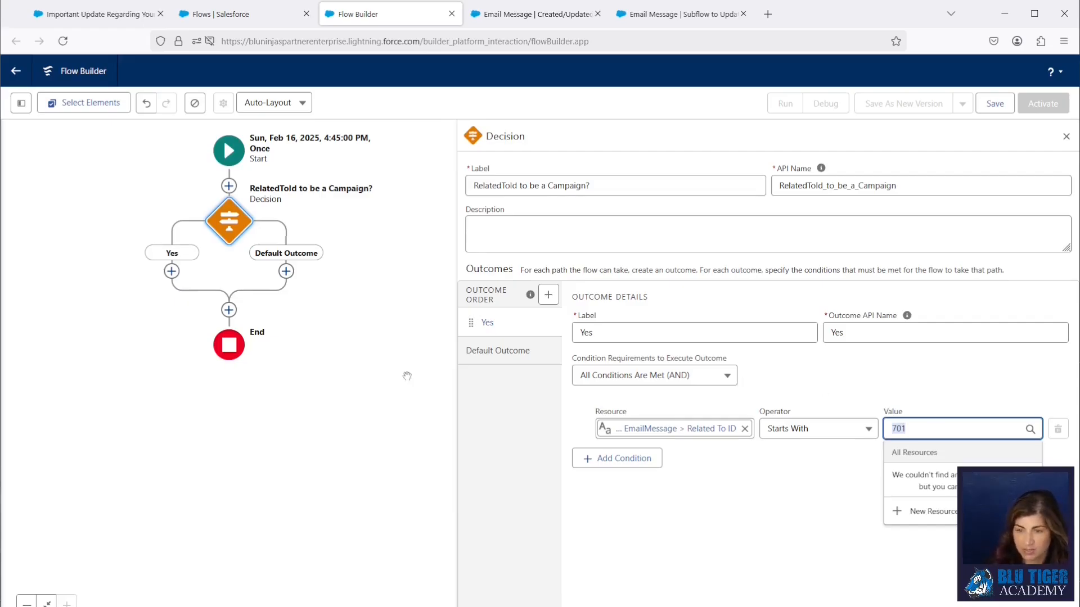
# Rename the decision's default outcome to No and return to the Yes outcome details.
pyautogui.click(506, 351)
pyautogui.write('No')
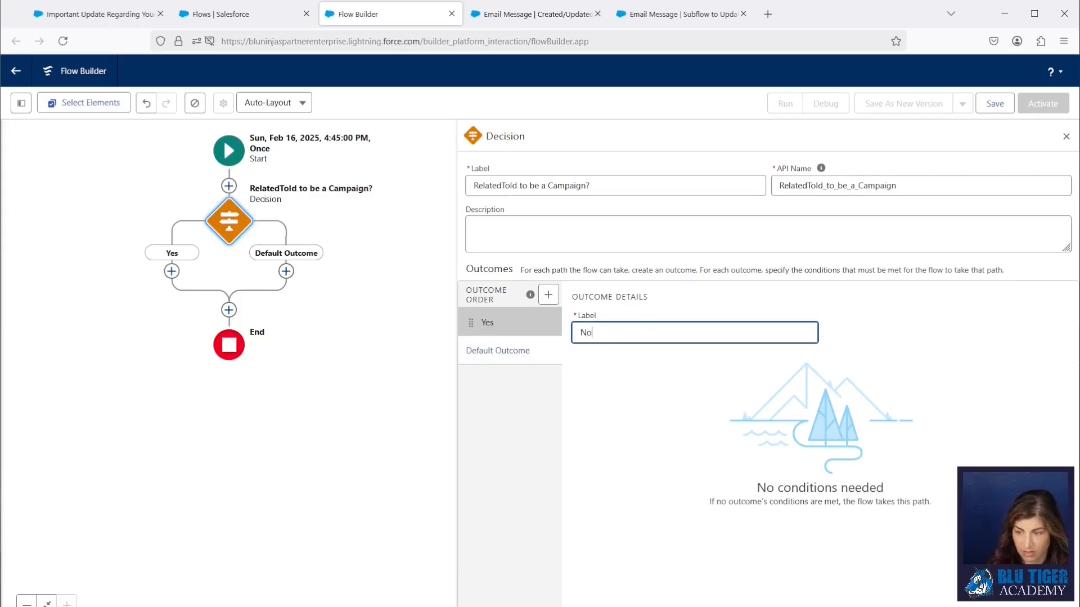
pyautogui.click(487, 323)
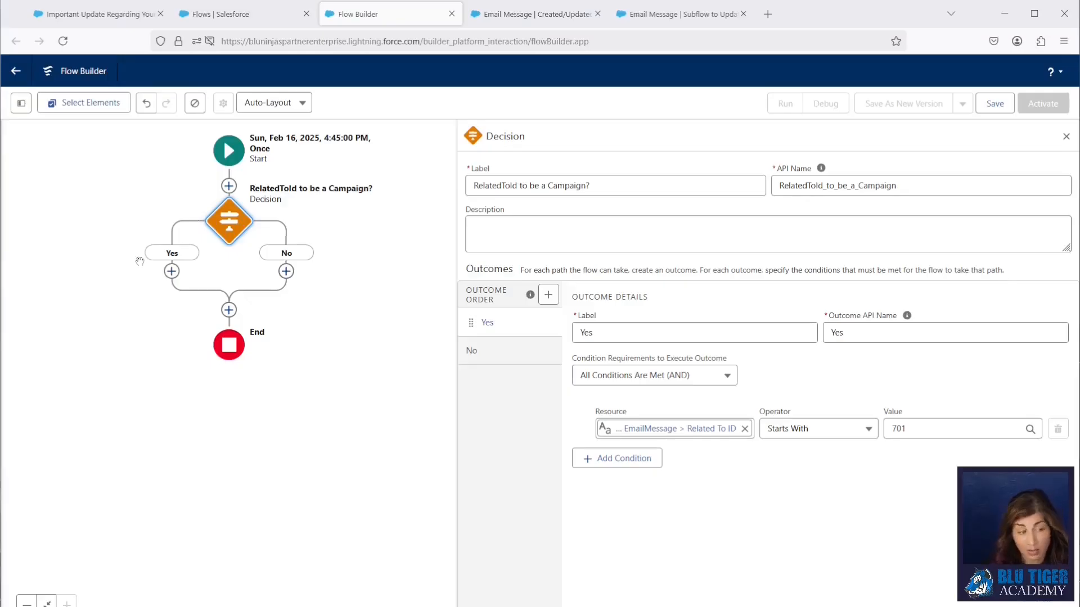
# Add the Email Message | Subflow to UpdateCampaign Member Statuses flow on the Yes path, labelled "Send to Subflow to UpdateCampaign Member Statuses".
pyautogui.click(171, 271)
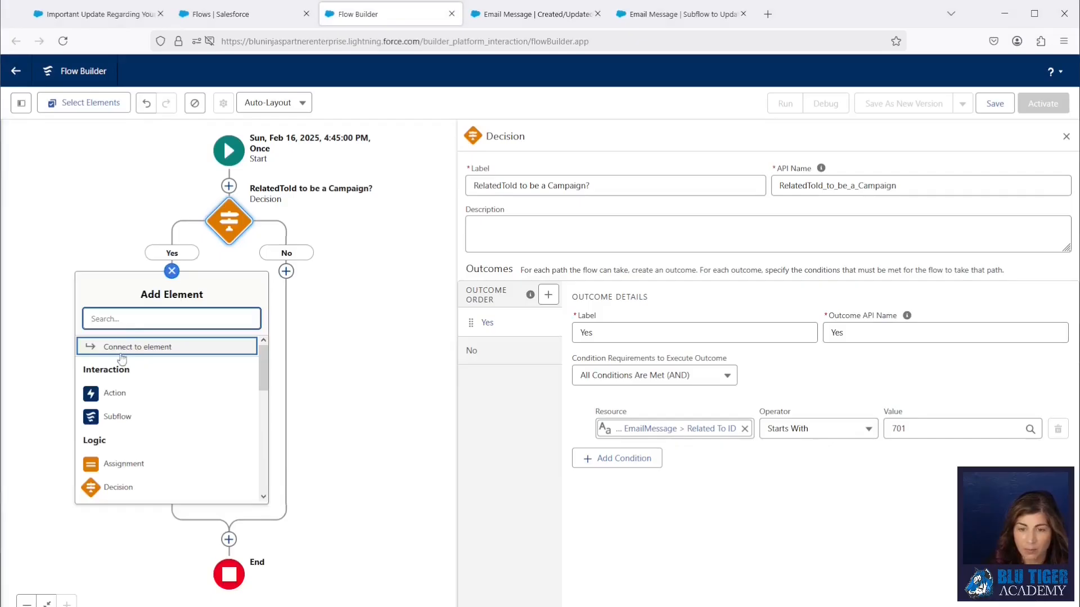
pyautogui.click(115, 427)
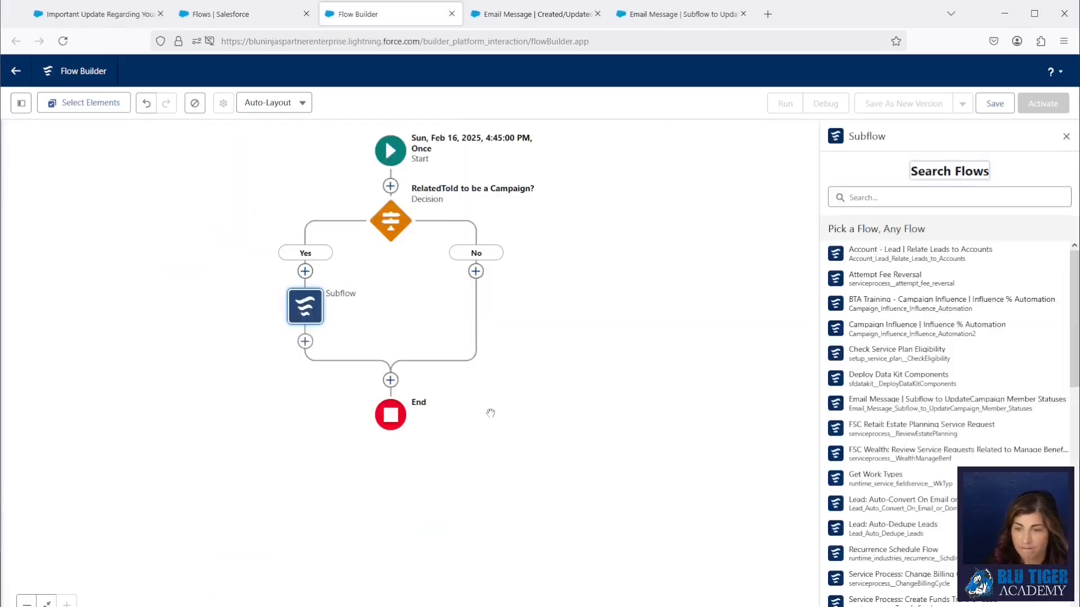
pyautogui.click(873, 406)
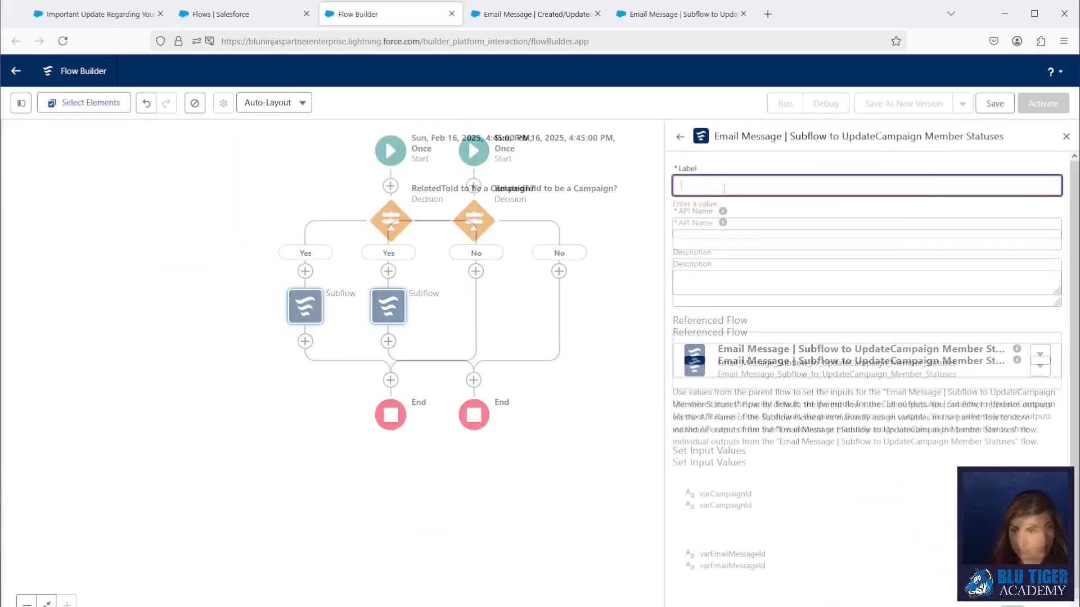
pyautogui.write('Subflow to UpdateCampaign Member Statuses')
pyautogui.write('Send to')
pyautogui.scroll(-1, 851, 425)
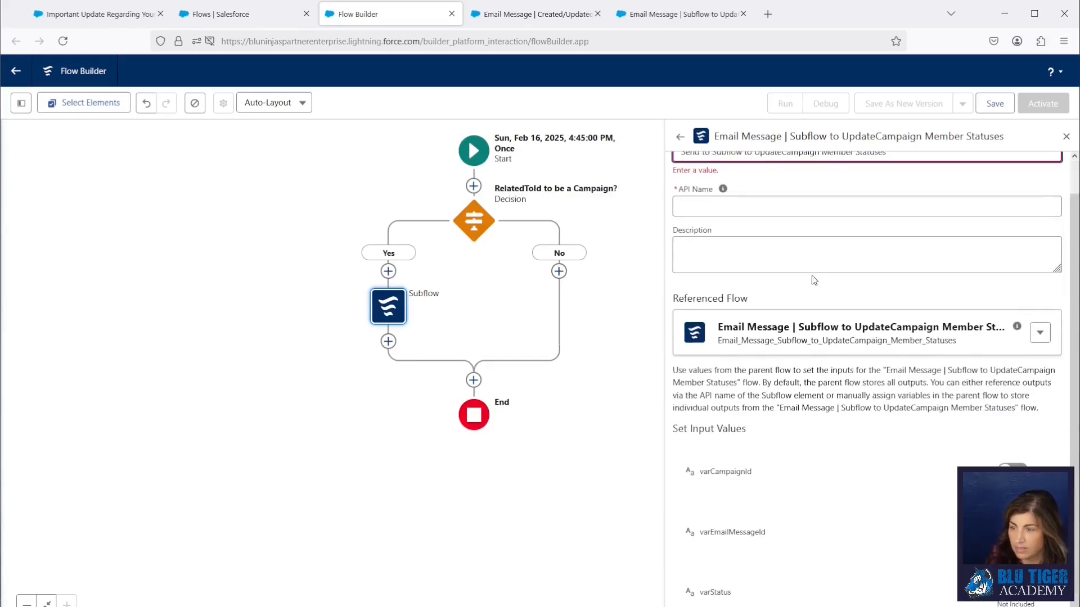
pyautogui.click(804, 209)
# Include the subflow's varCampaignId input and set it to the triggering EmailMessage's Related To ID.
pyautogui.click(1012, 468)
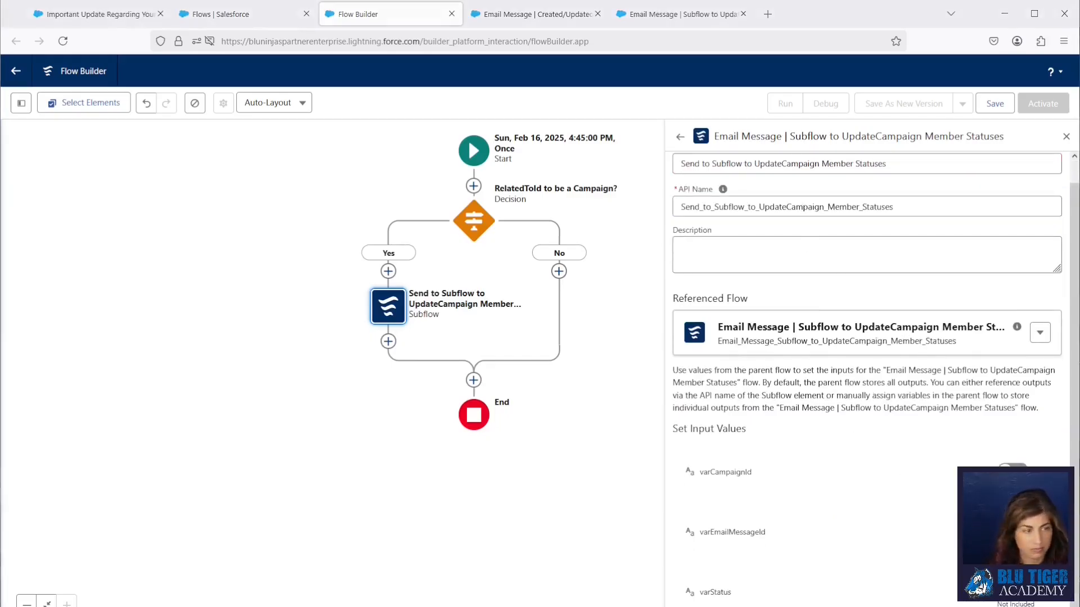
pyautogui.click(776, 480)
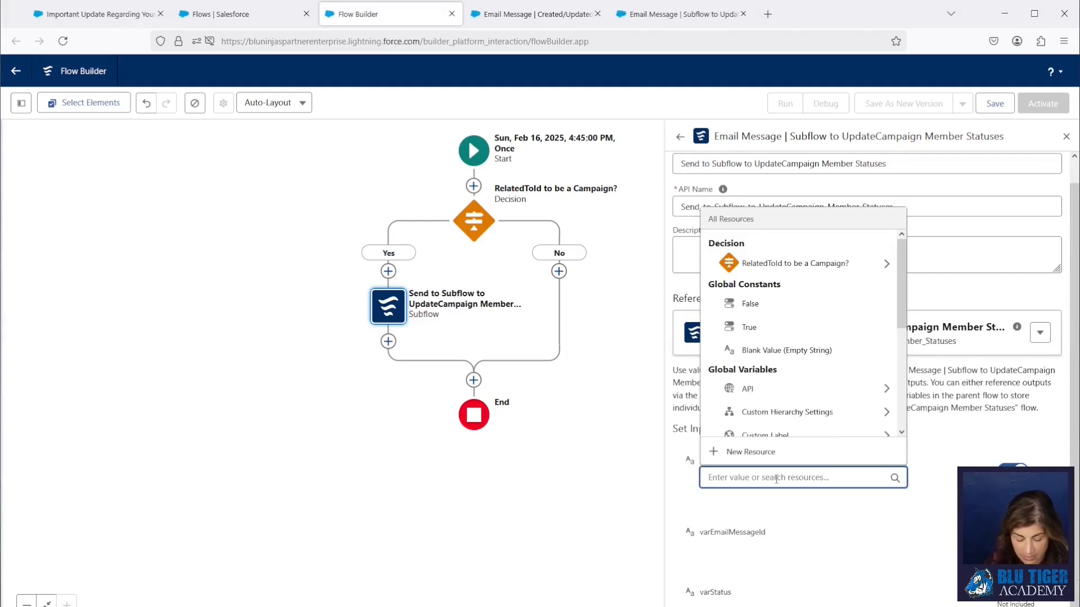
pyautogui.write('re')
pyautogui.click(798, 426)
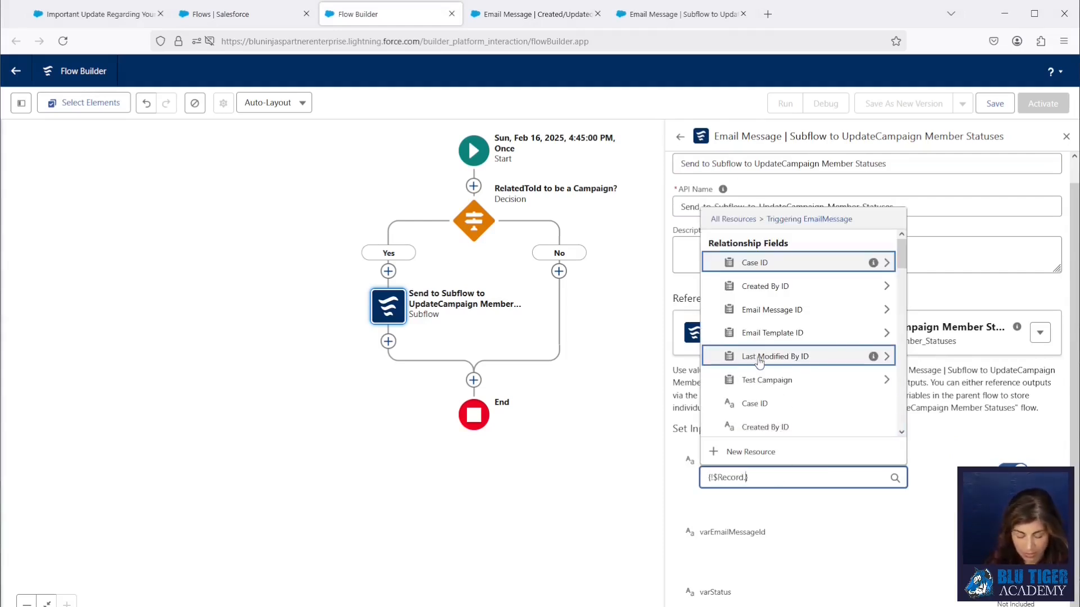
pyautogui.write('rel')
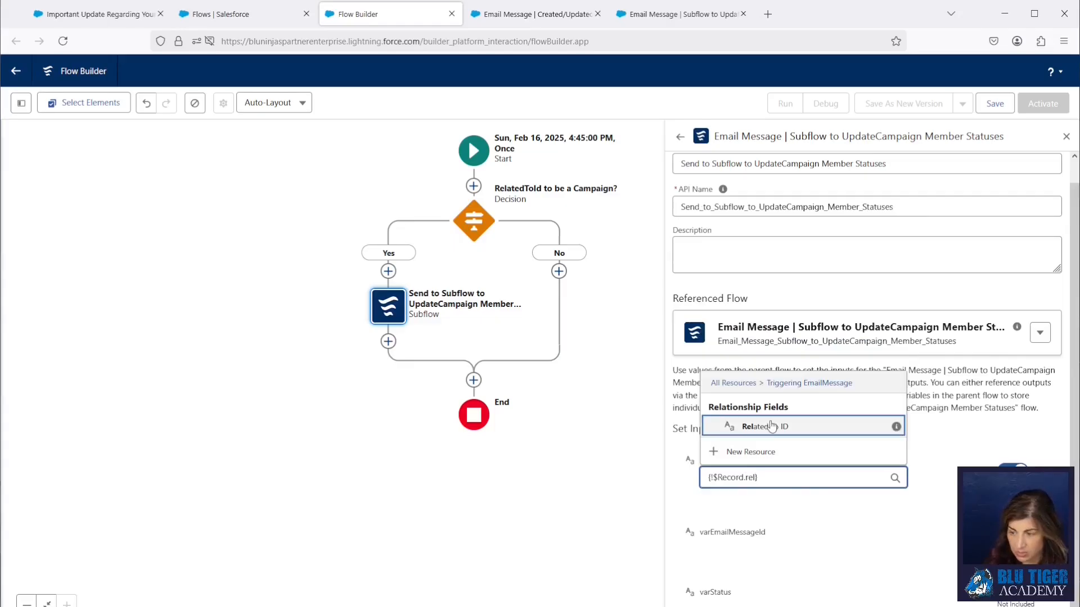
pyautogui.click(772, 426)
# Set the subflow's varEmailMessageId input to the triggering EmailMessage's Email Message ID.
pyautogui.click(779, 537)
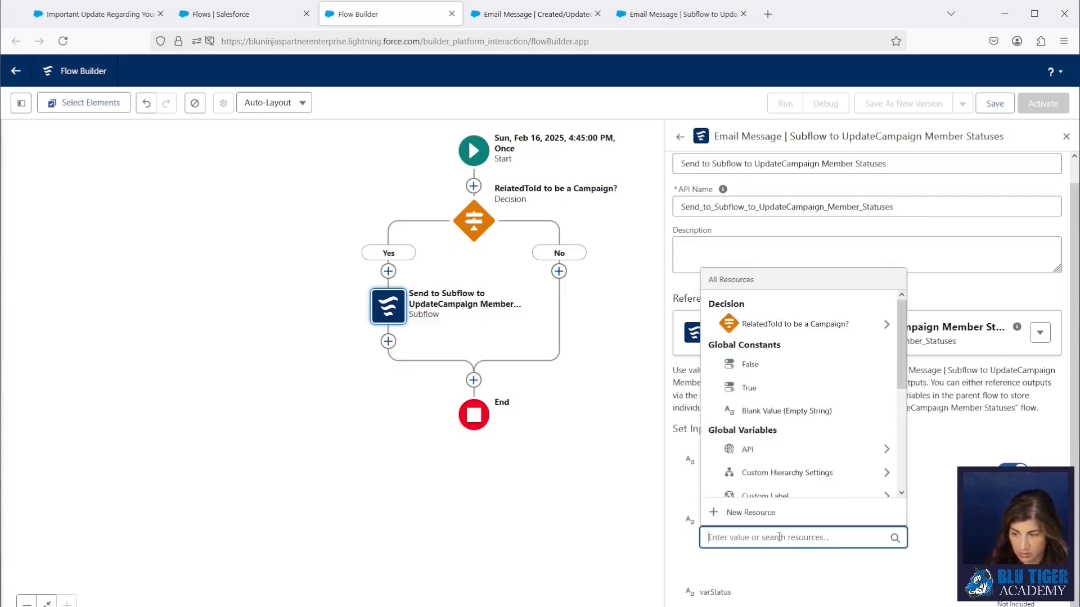
pyautogui.write('rec')
pyautogui.click(775, 483)
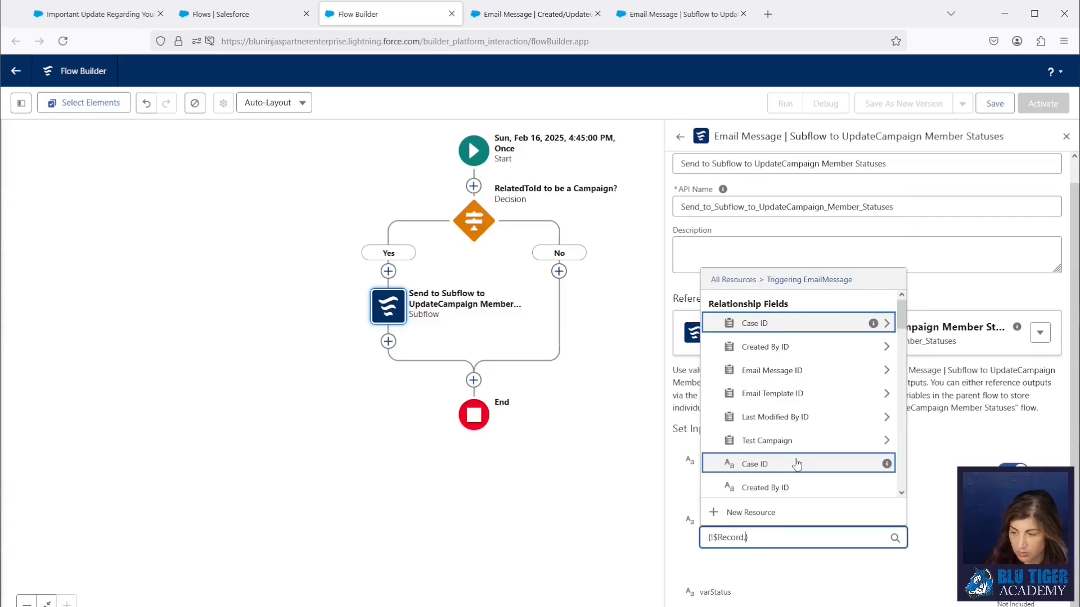
pyautogui.scroll(-2, 797, 464)
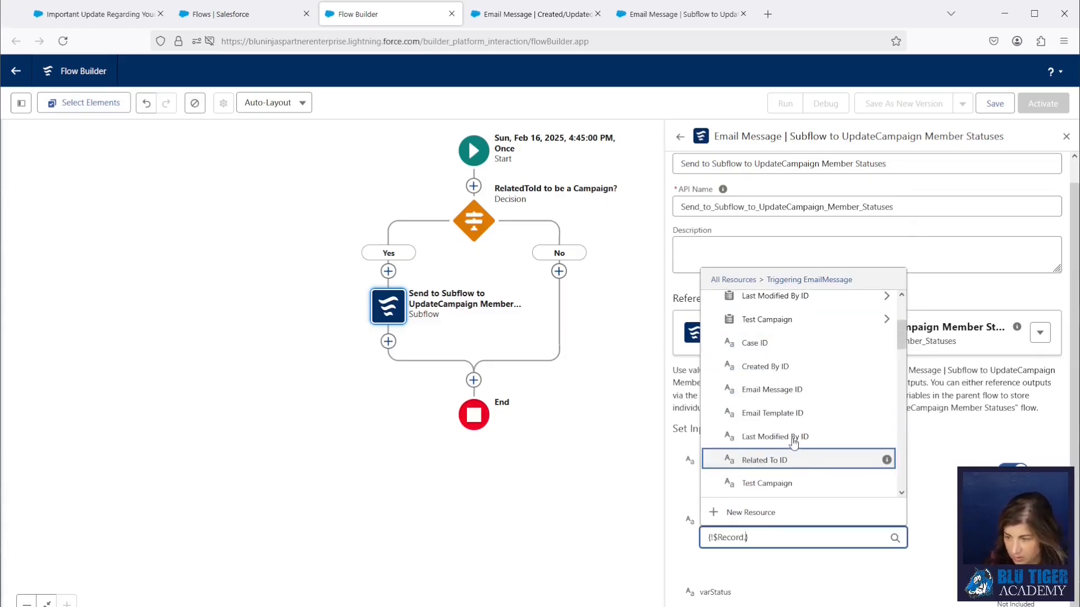
pyautogui.scroll(-2, 796, 456)
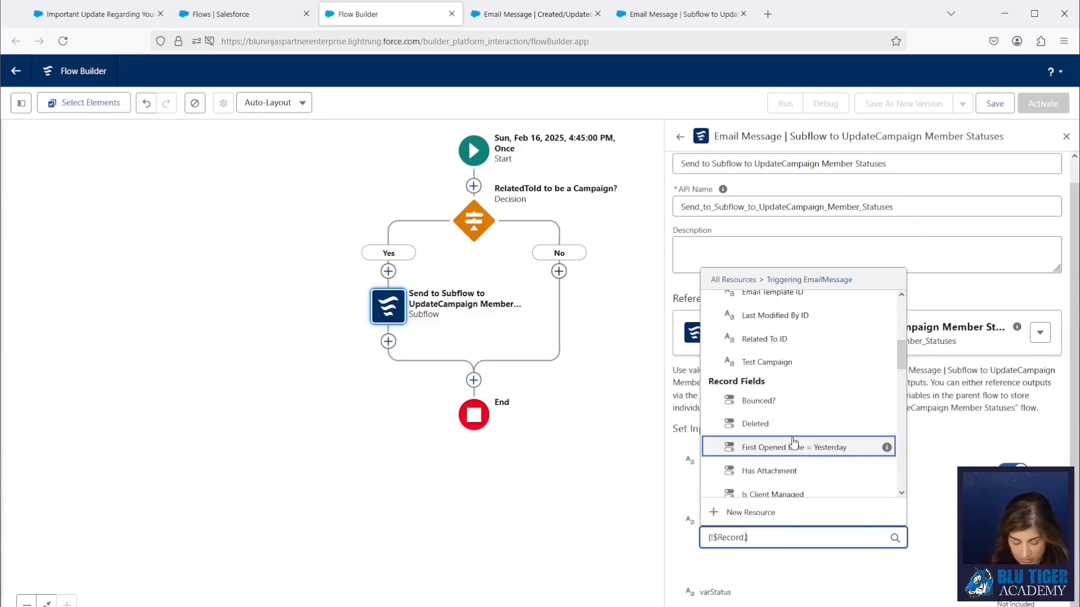
pyautogui.write('id')
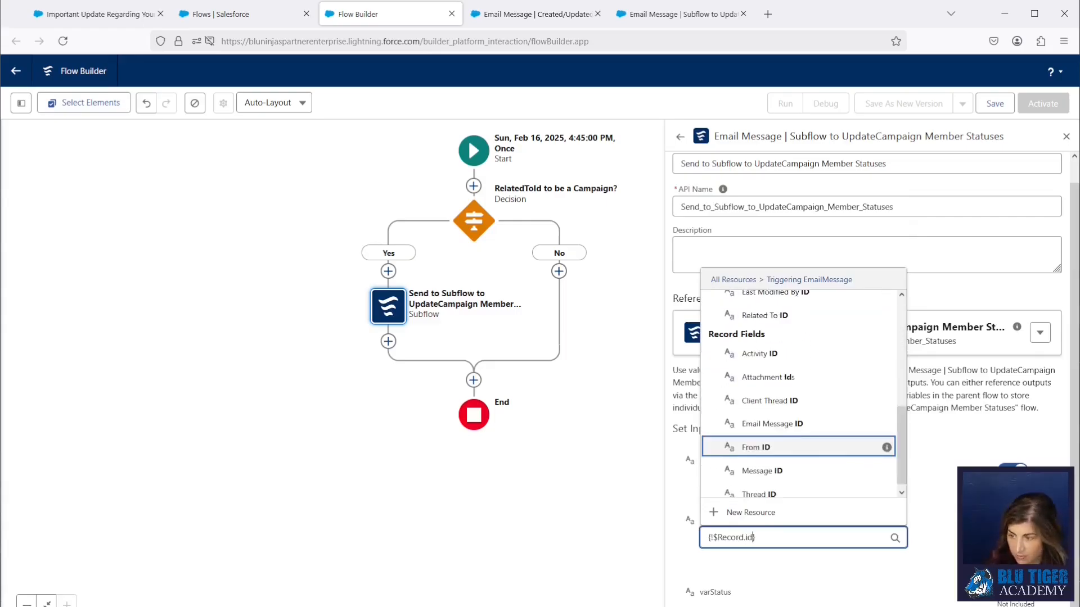
pyautogui.click(828, 427)
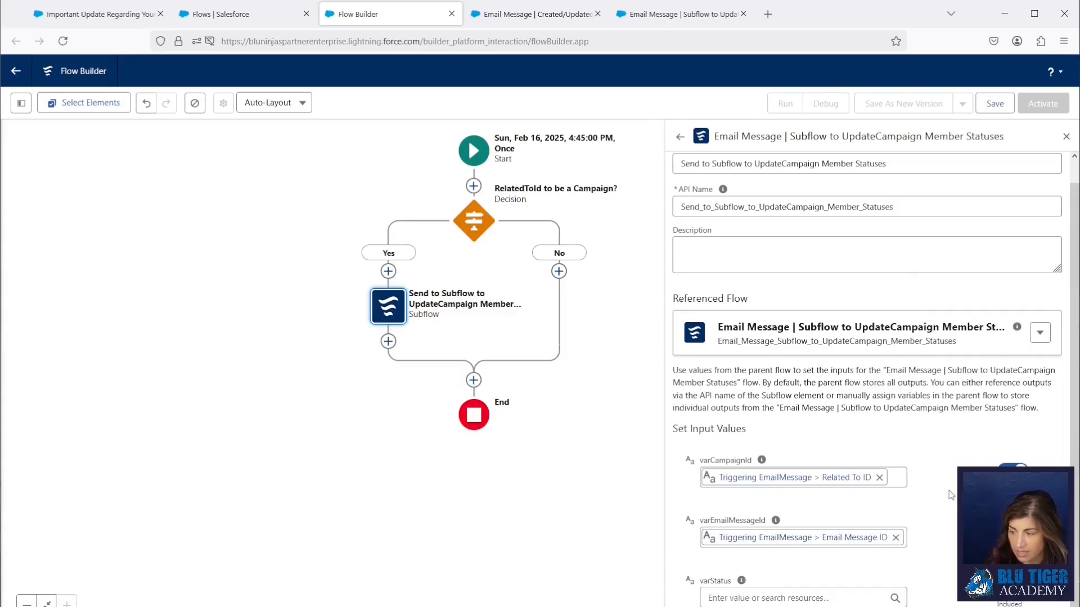
# Set the subflow's varStatus input to Opened.
pyautogui.click(780, 599)
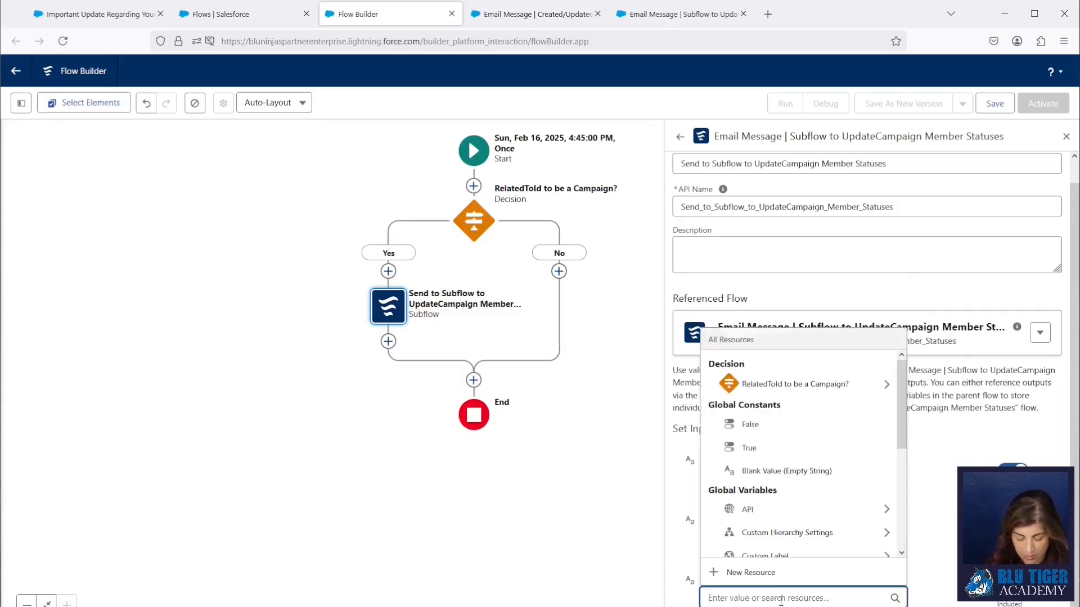
pyautogui.write('Opened')
pyautogui.click(908, 195)
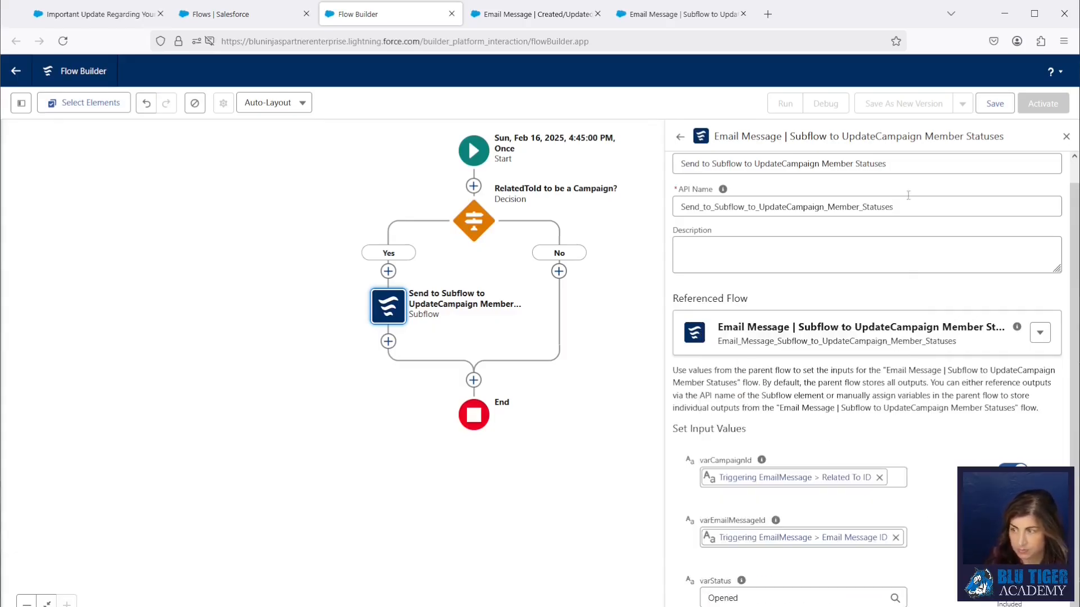
# Start saving the flow with the label "Email Message | Scheduled First Opened Date Update".
pyautogui.click(994, 103)
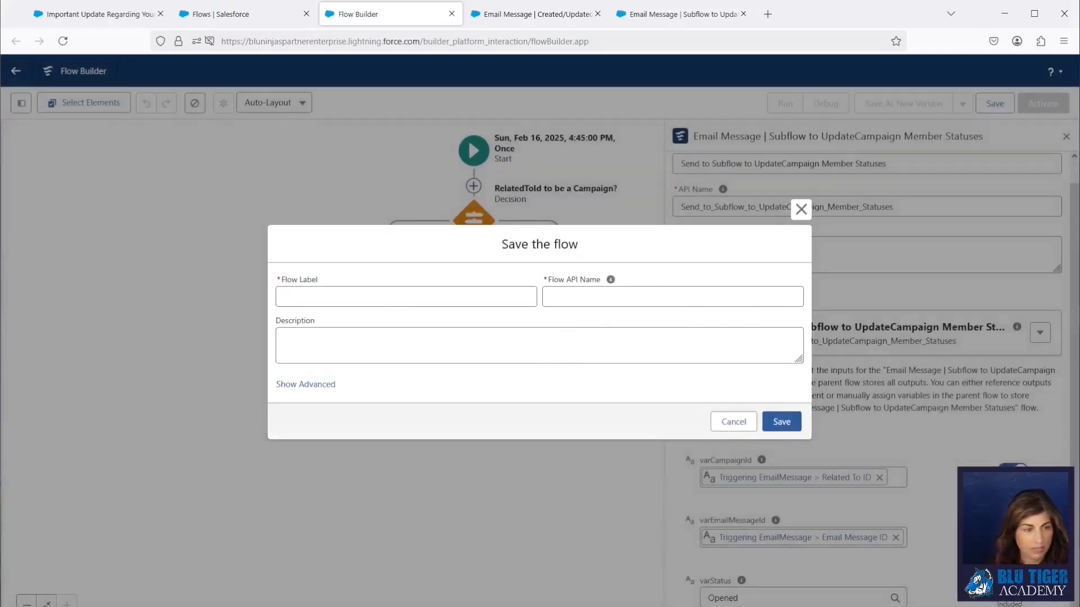
pyautogui.click(344, 292)
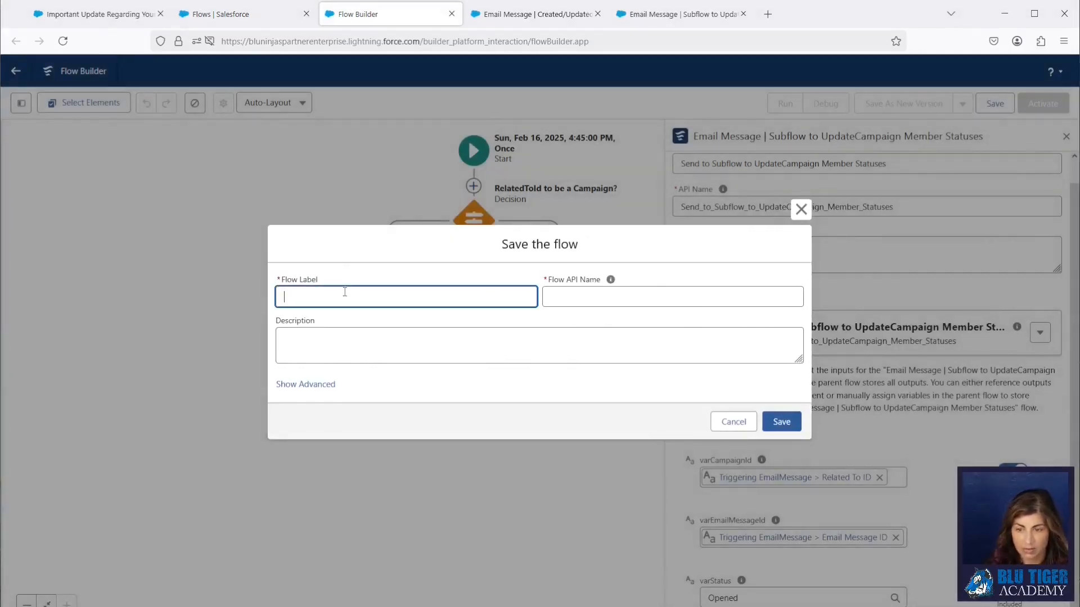
pyautogui.write('Email Message | Scheduled First Opened Date Update')
pyautogui.press('Tab')
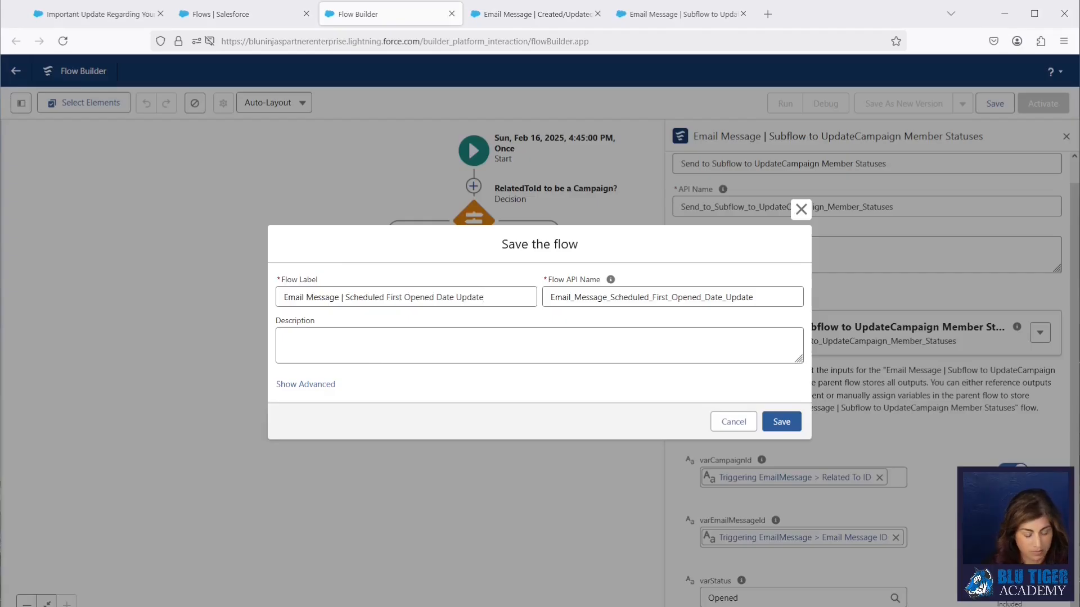
# Describe the flow as a daily midnight check for Email Messages opened yesterday that updates Campaign Member statuses to Opened, save it and activate it.
pyautogui.click(287, 332)
pyautogui.write('This flow will run at midnight every day to check for the Email Messages that were opened yesterday an')
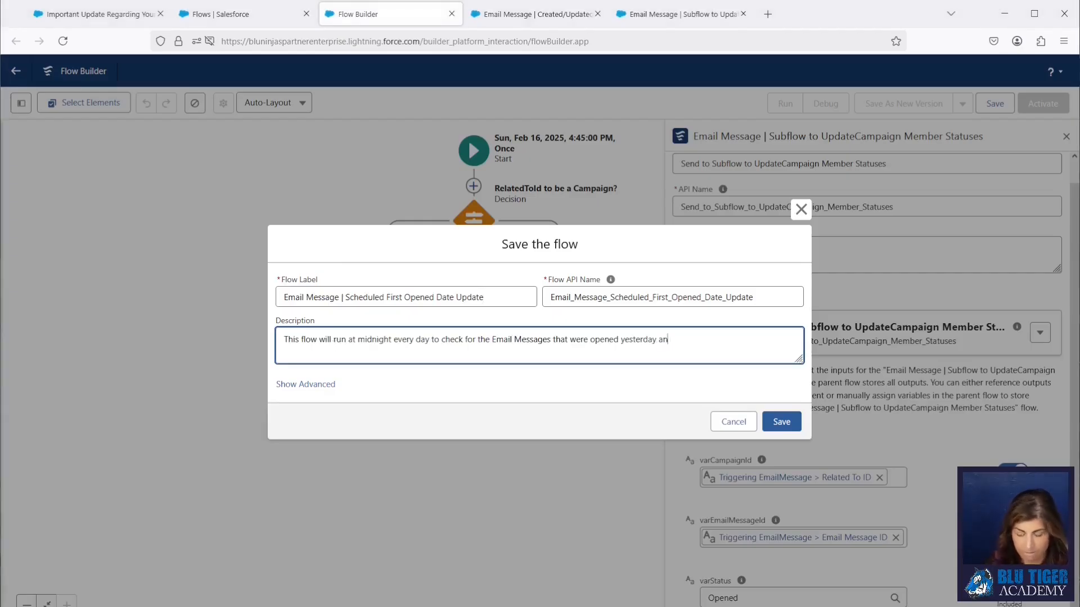
pyautogui.write('d update the Campag')
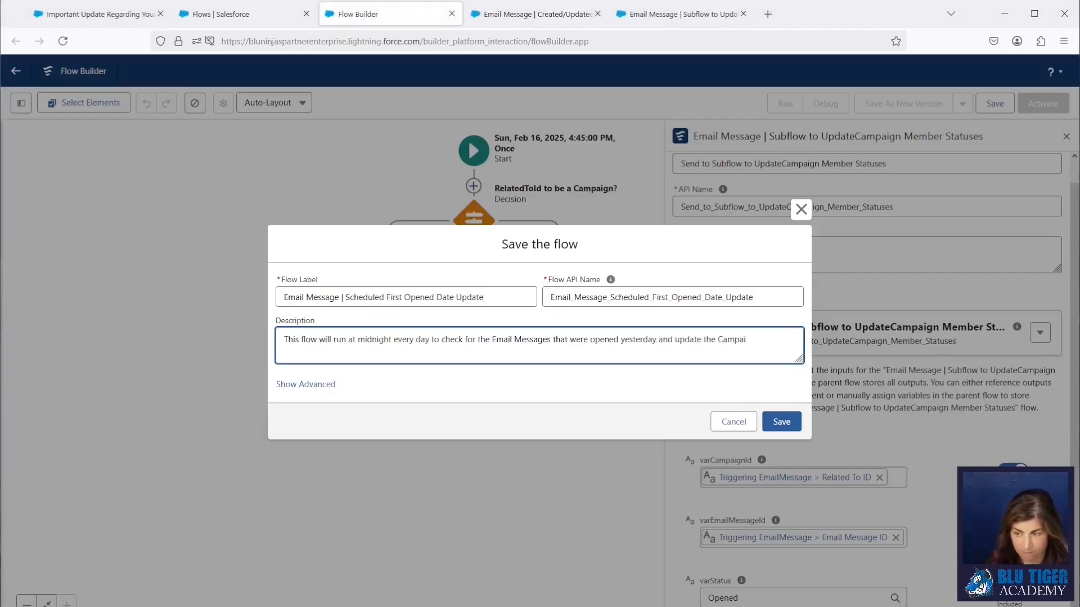
pyautogui.write('gn Member statuses to Opened.')
pyautogui.click(781, 422)
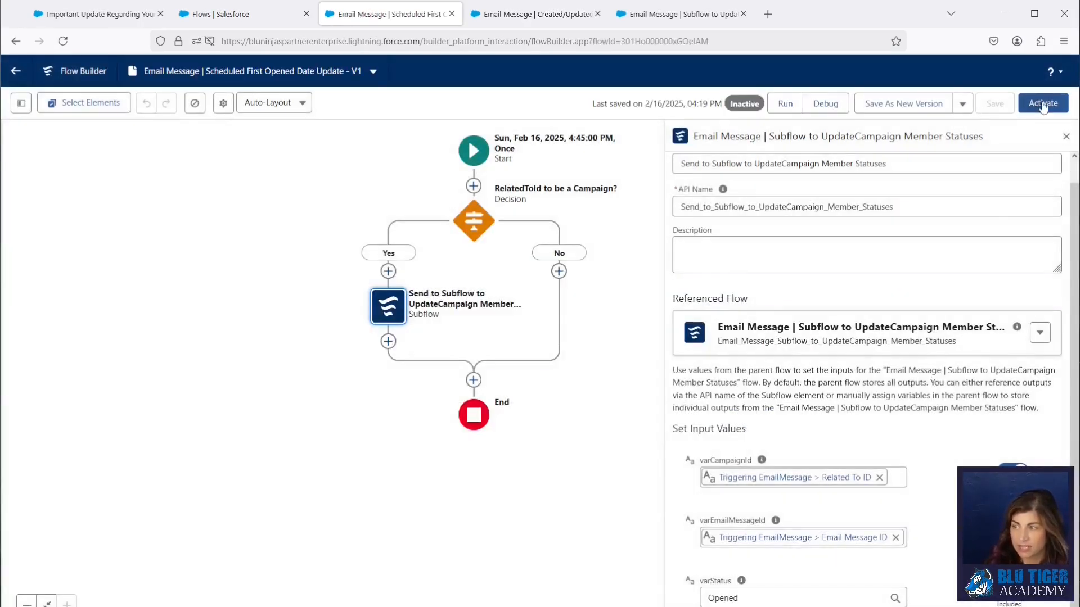
pyautogui.click(1043, 104)
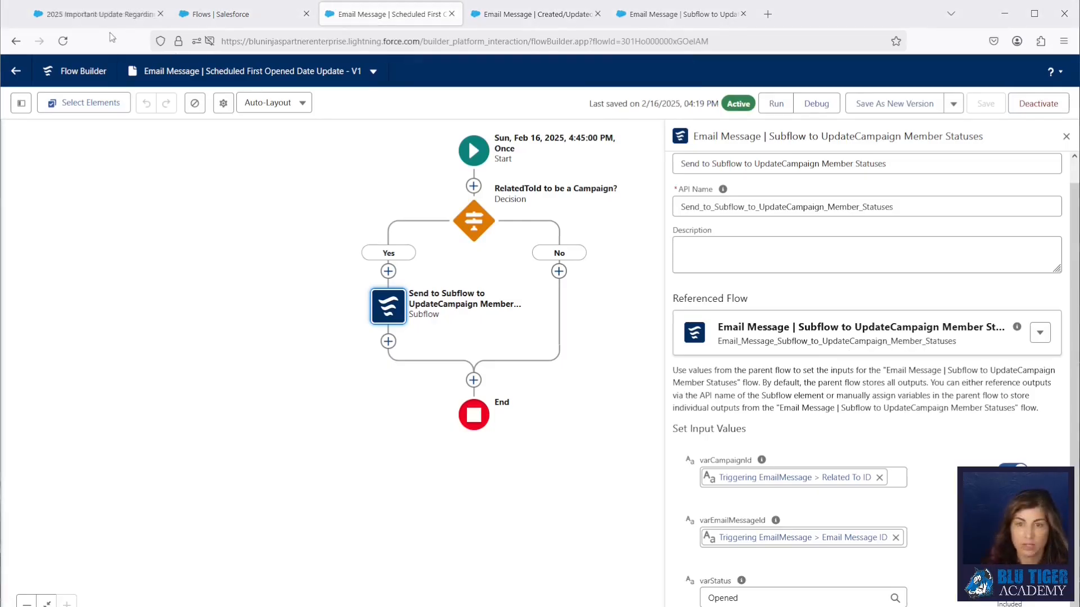
# Return to the Sales app and open the first recently viewed contact.
pyautogui.click(95, 14)
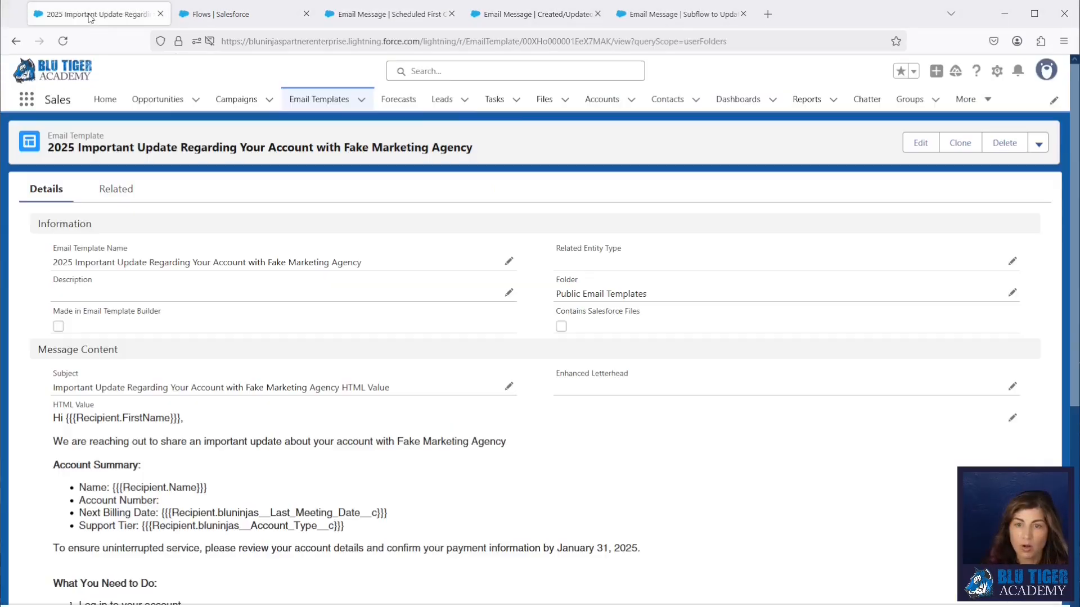
pyautogui.click(660, 101)
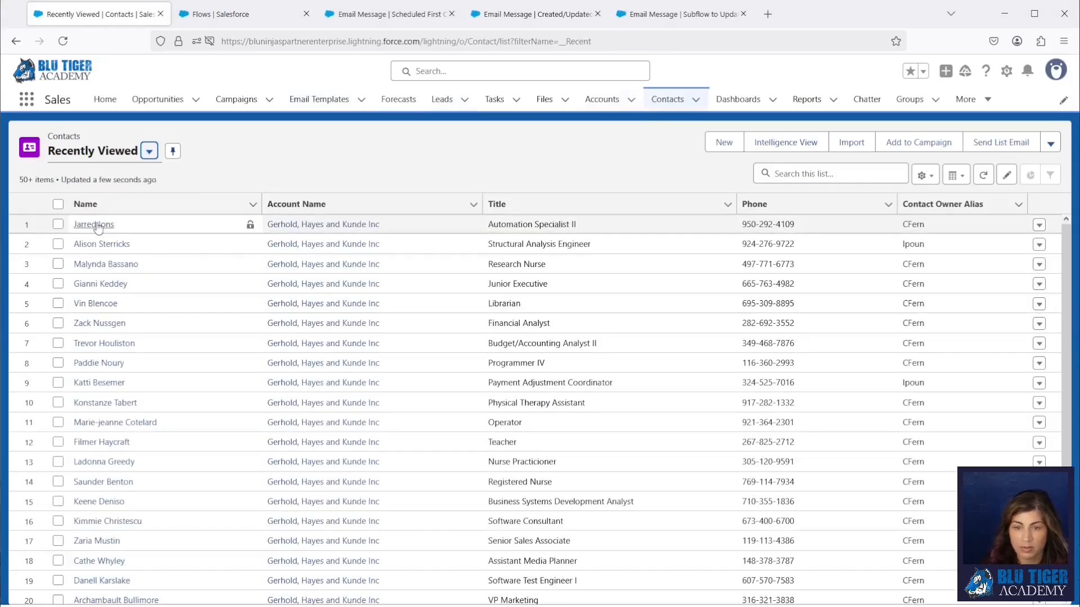
pyautogui.click(95, 225)
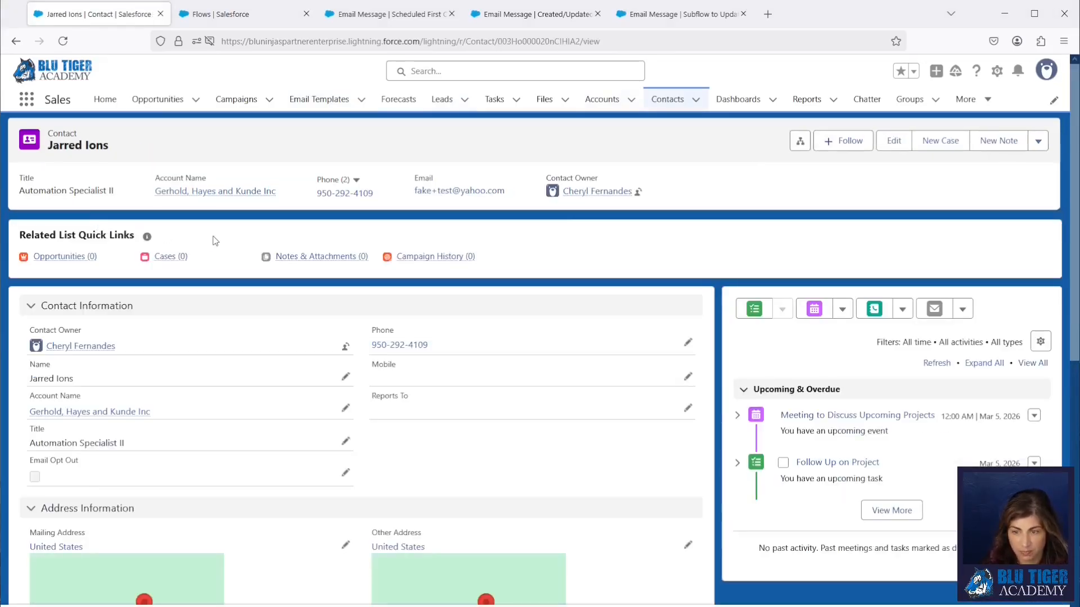
# Open the 2025 Customer Service Update campaign in a separate browser tab.
pyautogui.rightClick(235, 107)
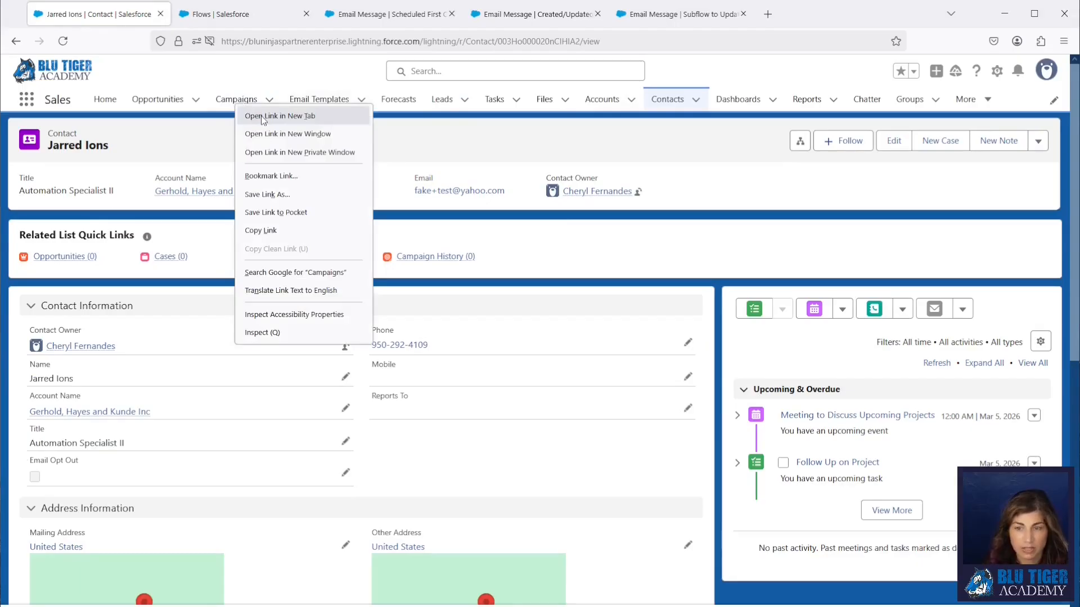
pyautogui.click(247, 113)
pyautogui.click(208, 16)
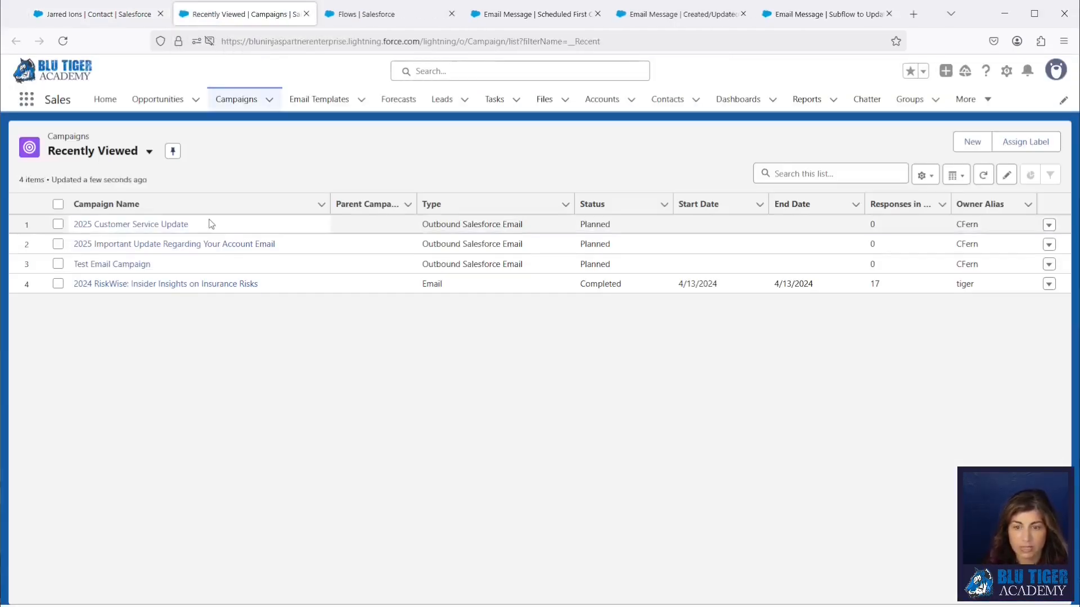
pyautogui.click(148, 230)
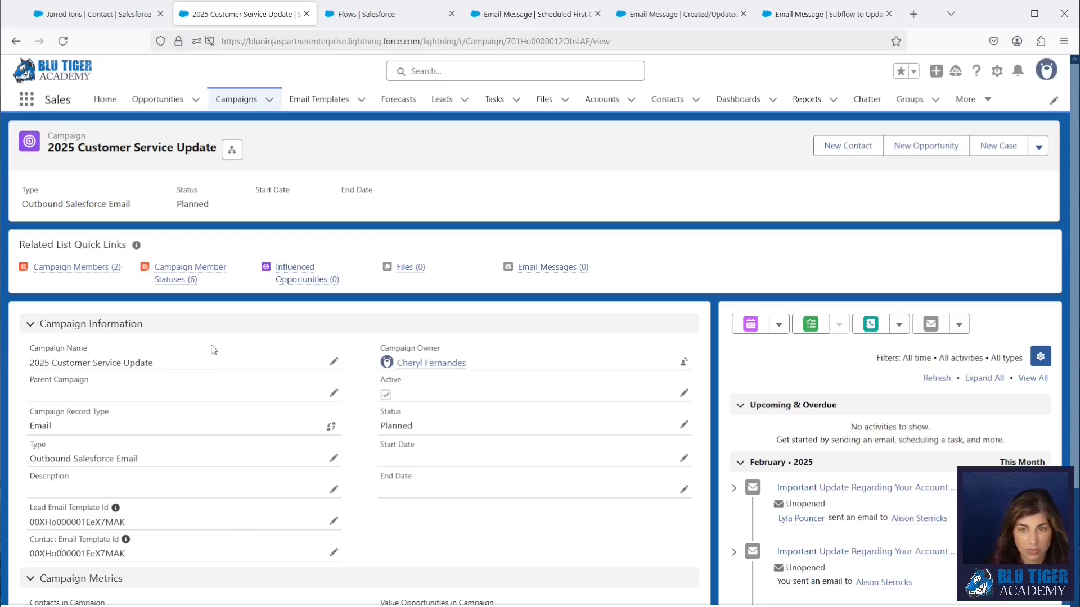
# Add the open contact to the 2025 Customer Service Update campaign, choose the member status and save the new campaign member.
pyautogui.click(121, 23)
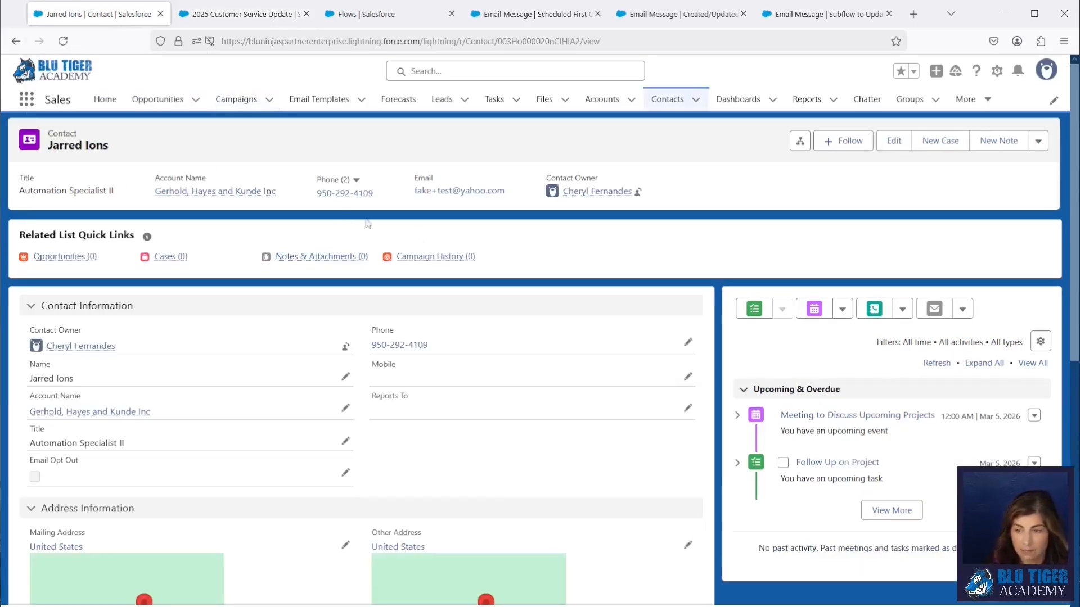
pyautogui.moveTo(436, 257)
pyautogui.click(993, 301)
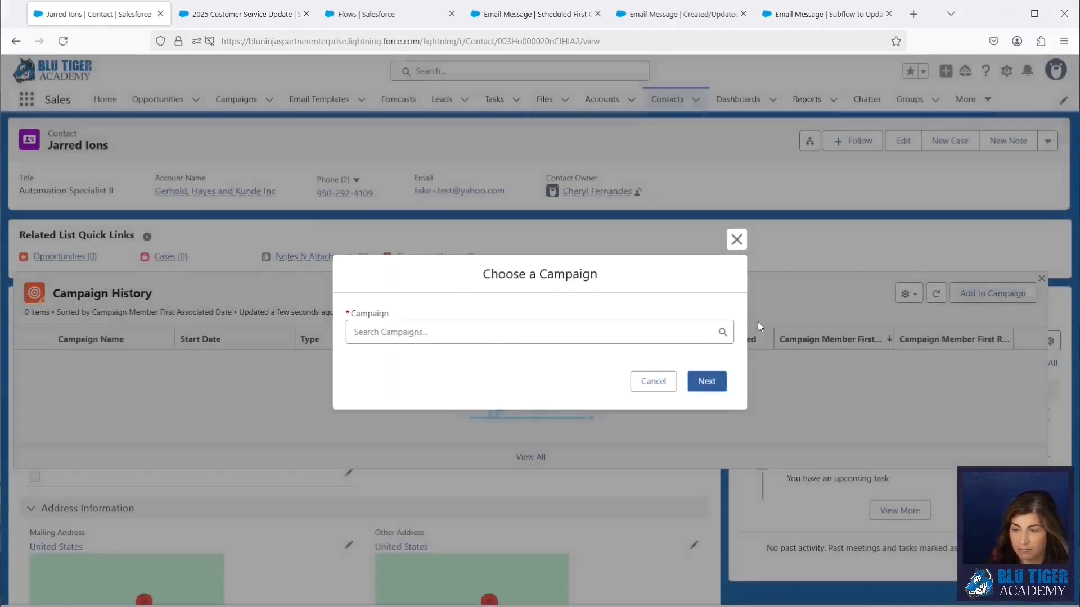
pyautogui.click(463, 338)
pyautogui.click(433, 364)
pyautogui.click(707, 385)
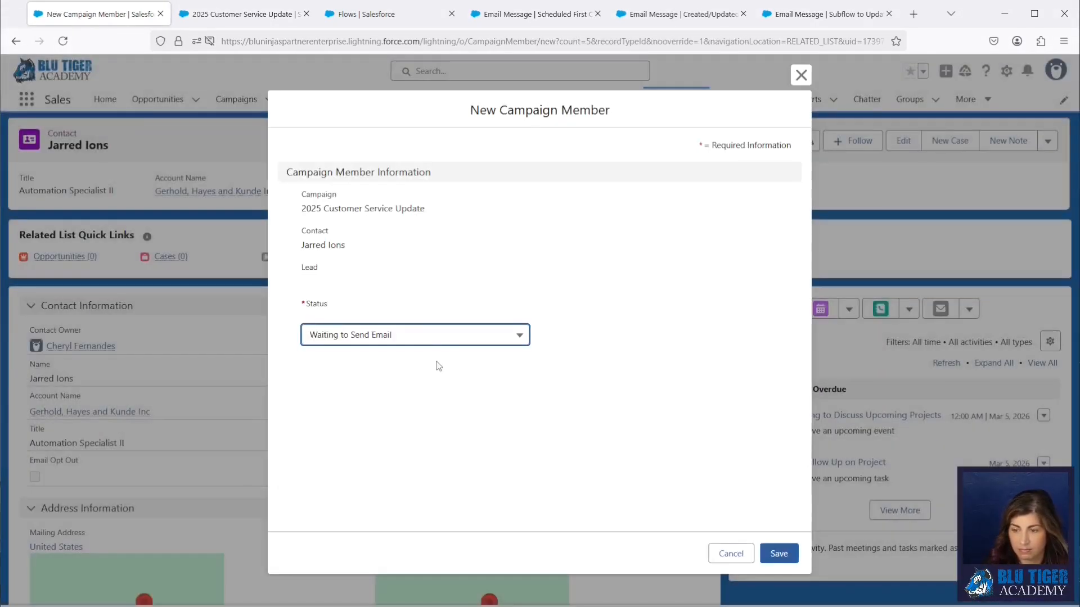
pyautogui.click(430, 337)
pyautogui.click(427, 381)
pyautogui.click(779, 552)
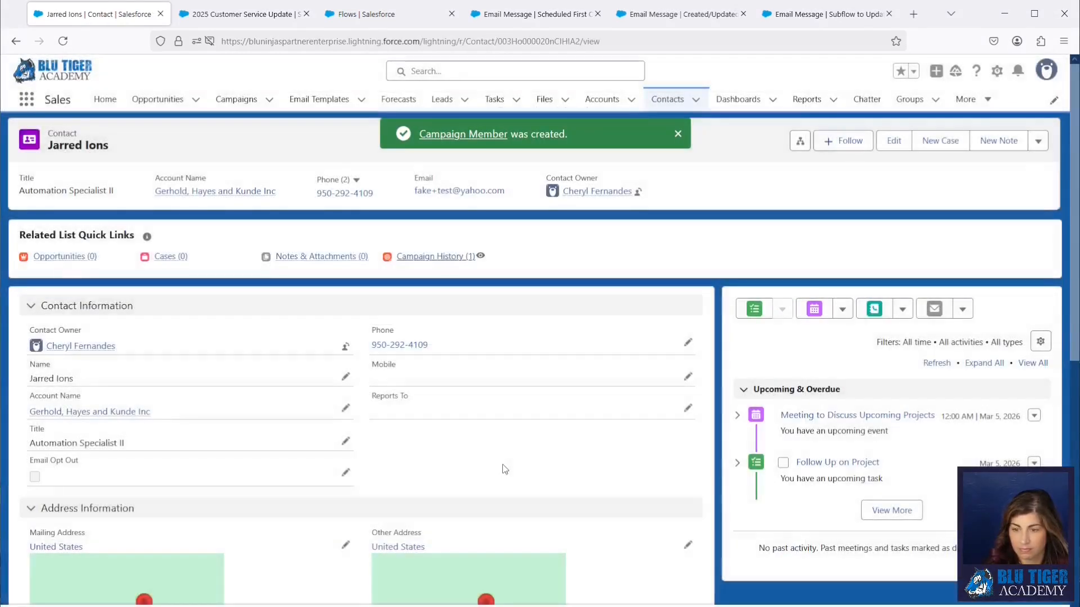
# Check the contact's campaign history and refresh the activity timeline to examine the email's delivery status.
pyautogui.moveTo(434, 262)
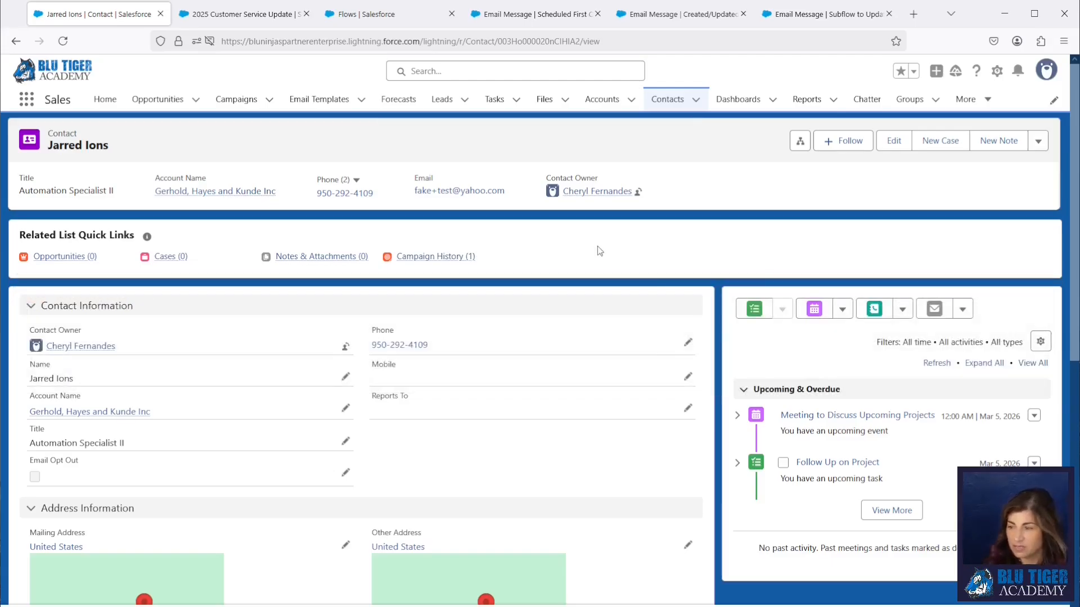
pyautogui.click(937, 365)
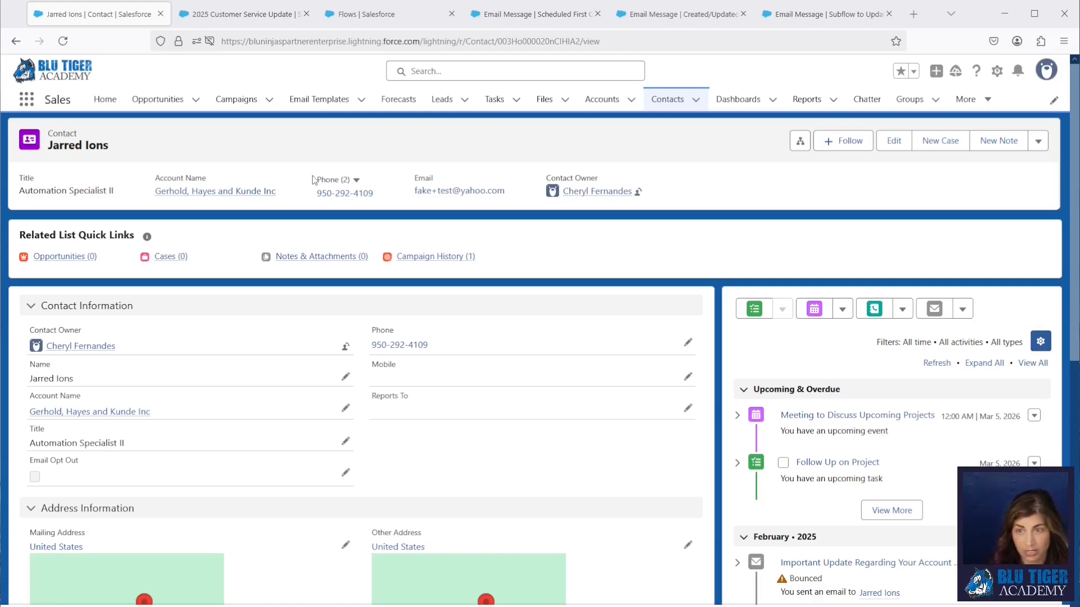
# Find the Email Message object in Setup and open its First Opened Date = Yesterday formula field.
pyautogui.click(355, 15)
pyautogui.click(165, 100)
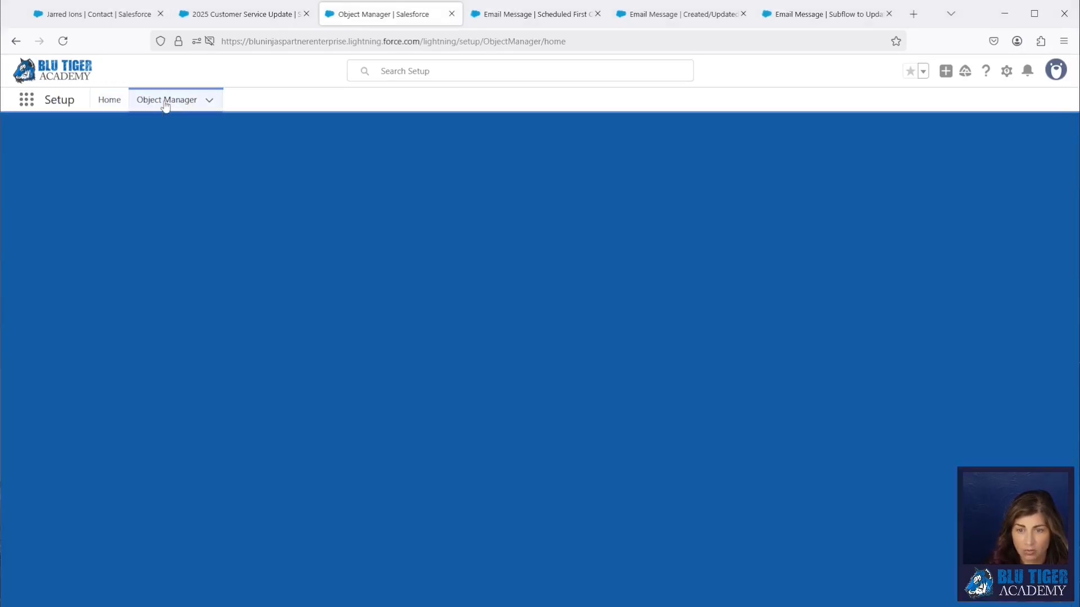
pyautogui.click(815, 145)
pyautogui.write('emai')
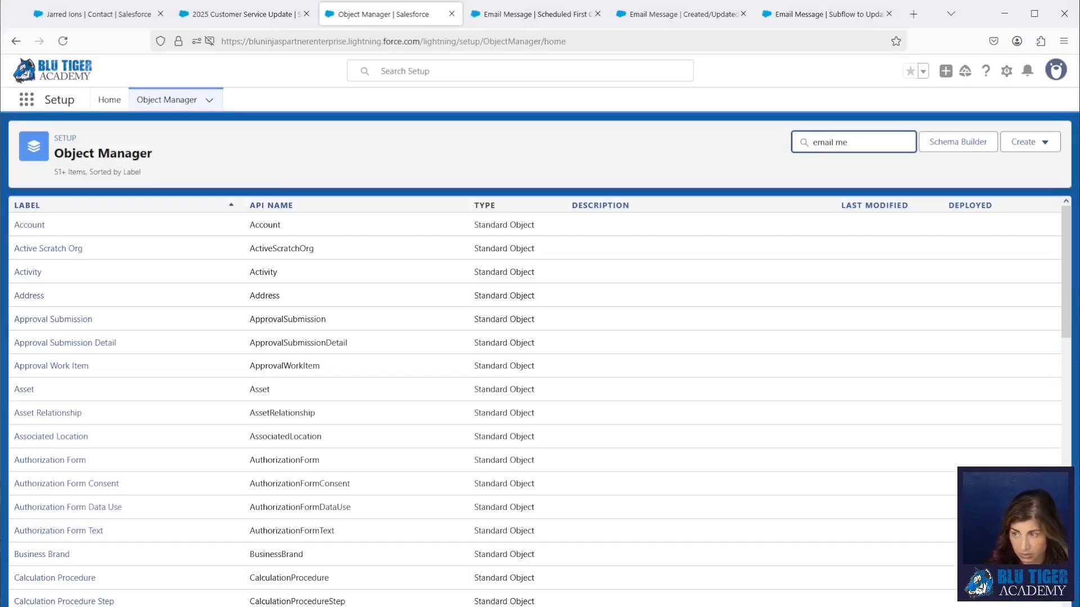
pyautogui.write('l me')
pyautogui.click(62, 226)
pyautogui.click(102, 227)
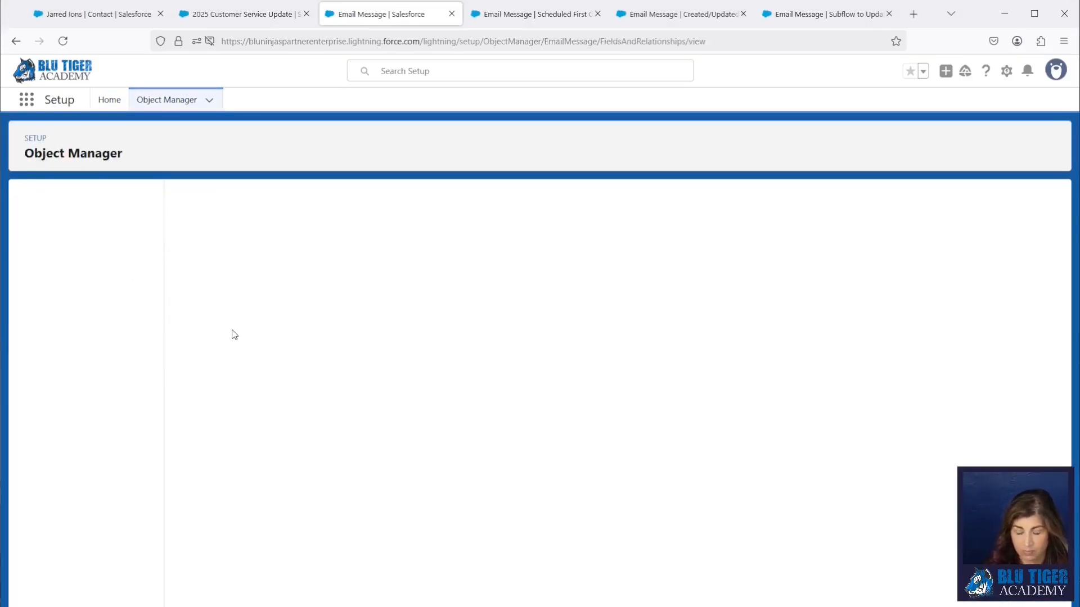
pyautogui.click(216, 387)
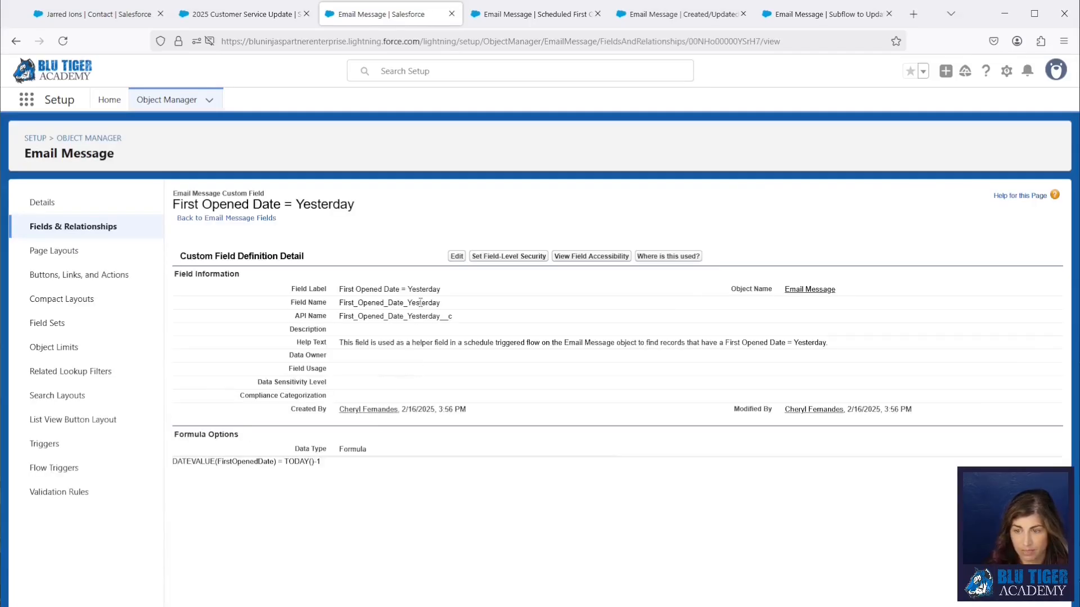
# Change the First Opened Date = Yesterday formula to DATEVALUE(FirstOpenedDate) = TODAY() and save the field.
pyautogui.click(457, 255)
pyautogui.scroll(-3, 368, 520)
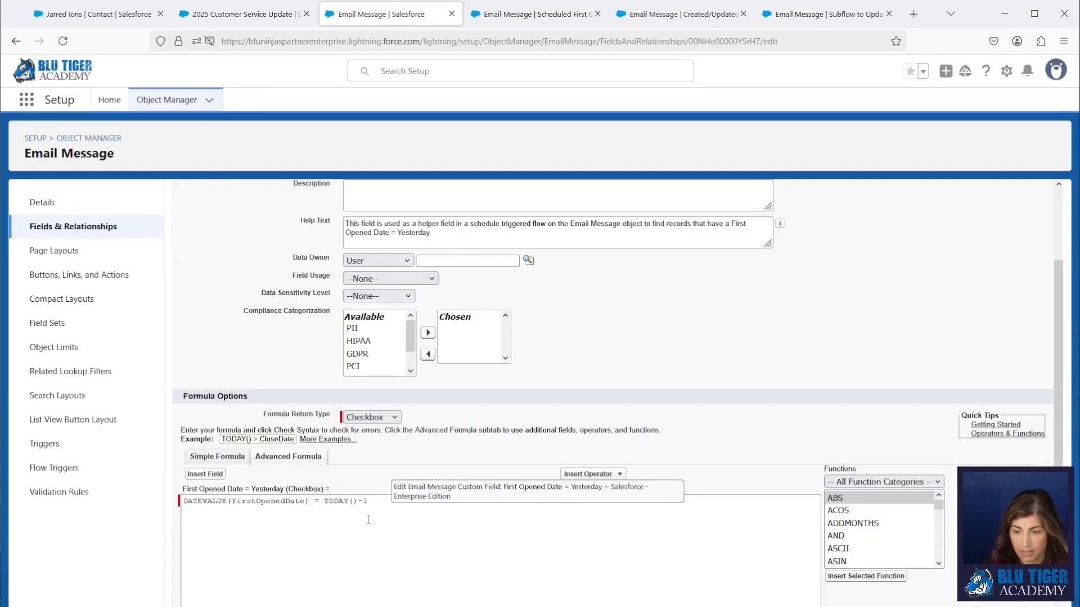
pyautogui.click(373, 501)
pyautogui.press('BackSpace')
pyautogui.press('BackSpace')
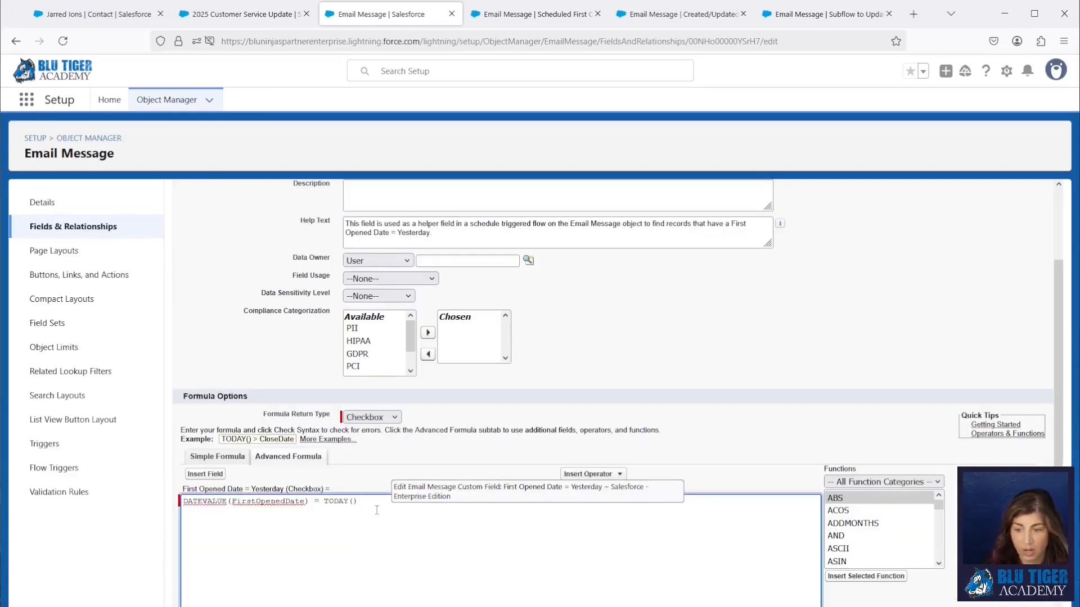
pyautogui.scroll(3, 394, 478)
pyautogui.click(449, 235)
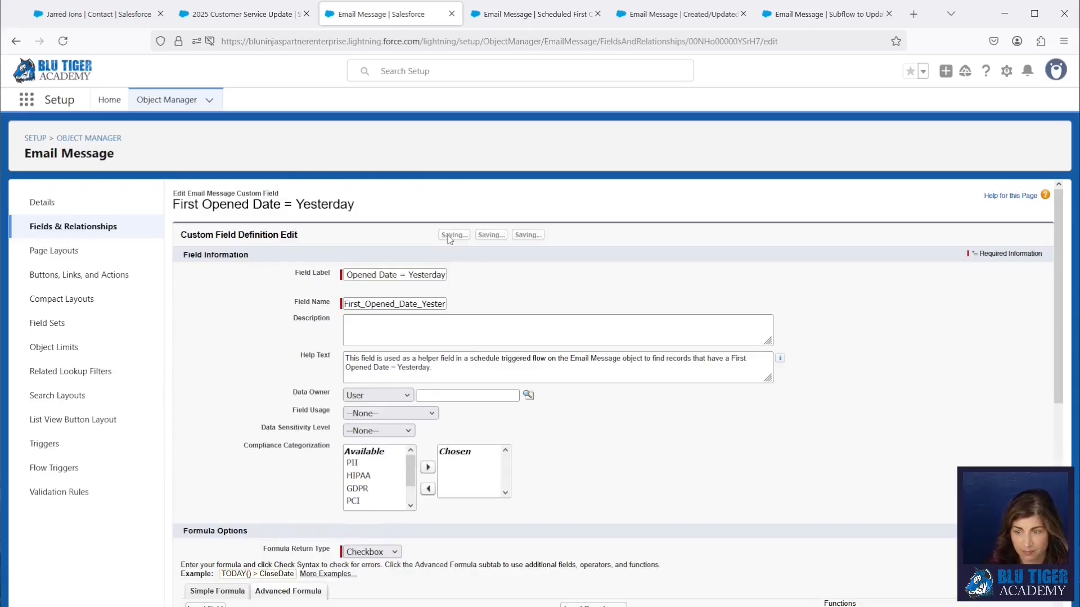
# Set the Scheduled First Opened Date Update flow's start time to 4:30 PM, save it as a new version and activate it.
pyautogui.click(521, 16)
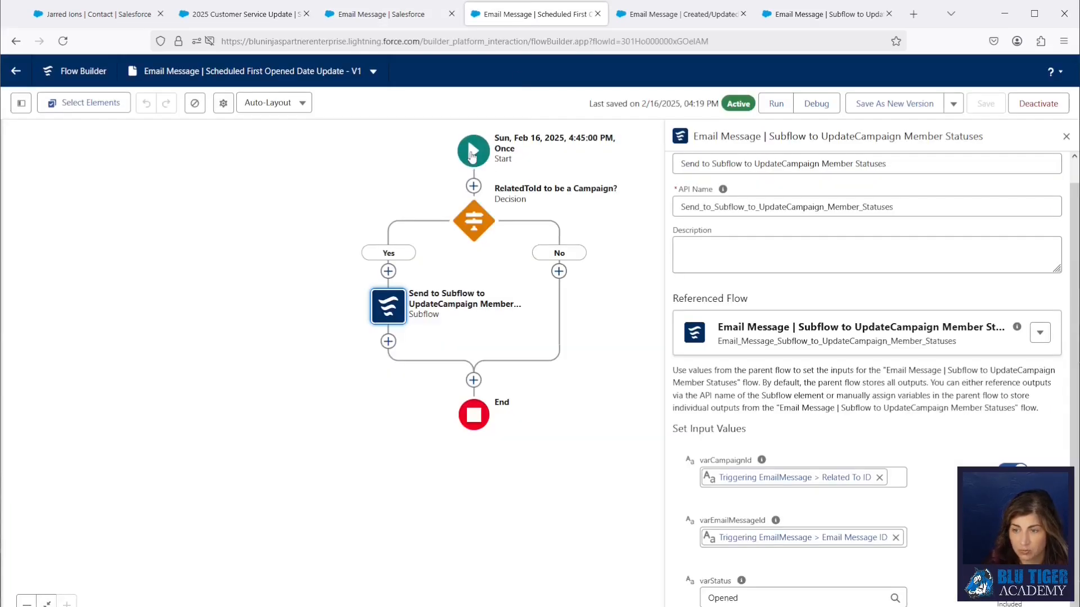
pyautogui.click(471, 156)
pyautogui.click(554, 218)
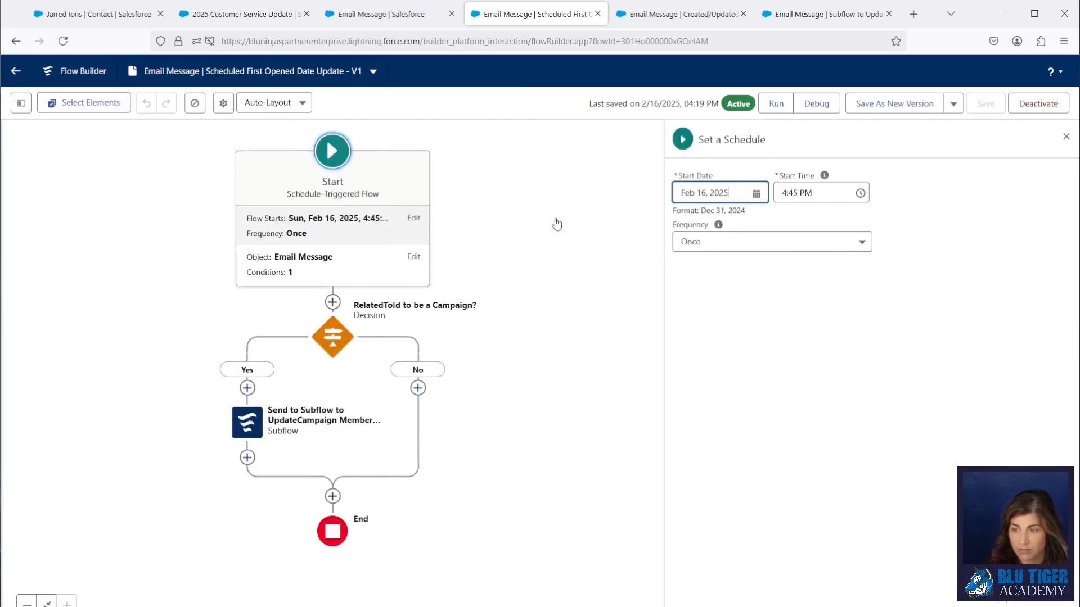
pyautogui.click(821, 195)
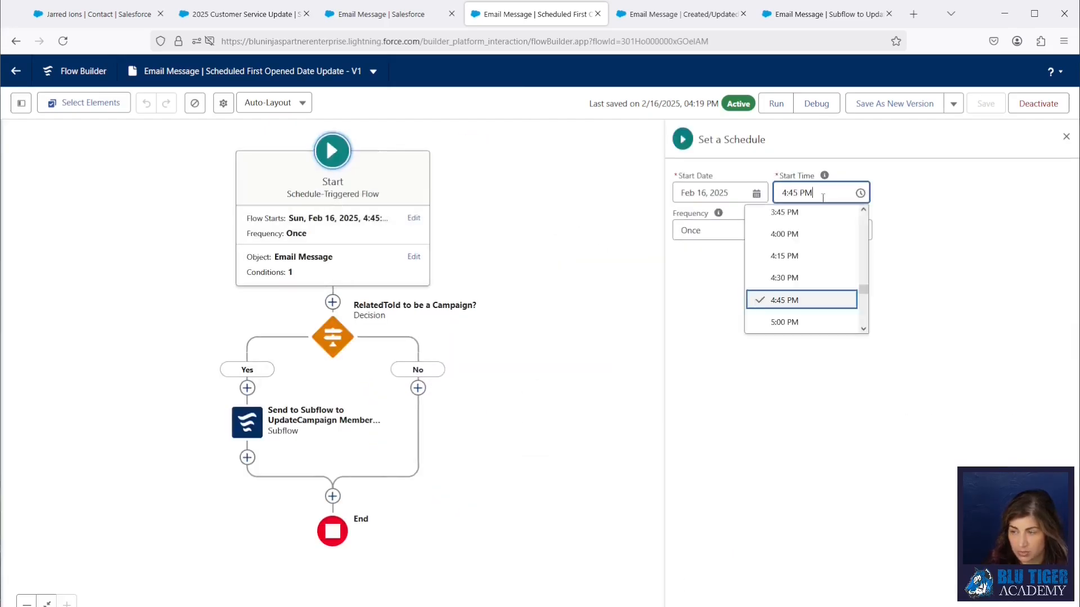
pyautogui.click(812, 260)
pyautogui.click(885, 101)
pyautogui.click(784, 443)
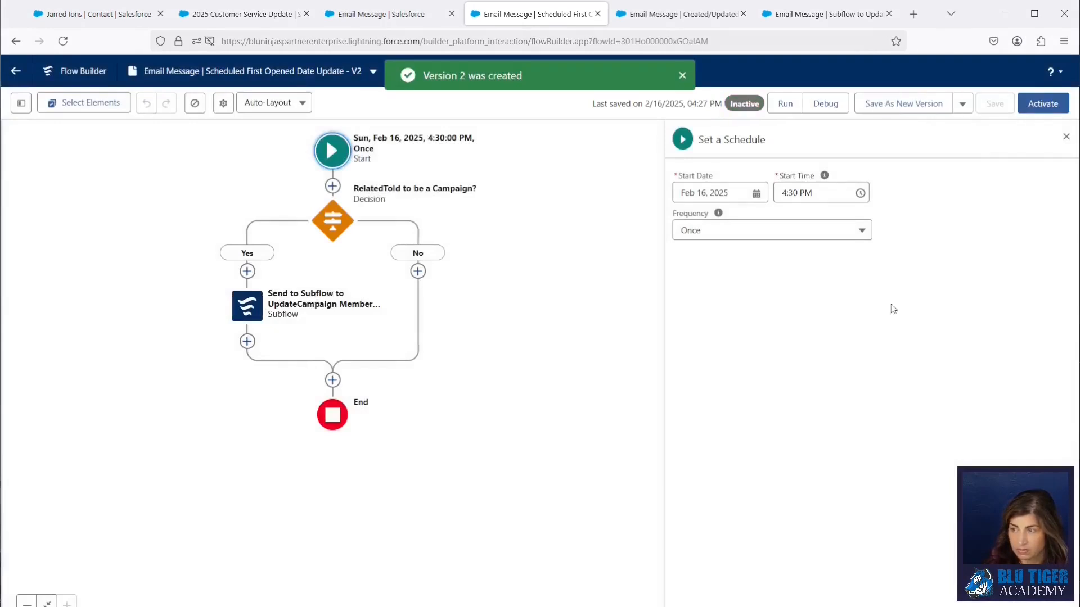
pyautogui.click(1033, 104)
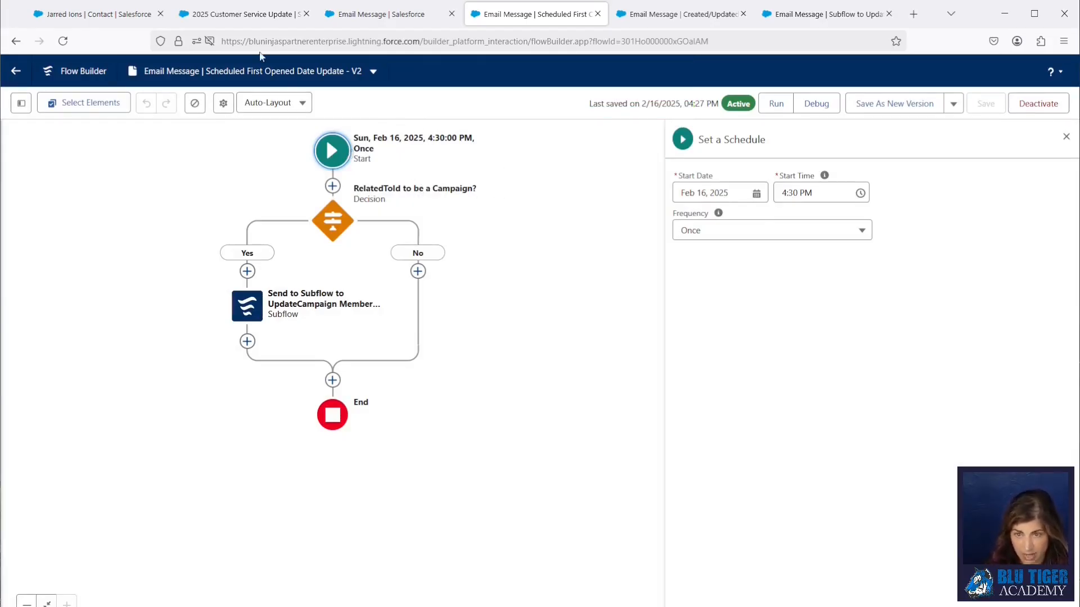
# Open the first contact in the recently viewed list and examine the email open status in the activity timeline.
pyautogui.click(95, 14)
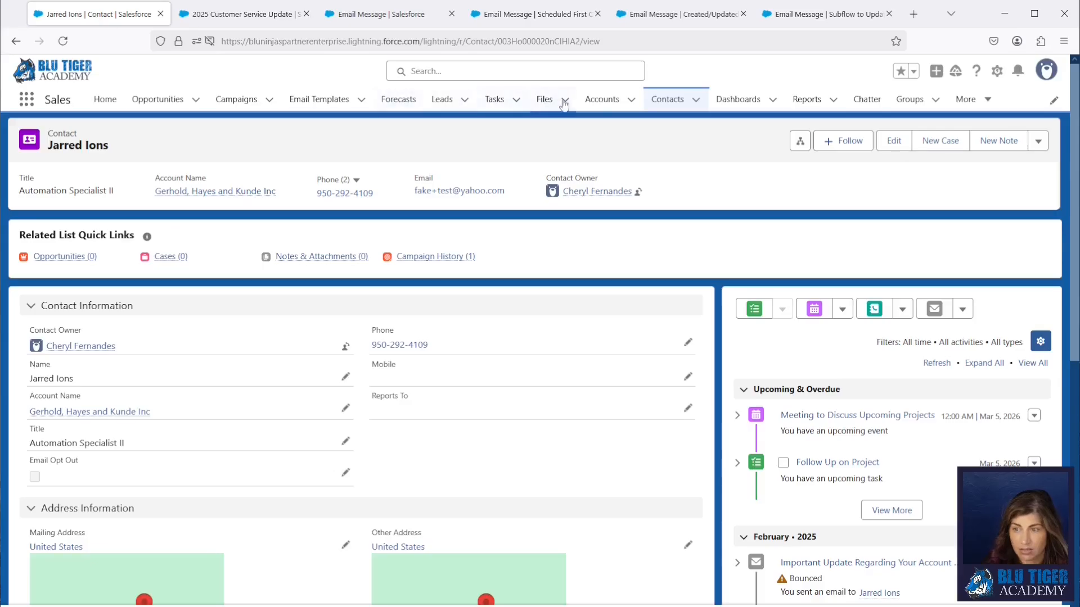
pyautogui.click(668, 99)
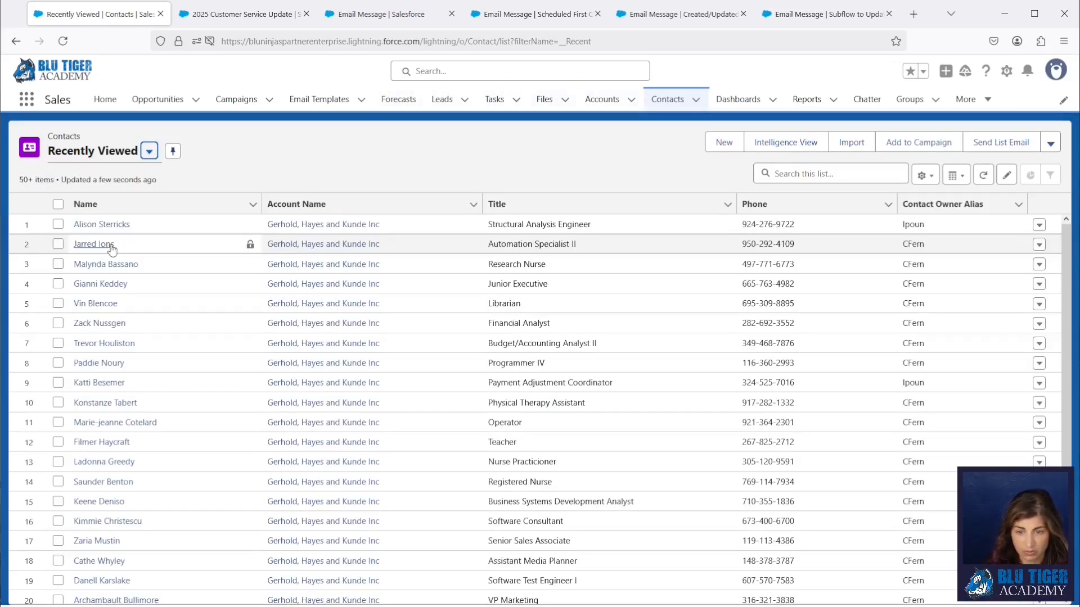
pyautogui.click(100, 225)
pyautogui.scroll(-2, 780, 405)
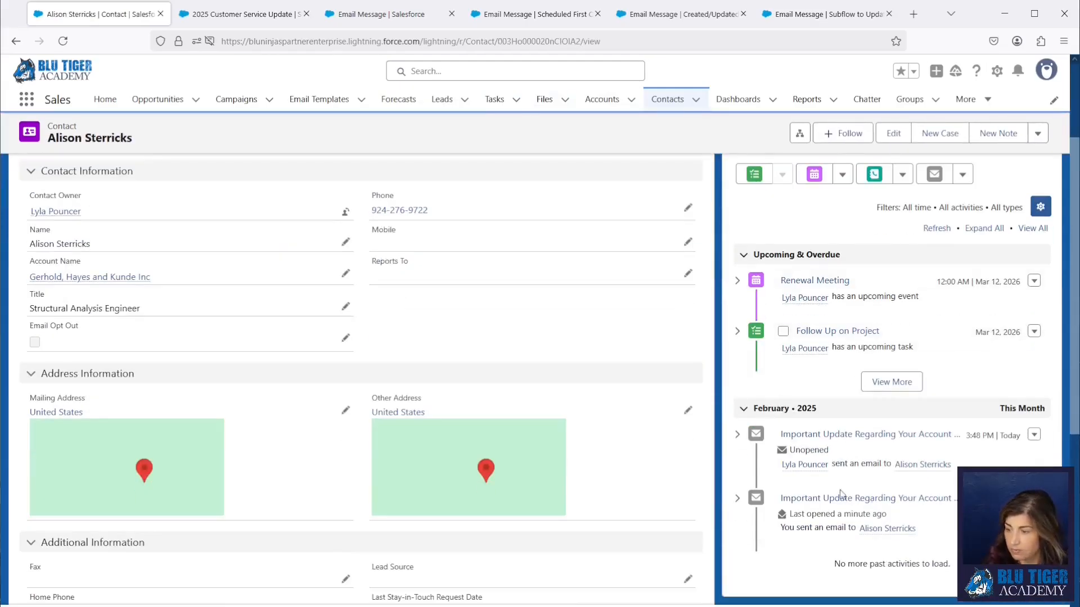
pyautogui.moveTo(893, 515); pyautogui.dragTo(789, 517)
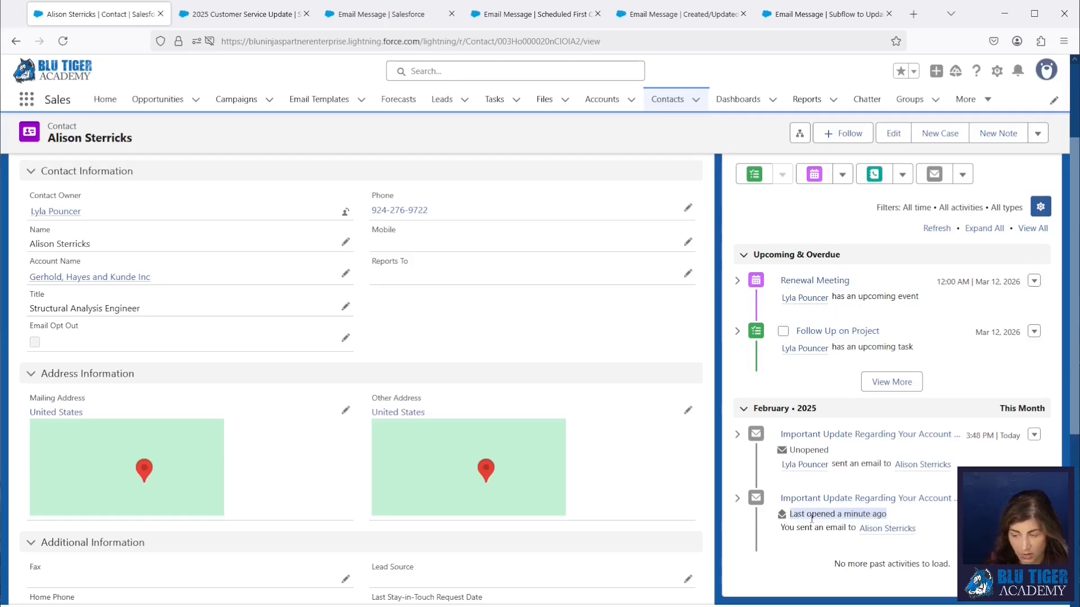
pyautogui.click(554, 114)
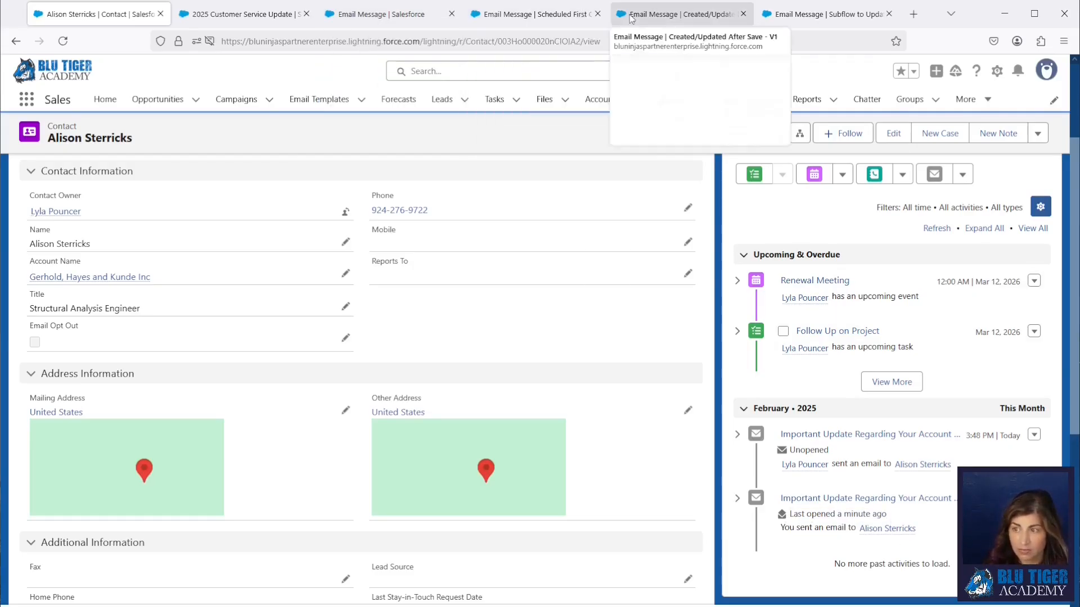
# Duplicate the Setup browser tab, find Scheduled Jobs and check the next run of the Email_Message_Scheduled_First_Opened_Date_Update-2 job.
pyautogui.click(380, 15)
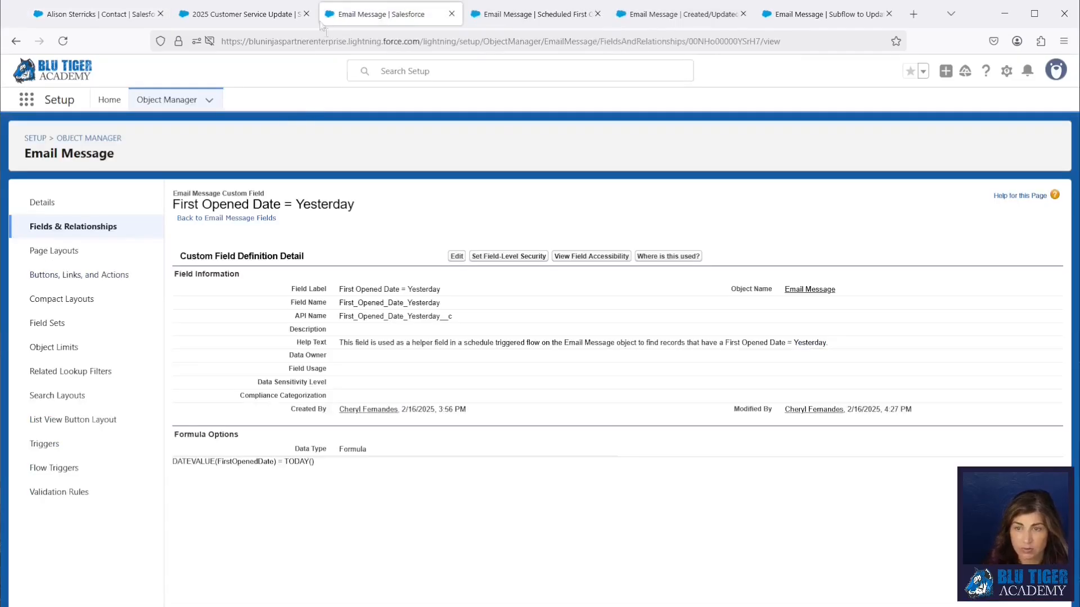
pyautogui.rightClick(360, 15)
pyautogui.click(378, 108)
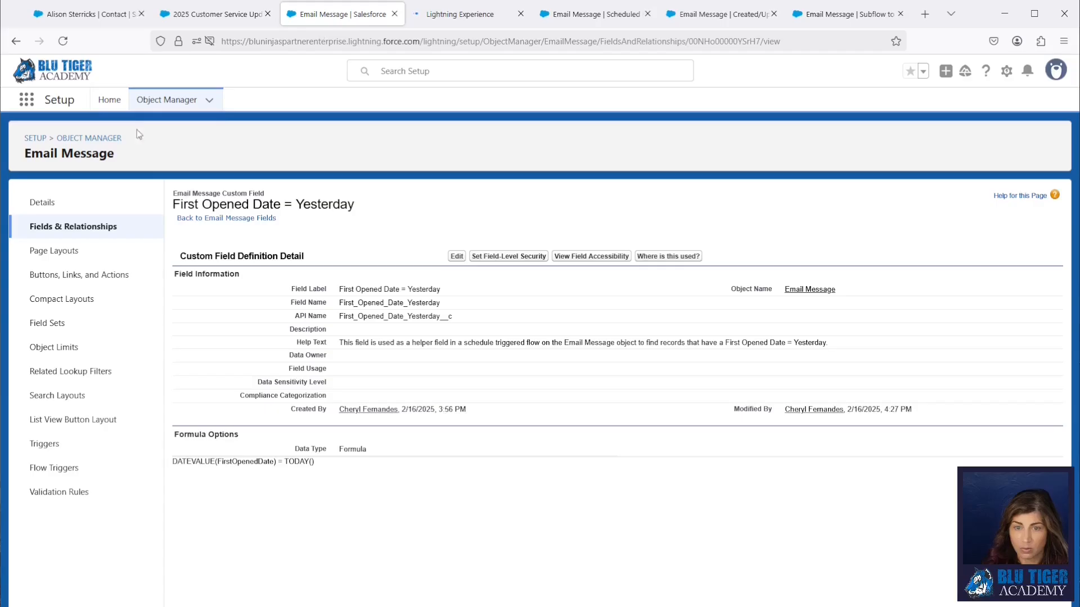
pyautogui.click(110, 100)
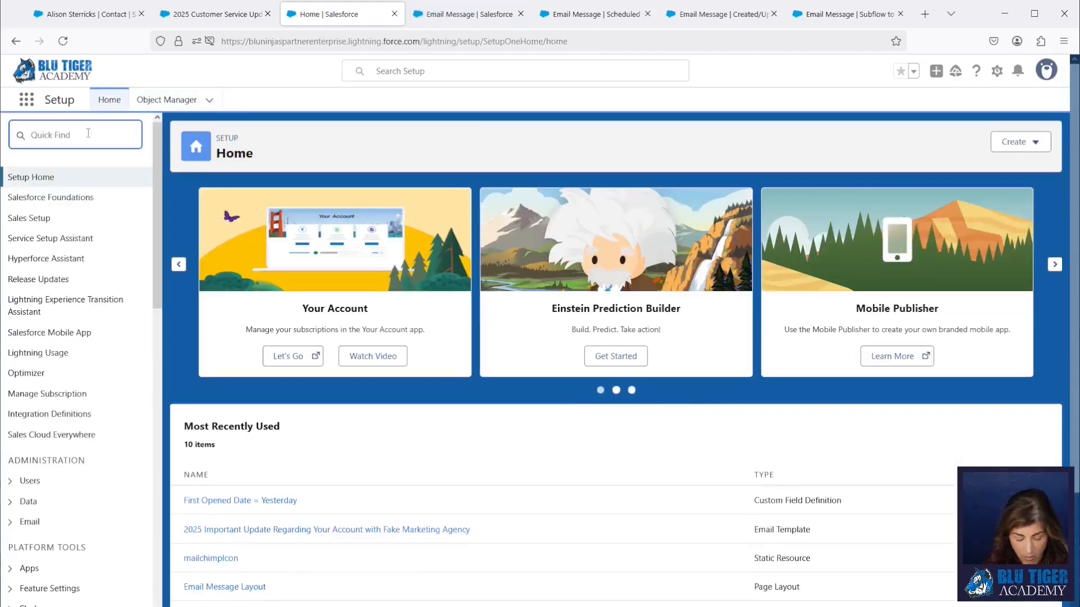
pyautogui.write('sc')
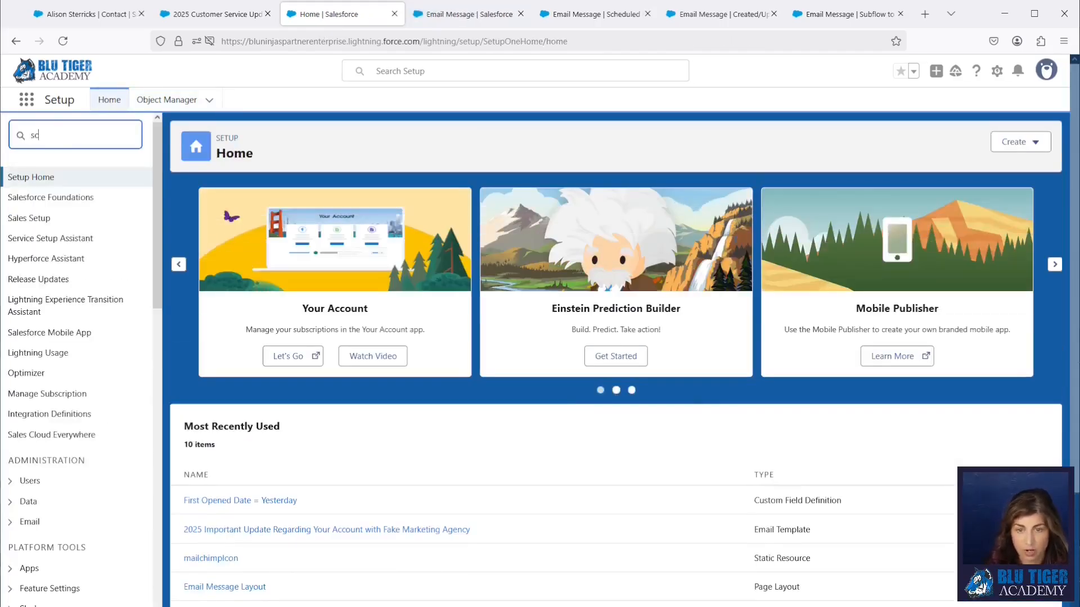
pyautogui.write('hedule')
pyautogui.click(74, 299)
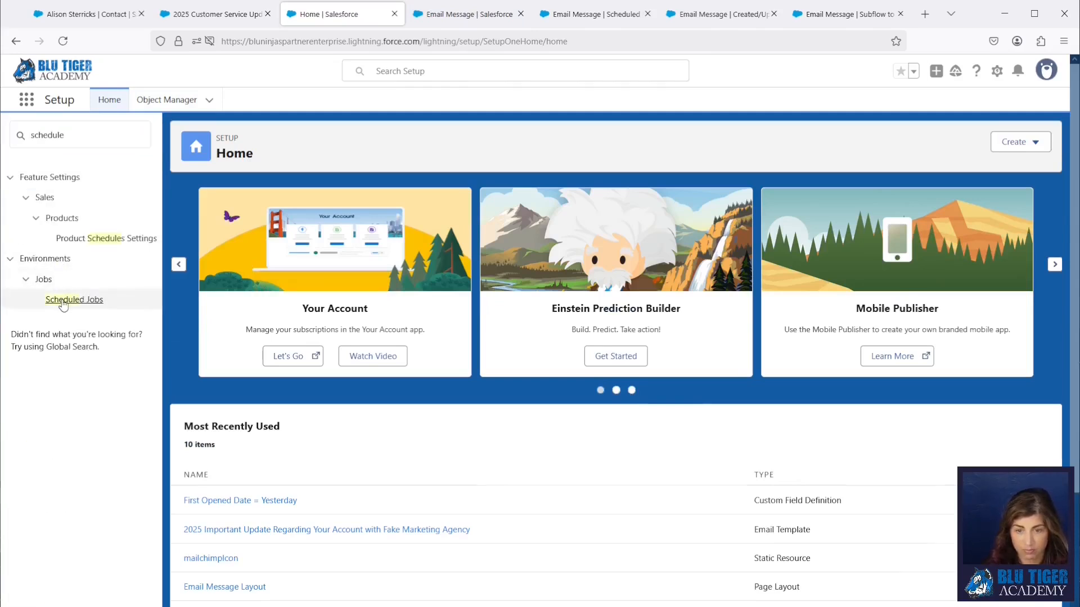
pyautogui.moveTo(426, 371); pyautogui.dragTo(203, 374)
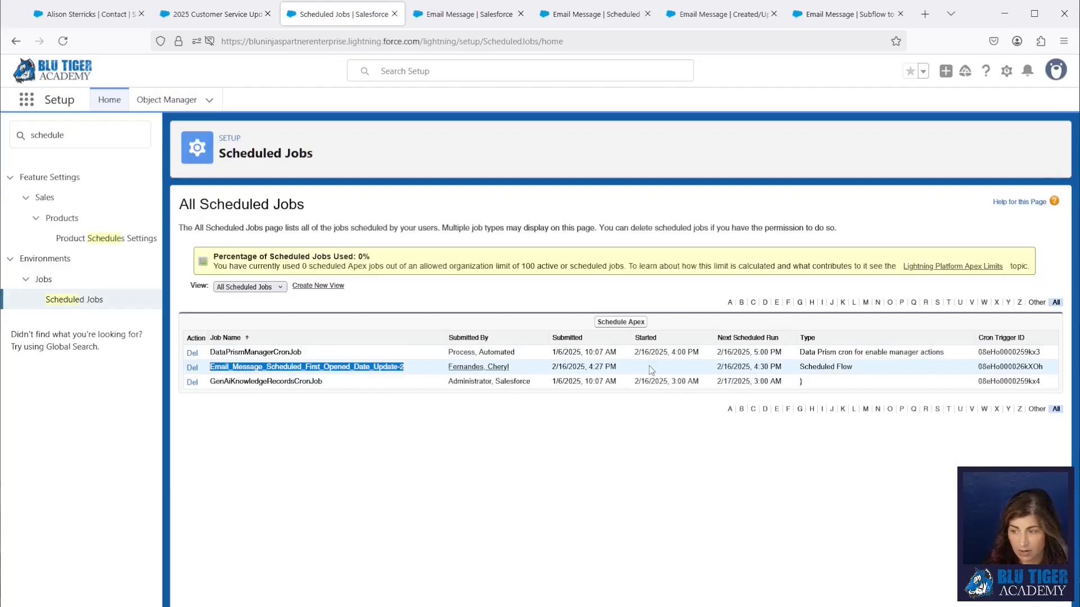
pyautogui.moveTo(783, 369); pyautogui.dragTo(723, 369)
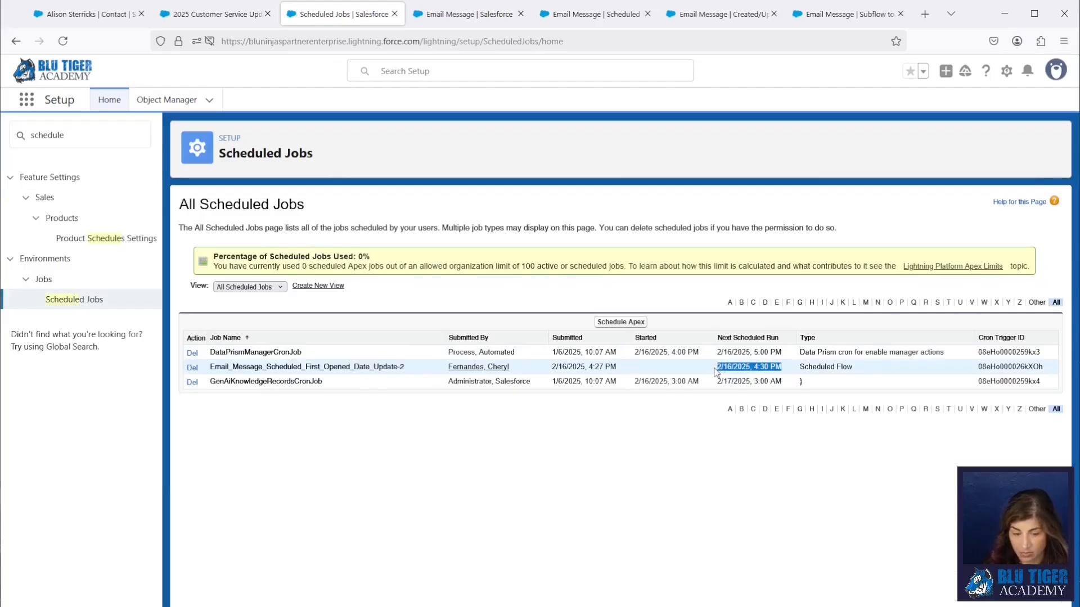
# Open the contact's most recently opened email from the activity timeline and check which campaign it relates to.
pyautogui.click(94, 17)
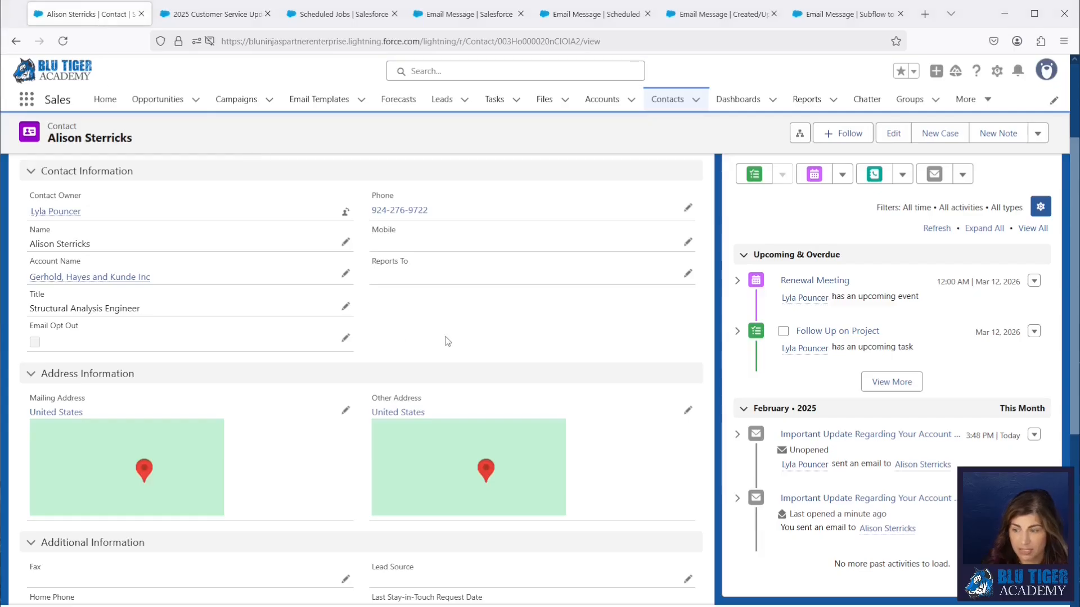
pyautogui.click(835, 499)
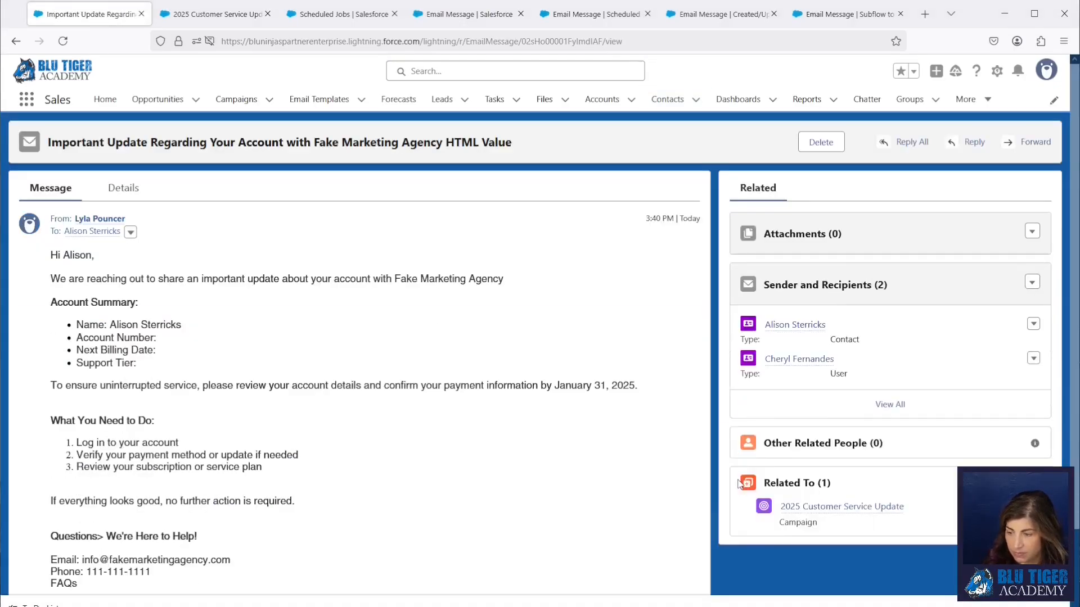
pyautogui.moveTo(818, 512)
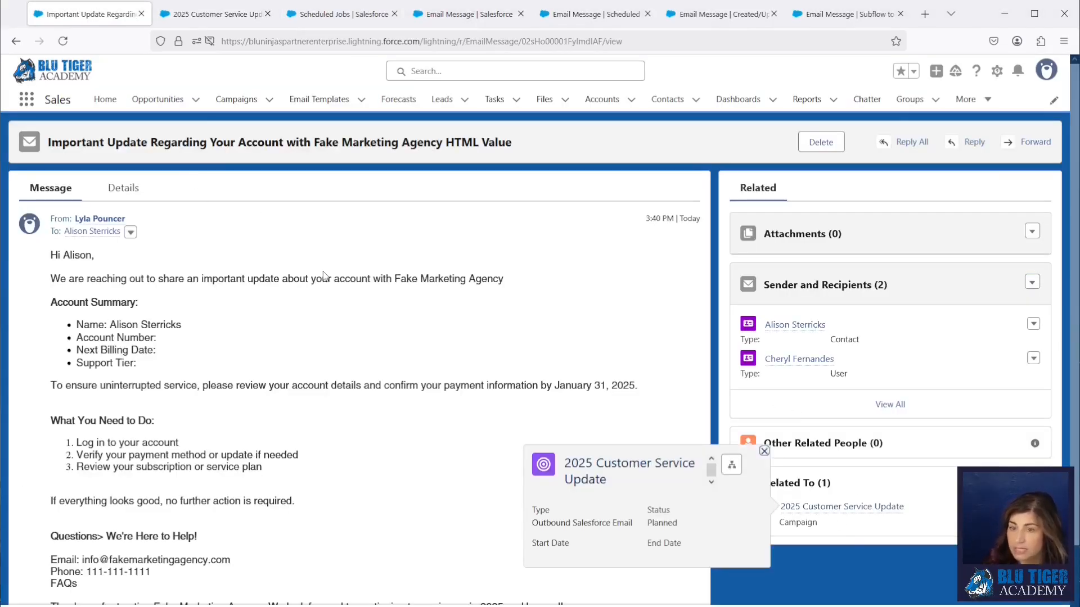
# Check the member statuses in the 2025 Customer Service Update campaign and open the emailed contact's campaign member record.
pyautogui.click(217, 14)
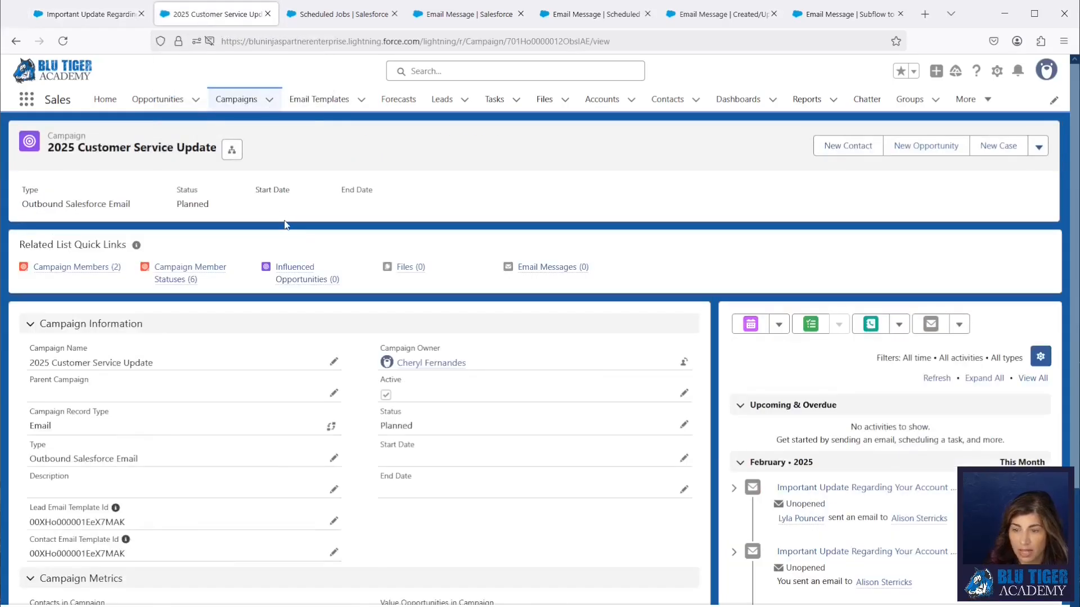
pyautogui.moveTo(96, 273)
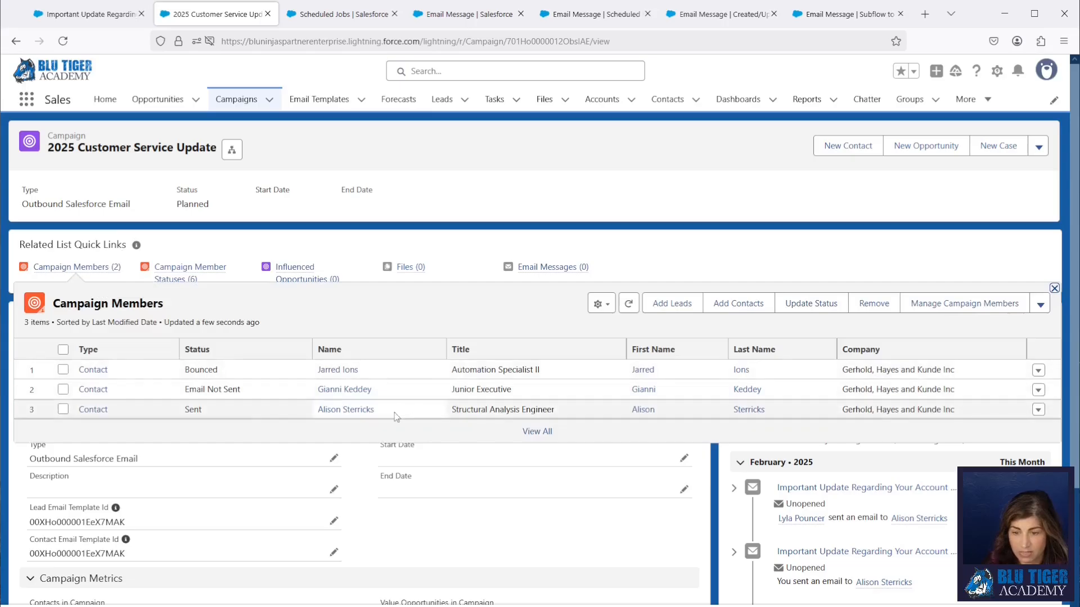
pyautogui.click(186, 411)
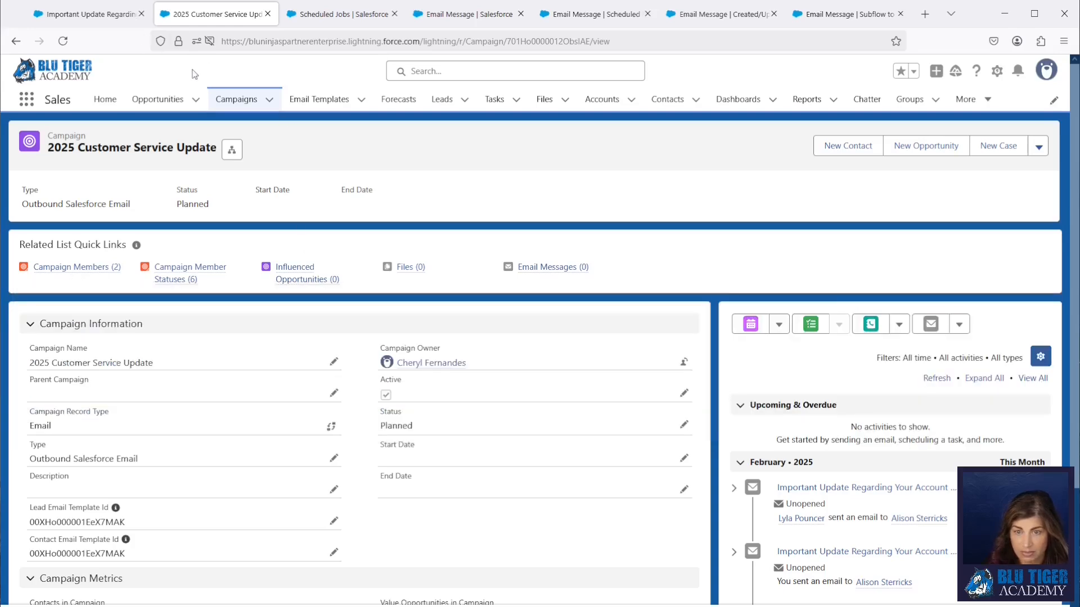
pyautogui.moveTo(78, 267)
pyautogui.click(352, 411)
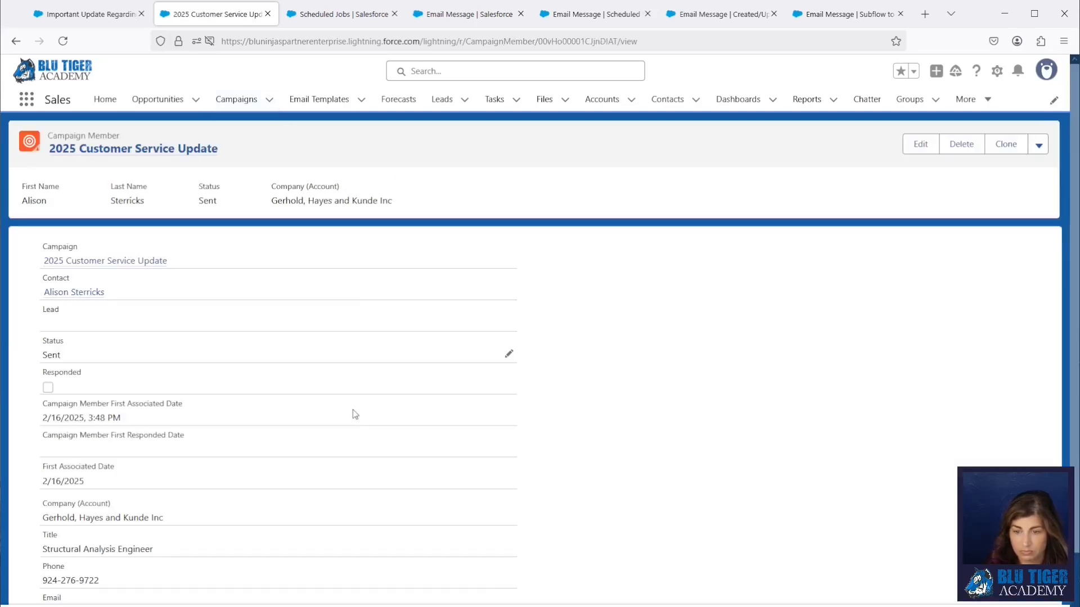
# Open the campaign member's contact record and examine the status, status update time and first associated date in its campaign history.
pyautogui.click(77, 293)
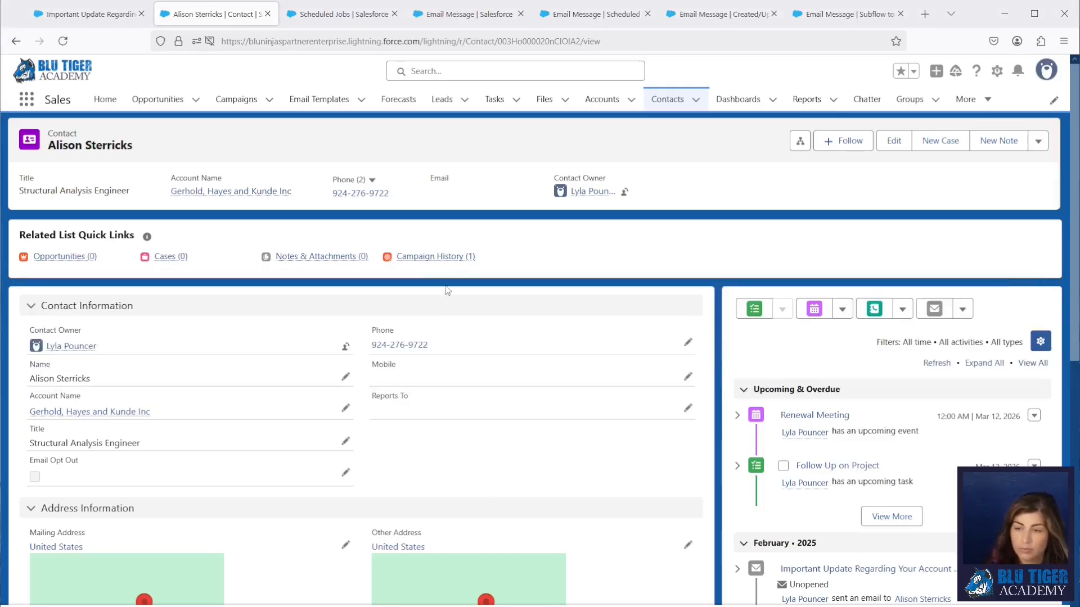
pyautogui.moveTo(442, 263)
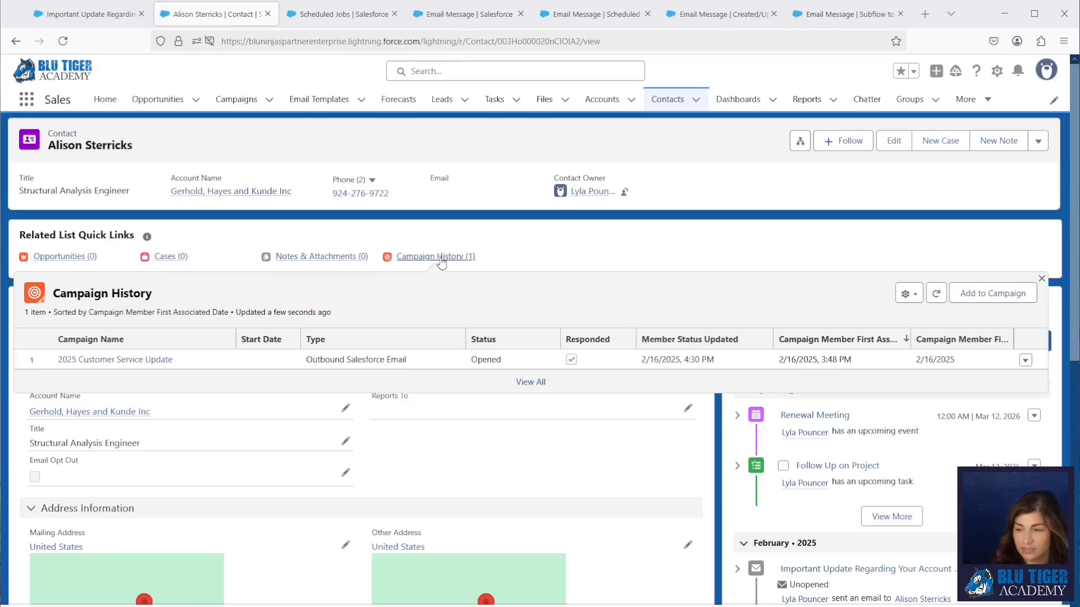
pyautogui.moveTo(725, 362); pyautogui.dragTo(635, 366)
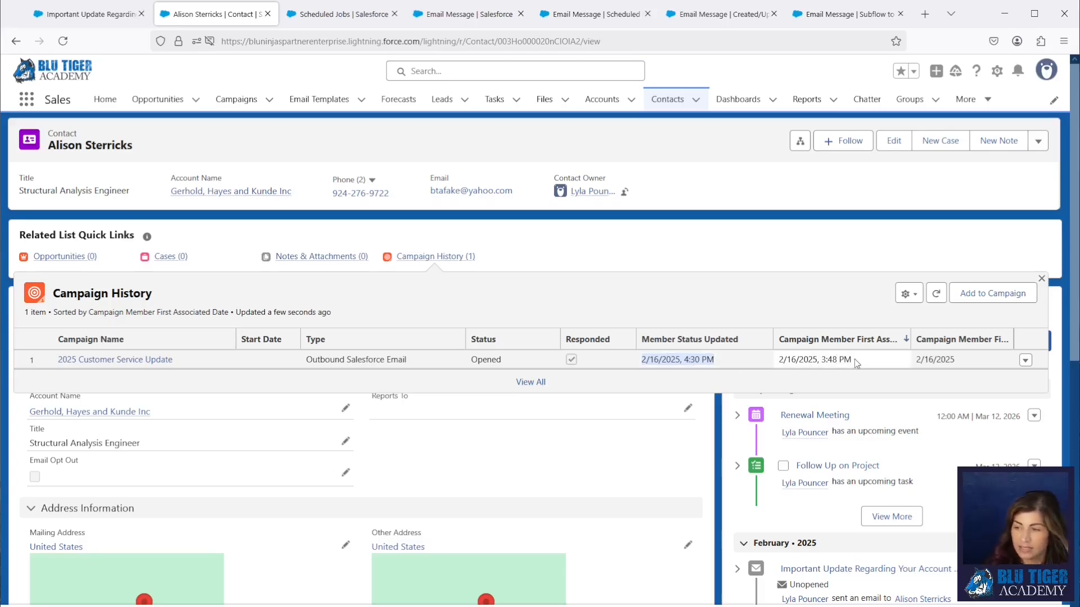
pyautogui.moveTo(853, 360); pyautogui.dragTo(779, 361)
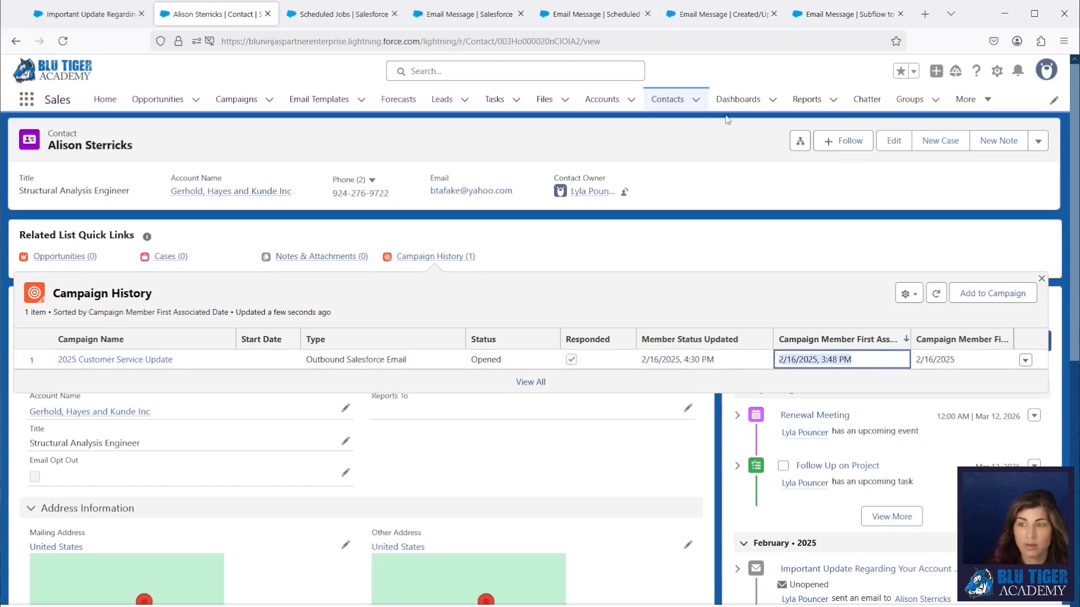
# Set the First Opened Date = Yesterday formula back to DATEVALUE(FirstOpenedDate) = TODAY()-1 and save the field.
pyautogui.click(467, 15)
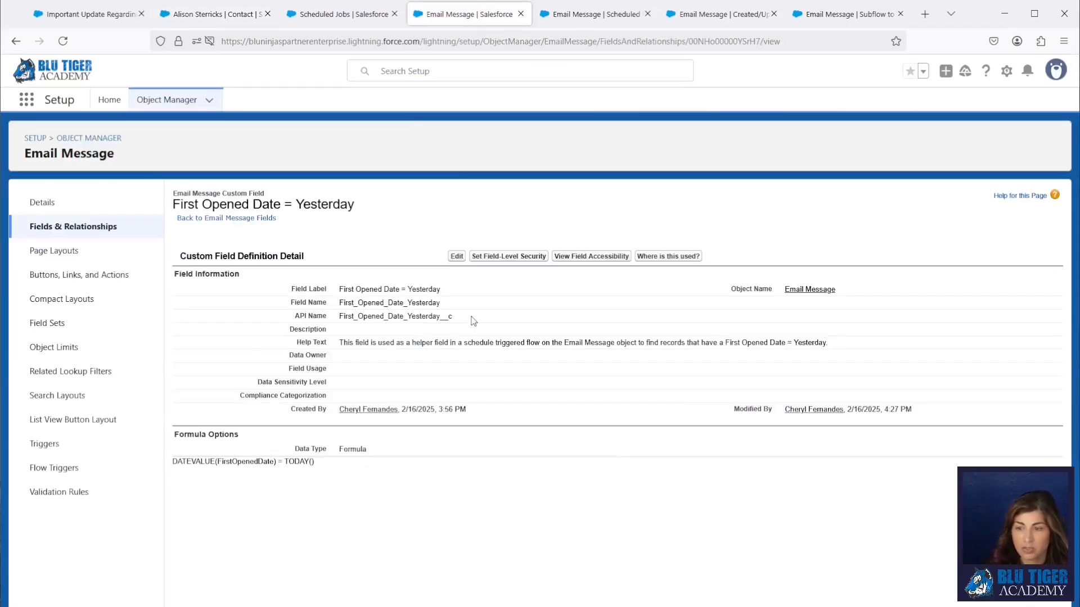
pyautogui.click(457, 257)
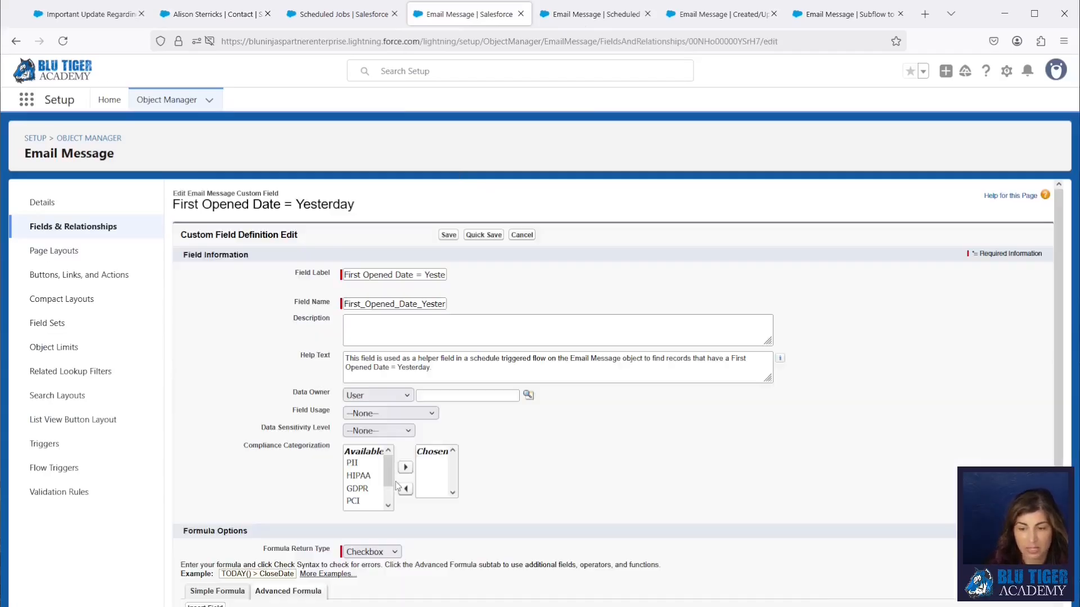
pyautogui.scroll(-2, 388, 495)
pyautogui.click(379, 505)
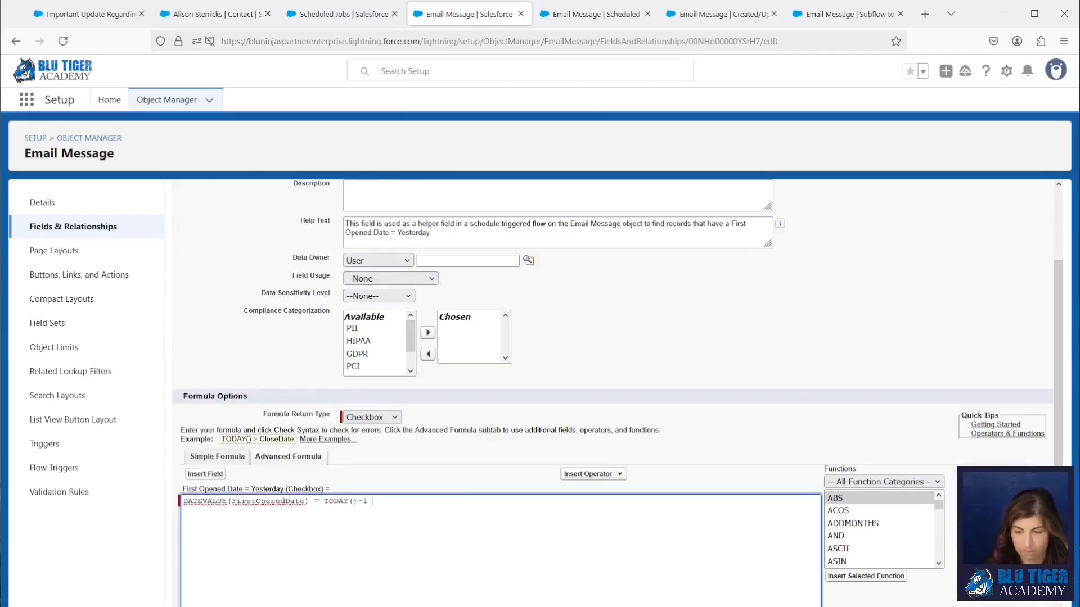
pyautogui.scroll(5, 449, 496)
pyautogui.click(448, 234)
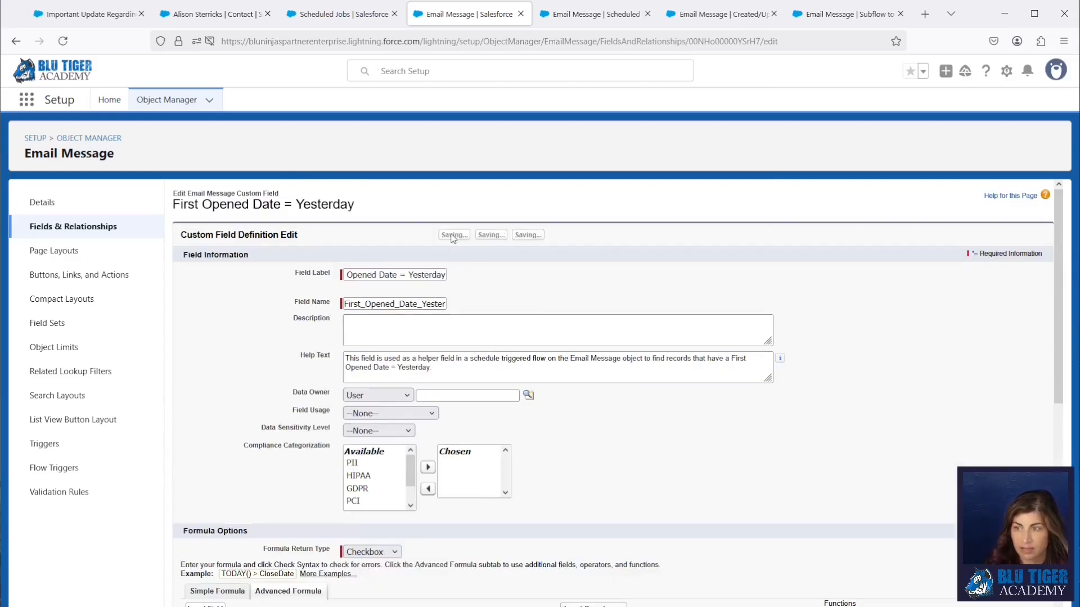
# Set the scheduled First Opened Date flow's start time to 12:00 AM and save it as a new version.
pyautogui.click(570, 19)
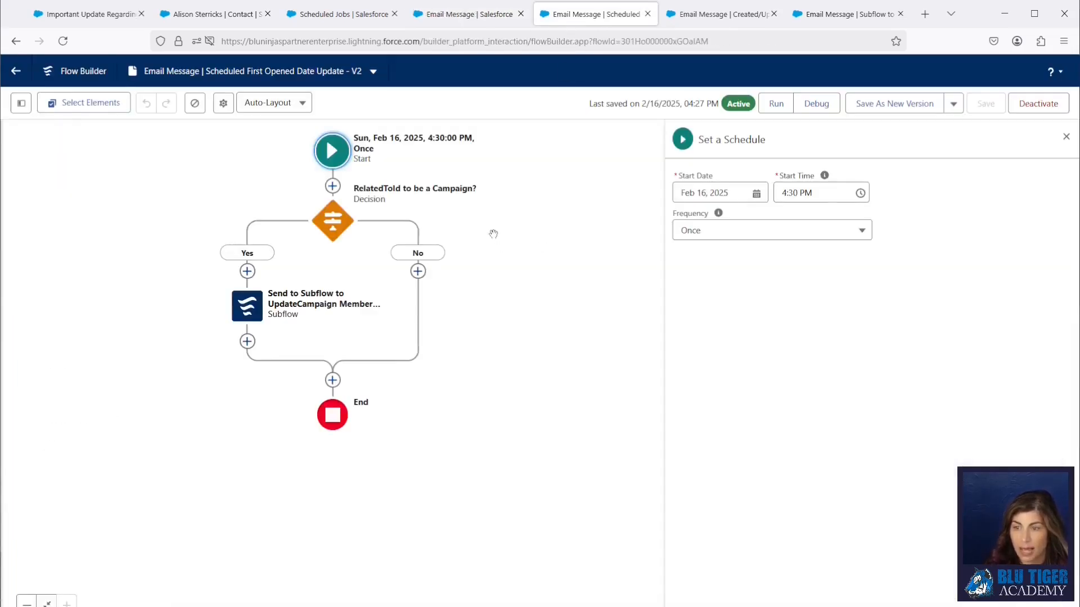
pyautogui.click(813, 192)
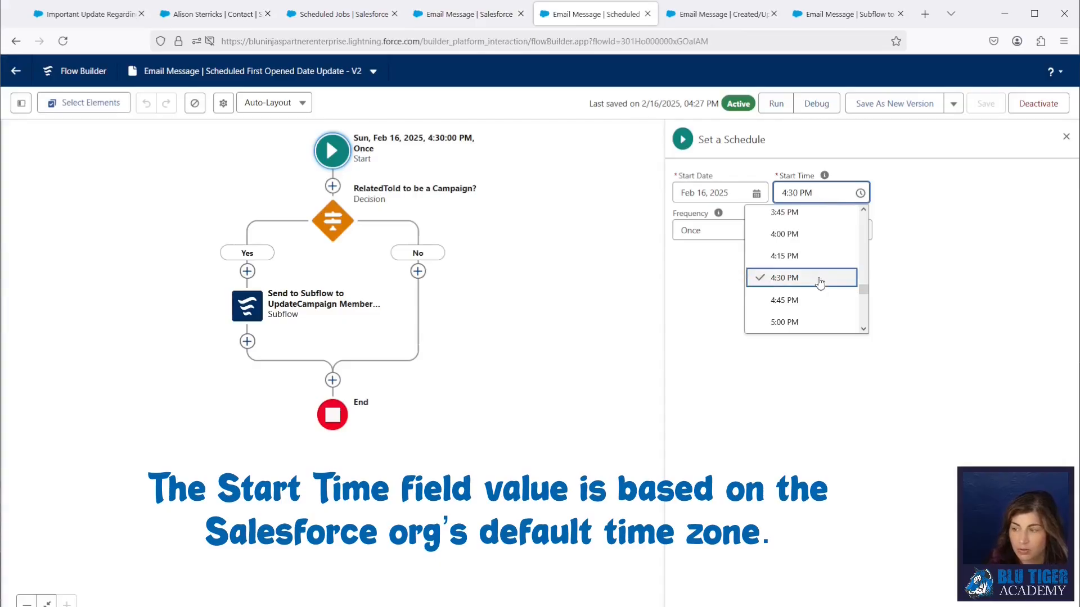
pyautogui.scroll(5, 820, 283)
pyautogui.scroll(15, 820, 283)
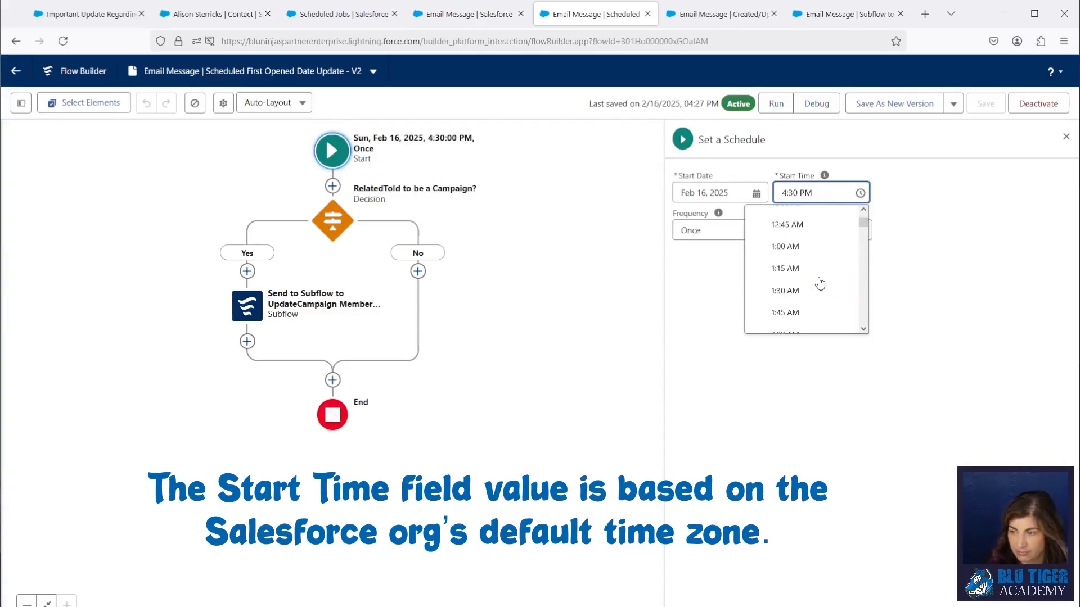
pyautogui.click(810, 218)
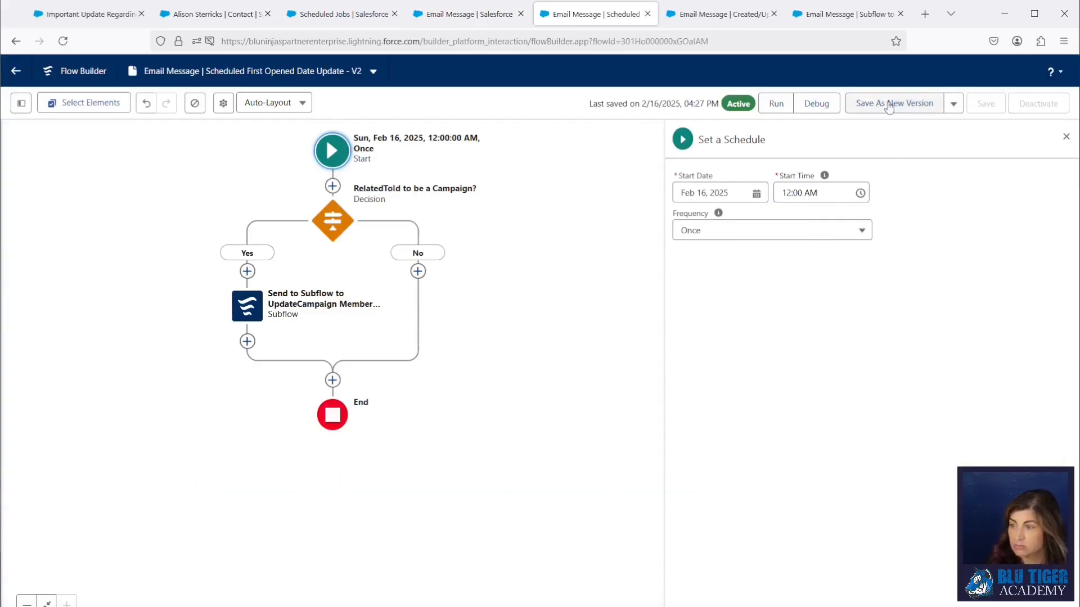
pyautogui.hotkey('ctrl', 's')
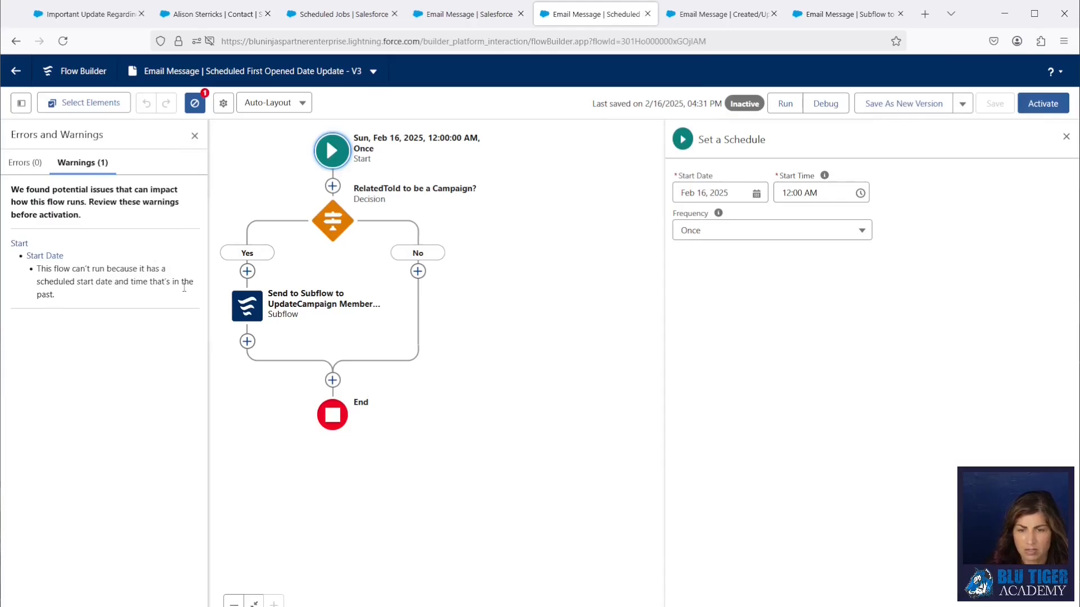
# Set the flow's start date to Feb 17, 2025, then save and activate the new version.
pyautogui.click(718, 197)
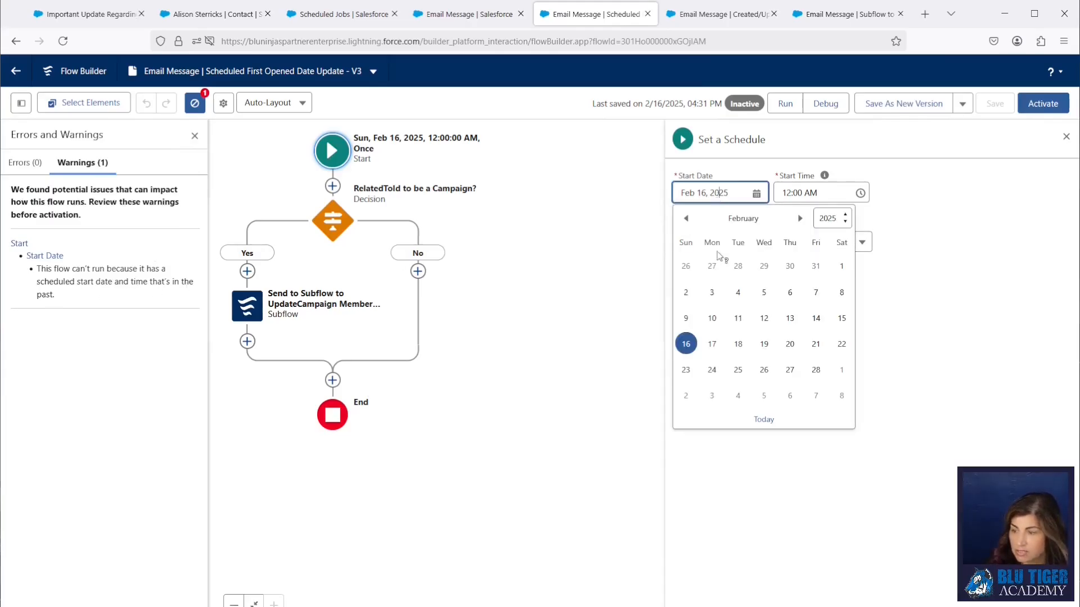
pyautogui.click(712, 346)
pyautogui.click(995, 103)
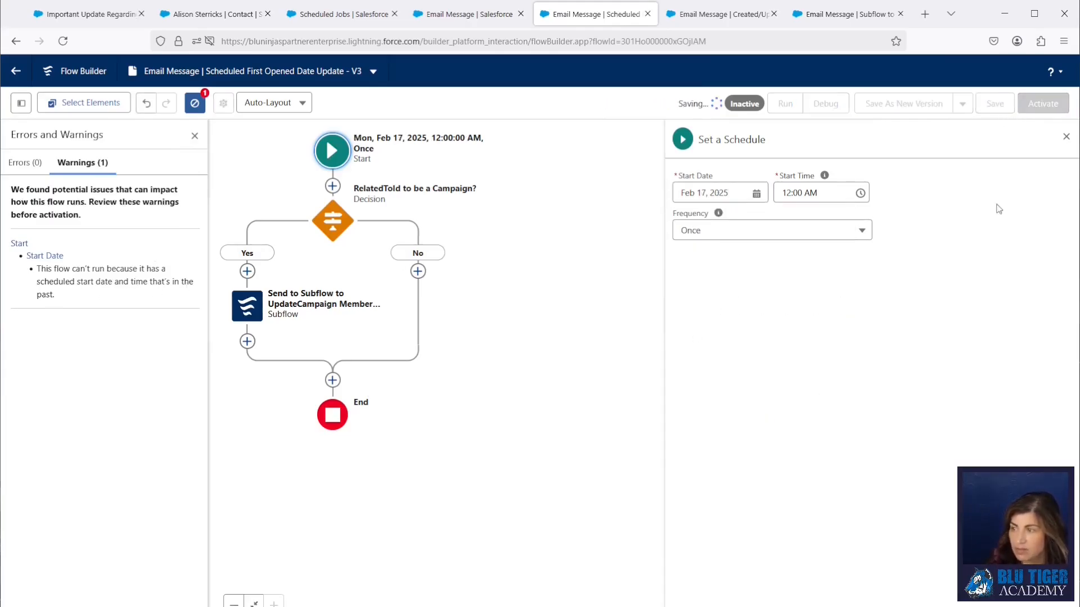
pyautogui.click(1041, 104)
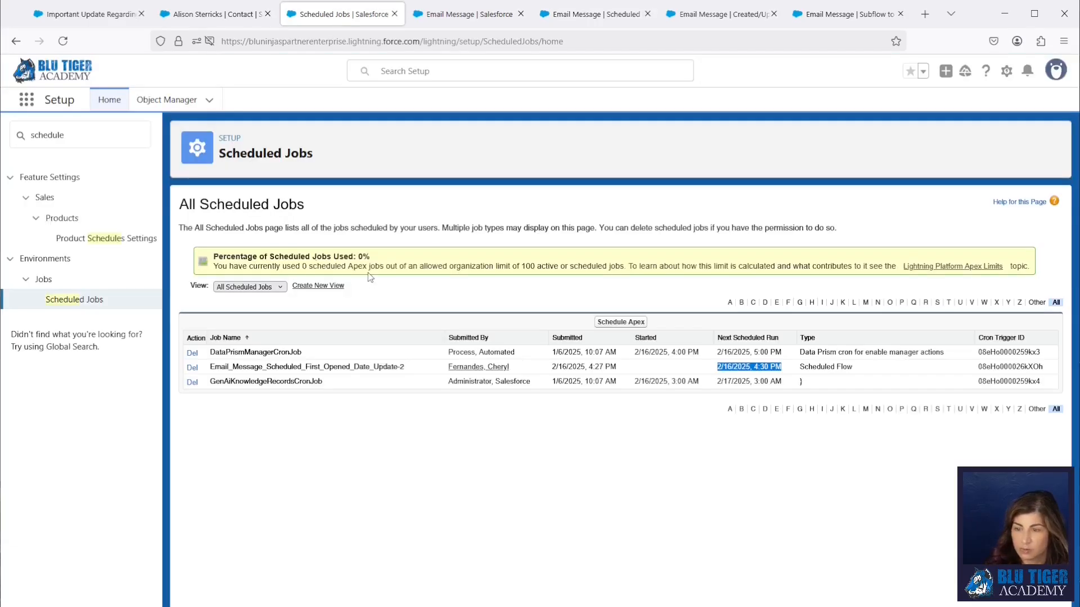
# Refresh the Scheduled Jobs list and check the next scheduled run of the Email Message first opened date flow.
pyautogui.click(59, 41)
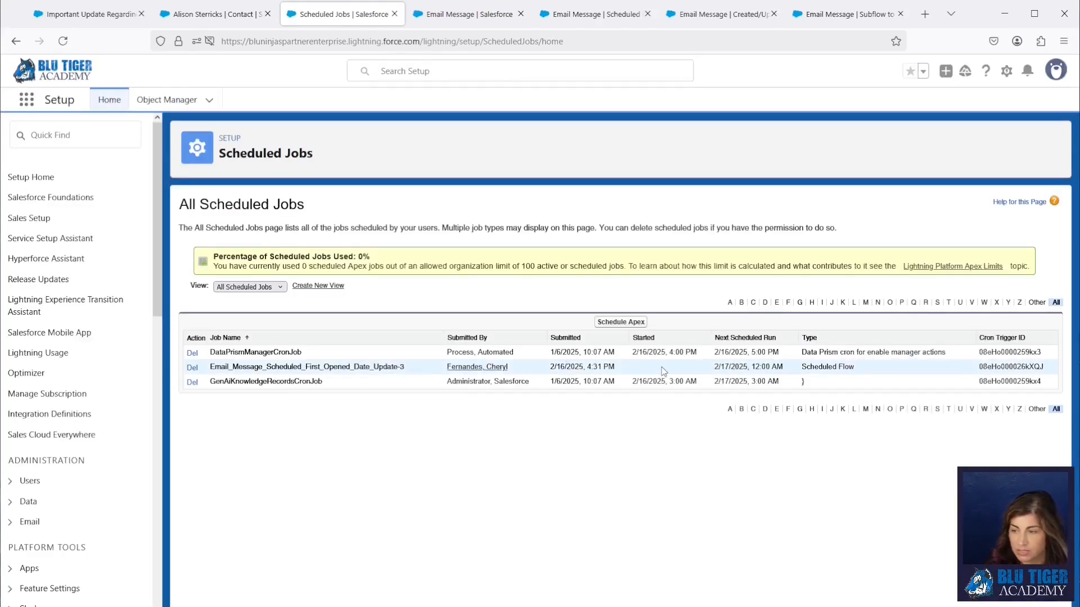
pyautogui.moveTo(716, 366); pyautogui.dragTo(798, 369)
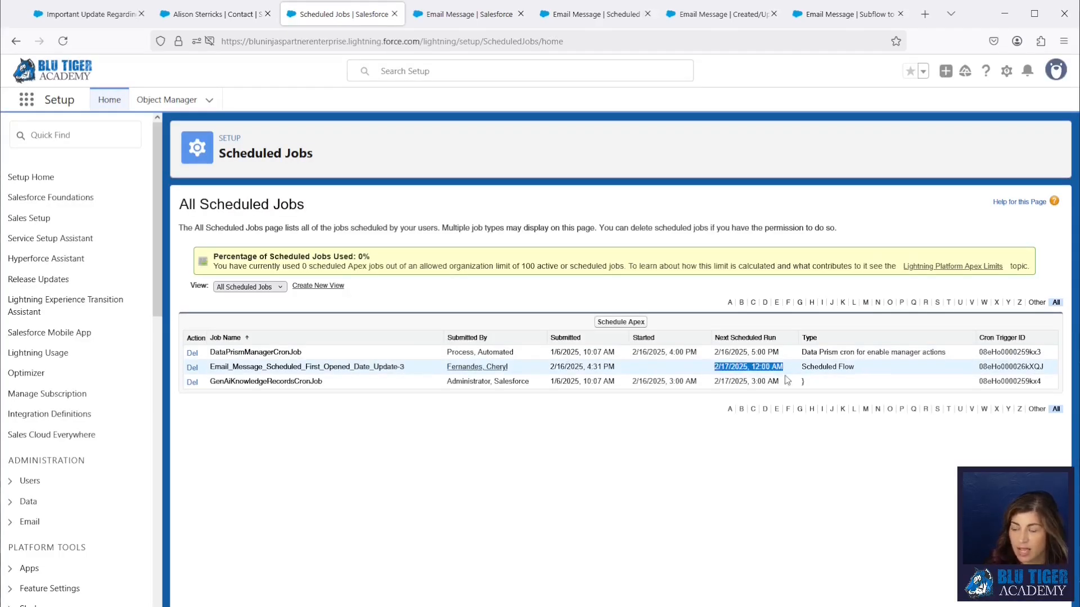